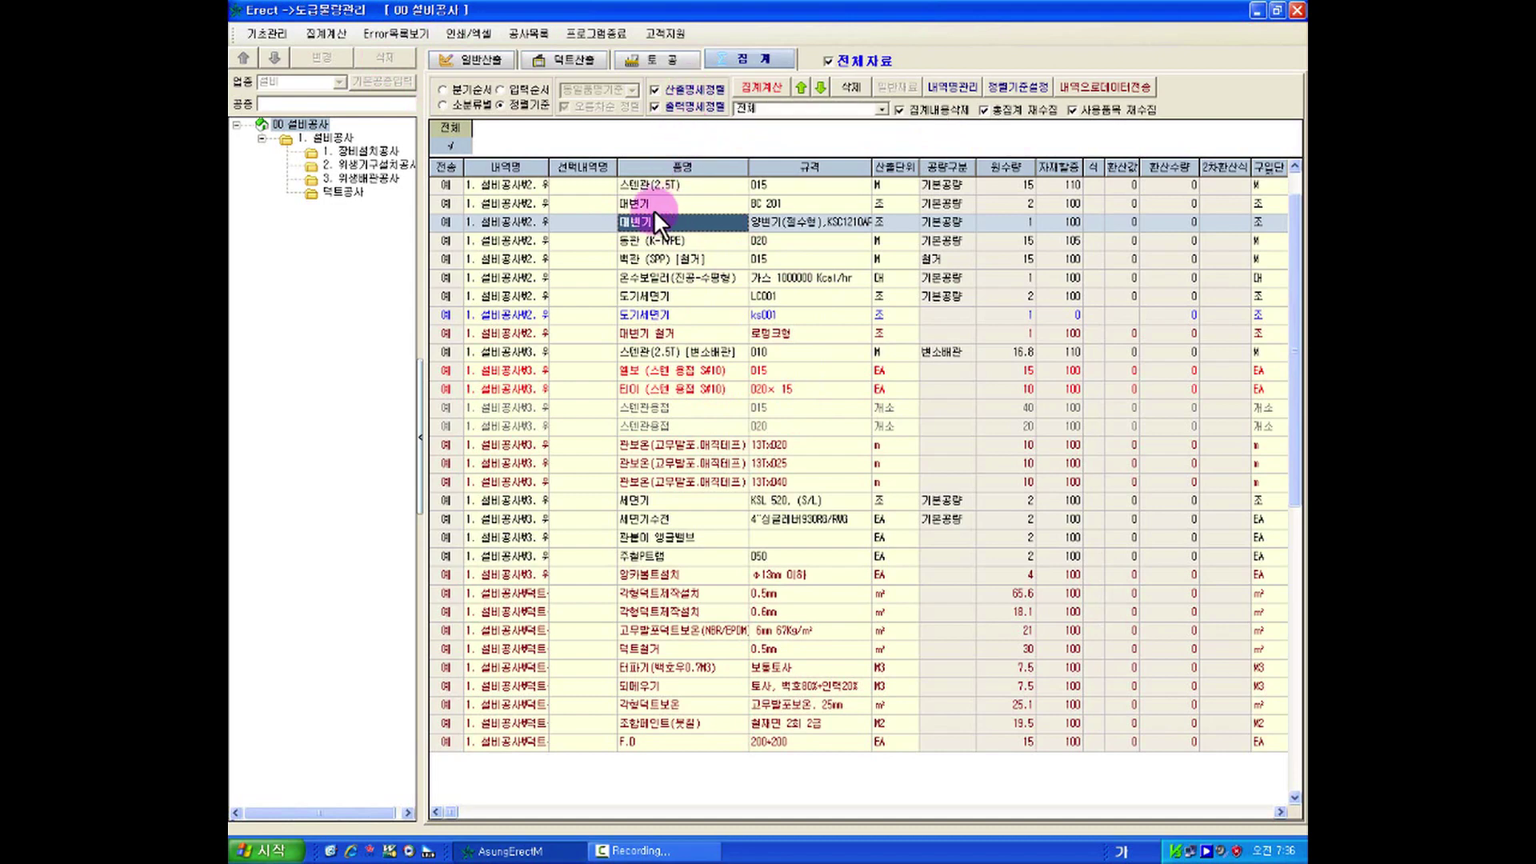
Turn off 산출명세정렬 and 출력명세정렬, and move the selected 대변기 row up and back down in the summary list.
click(656, 92)
click(656, 102)
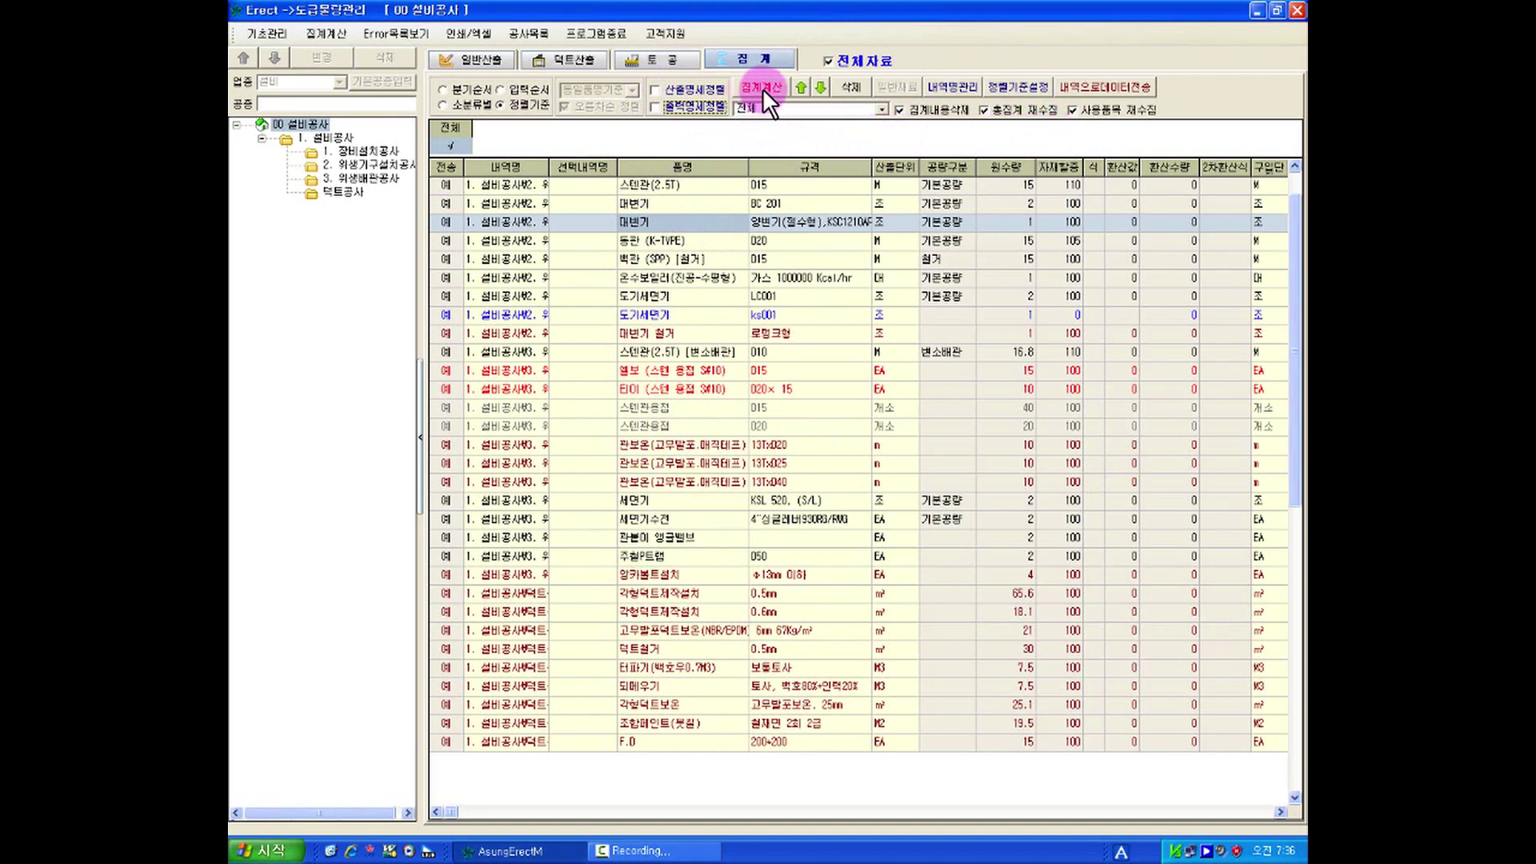
click(801, 85)
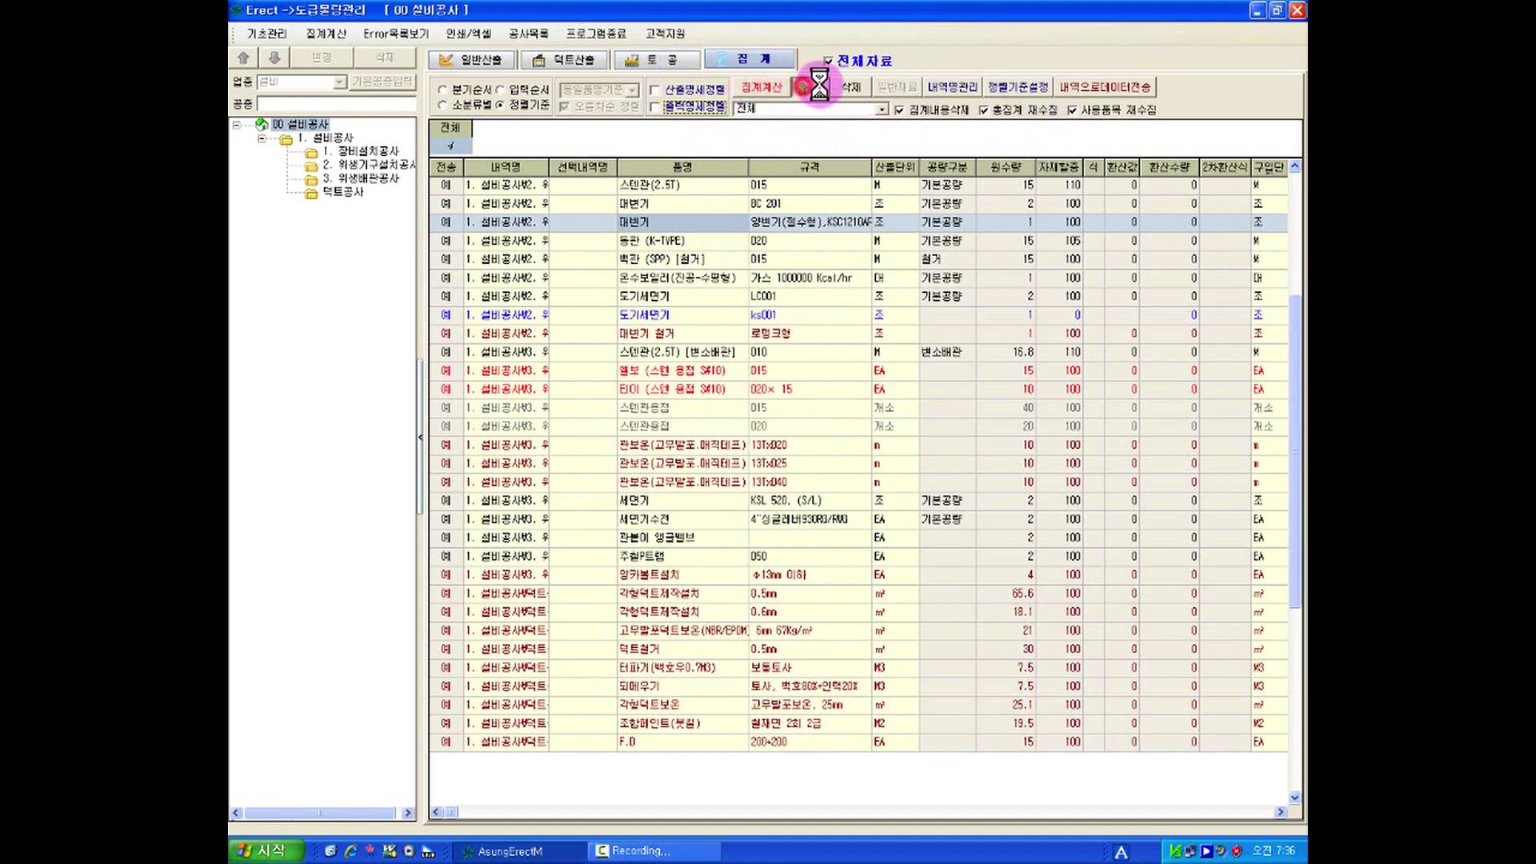
click(824, 82)
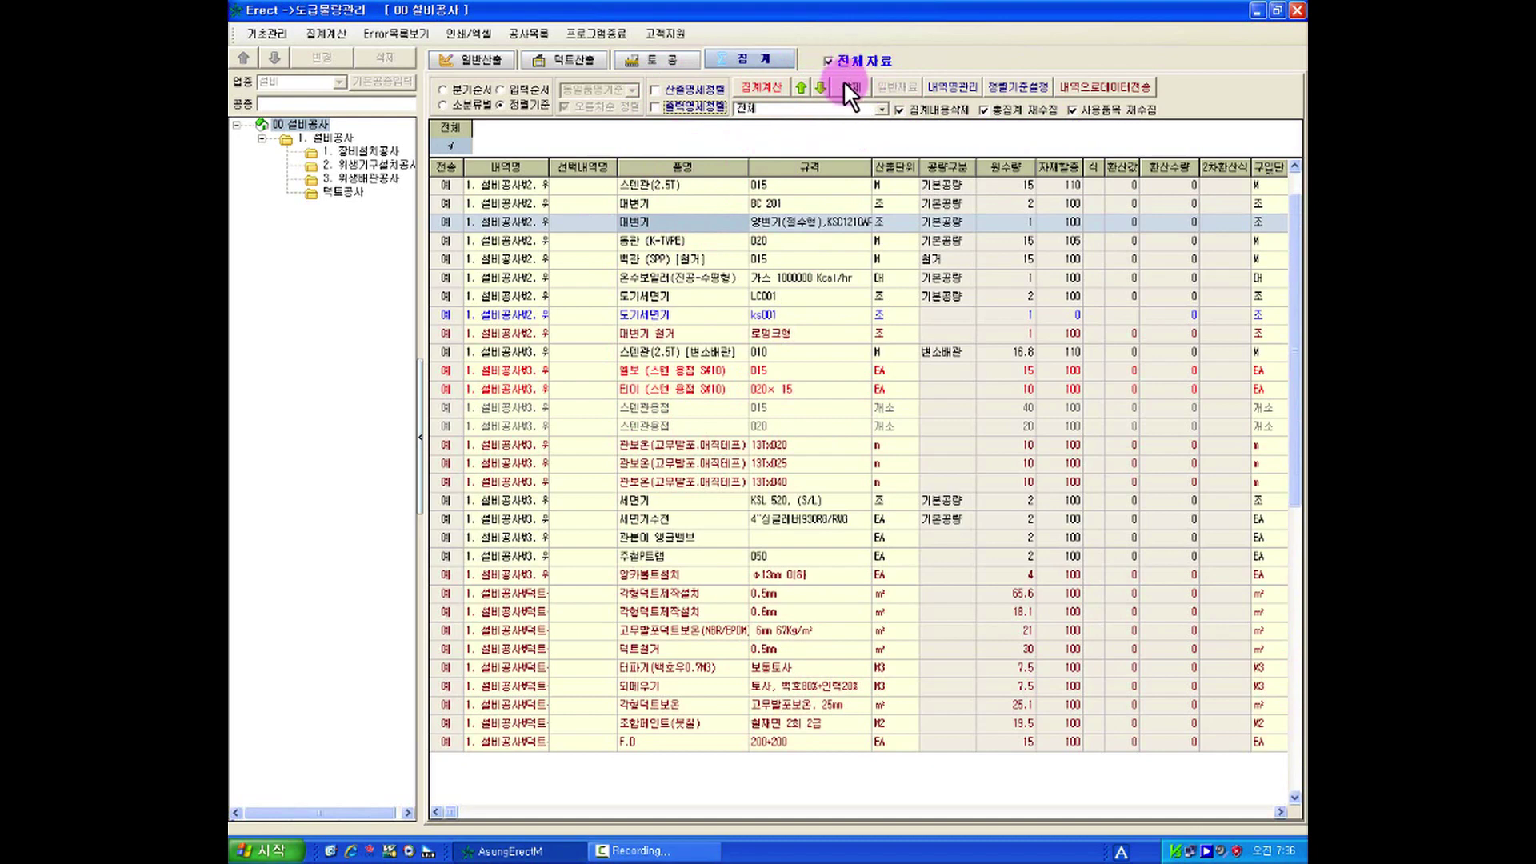
click(849, 83)
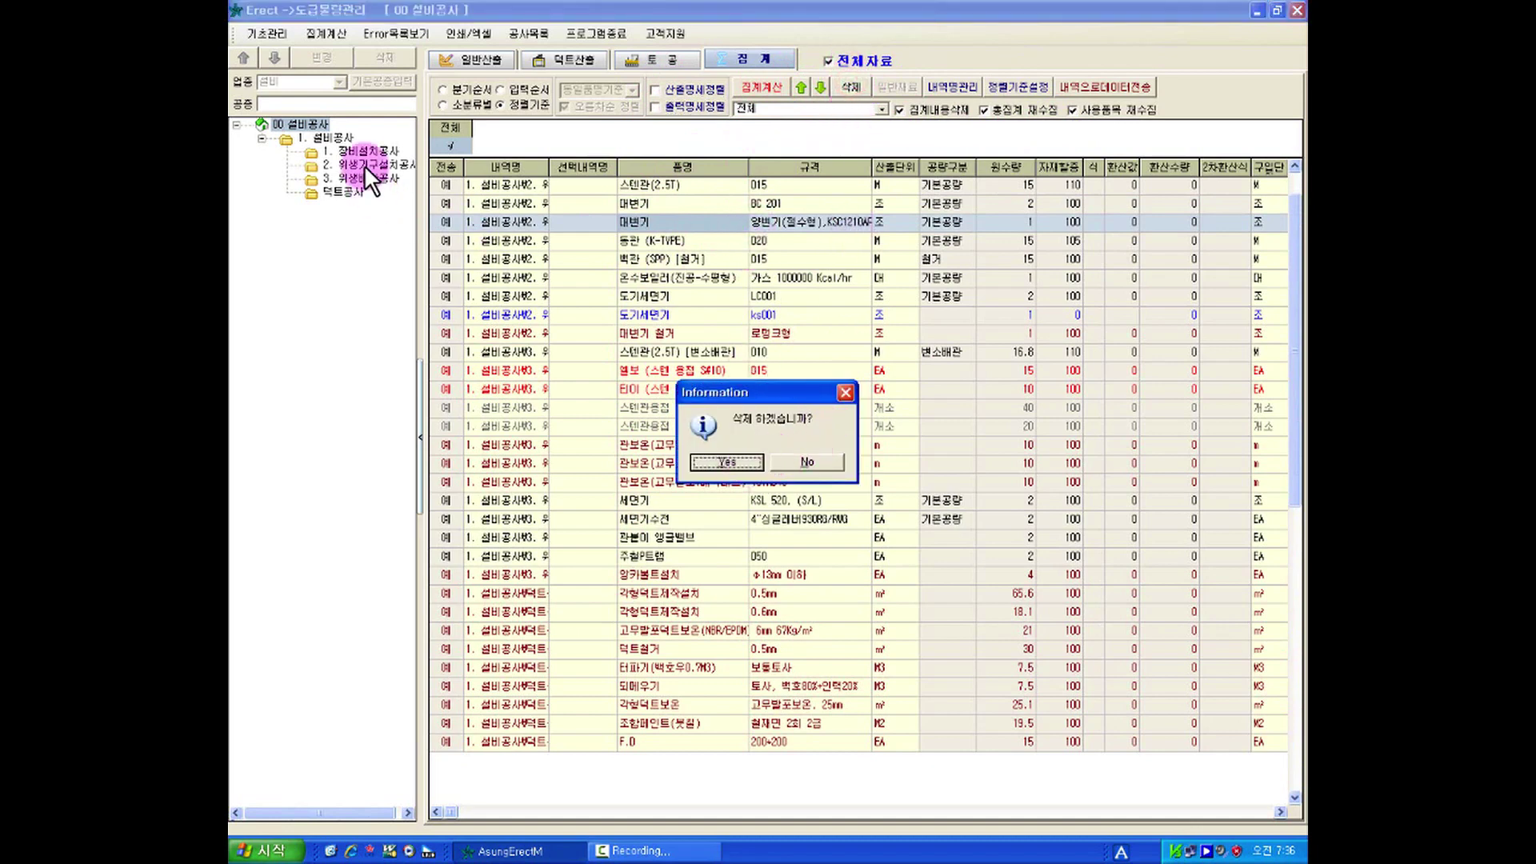
click(826, 457)
right_click(810, 221)
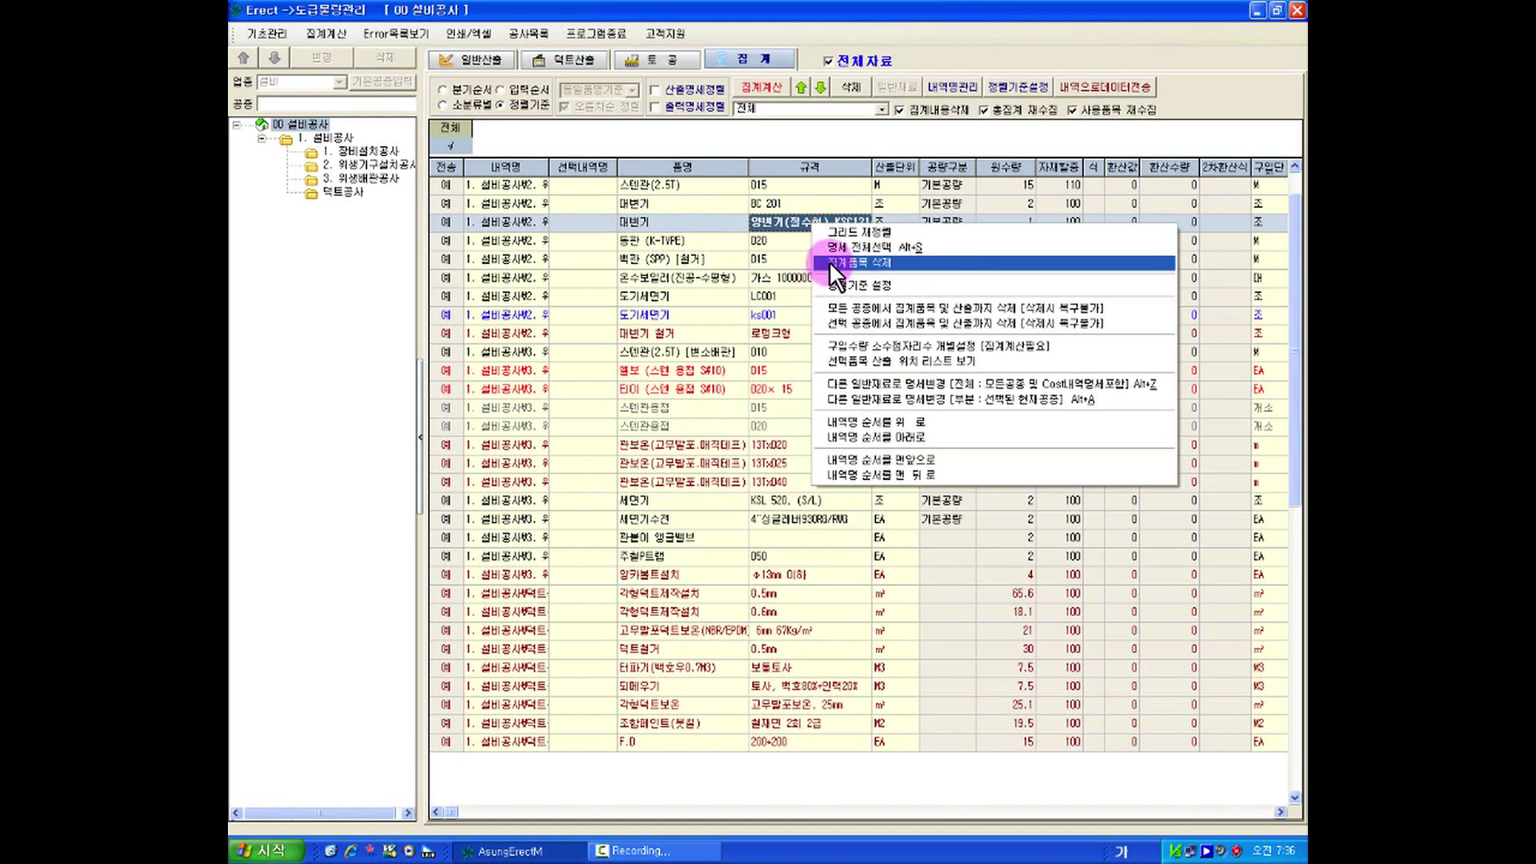
click(721, 229)
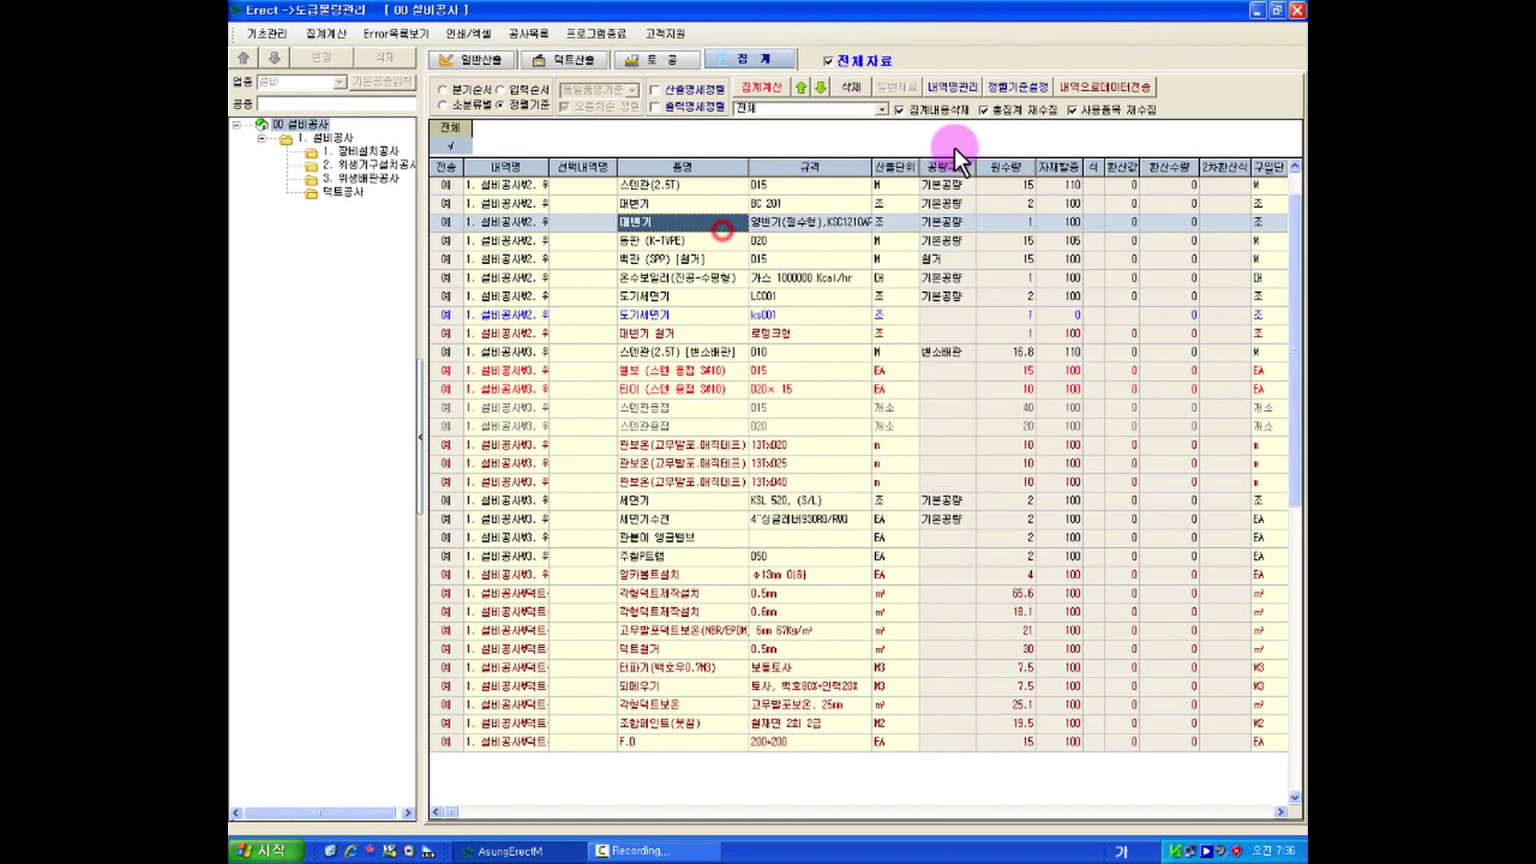
Examine the item names of the 설비 trade in the 선택내역명관리 dialog and close it.
click(958, 90)
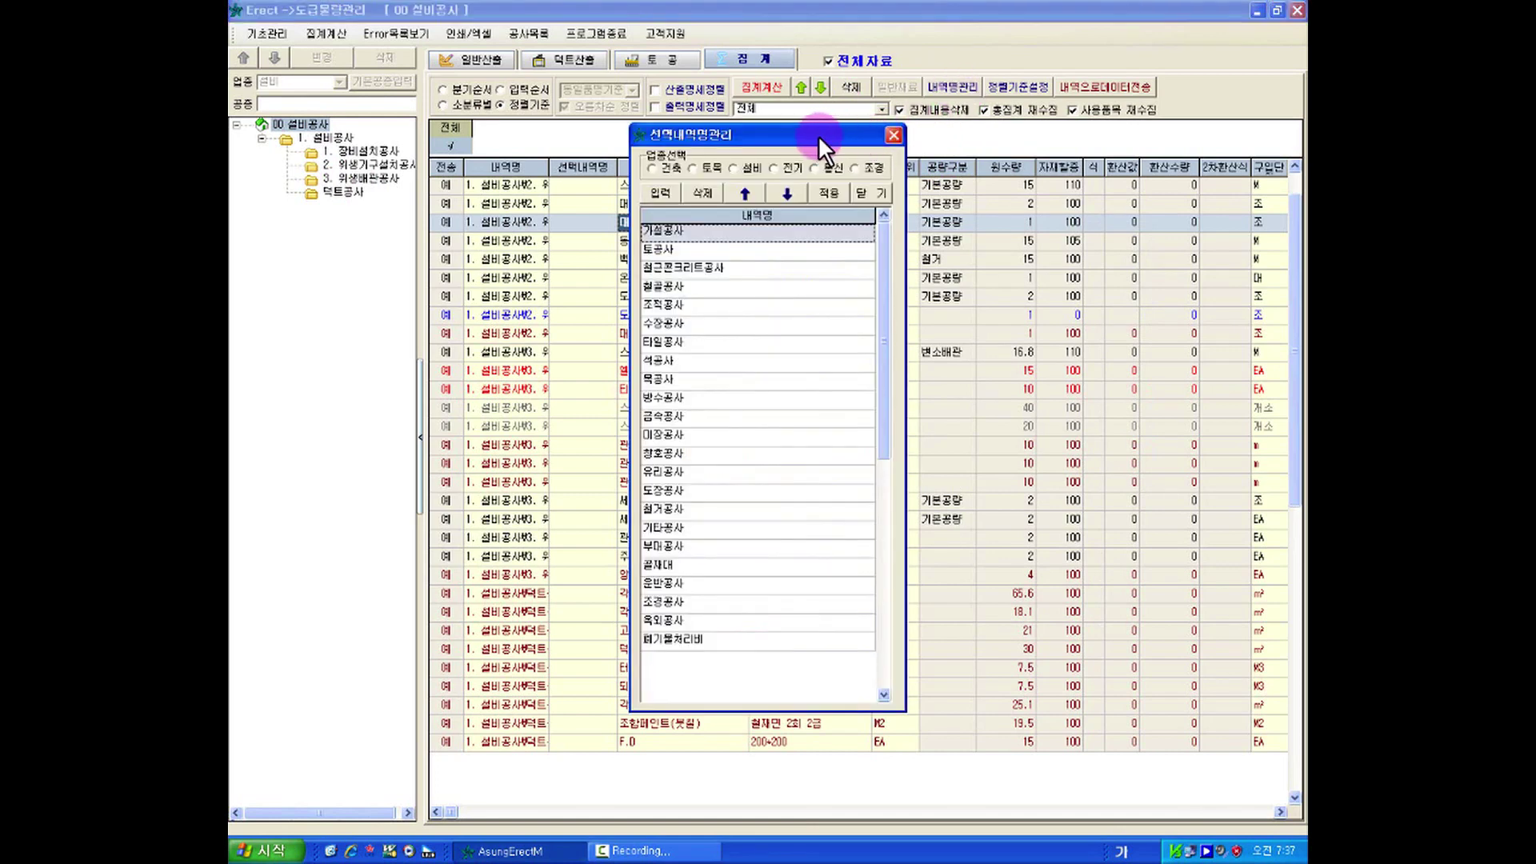
drag(817, 134, 861, 131)
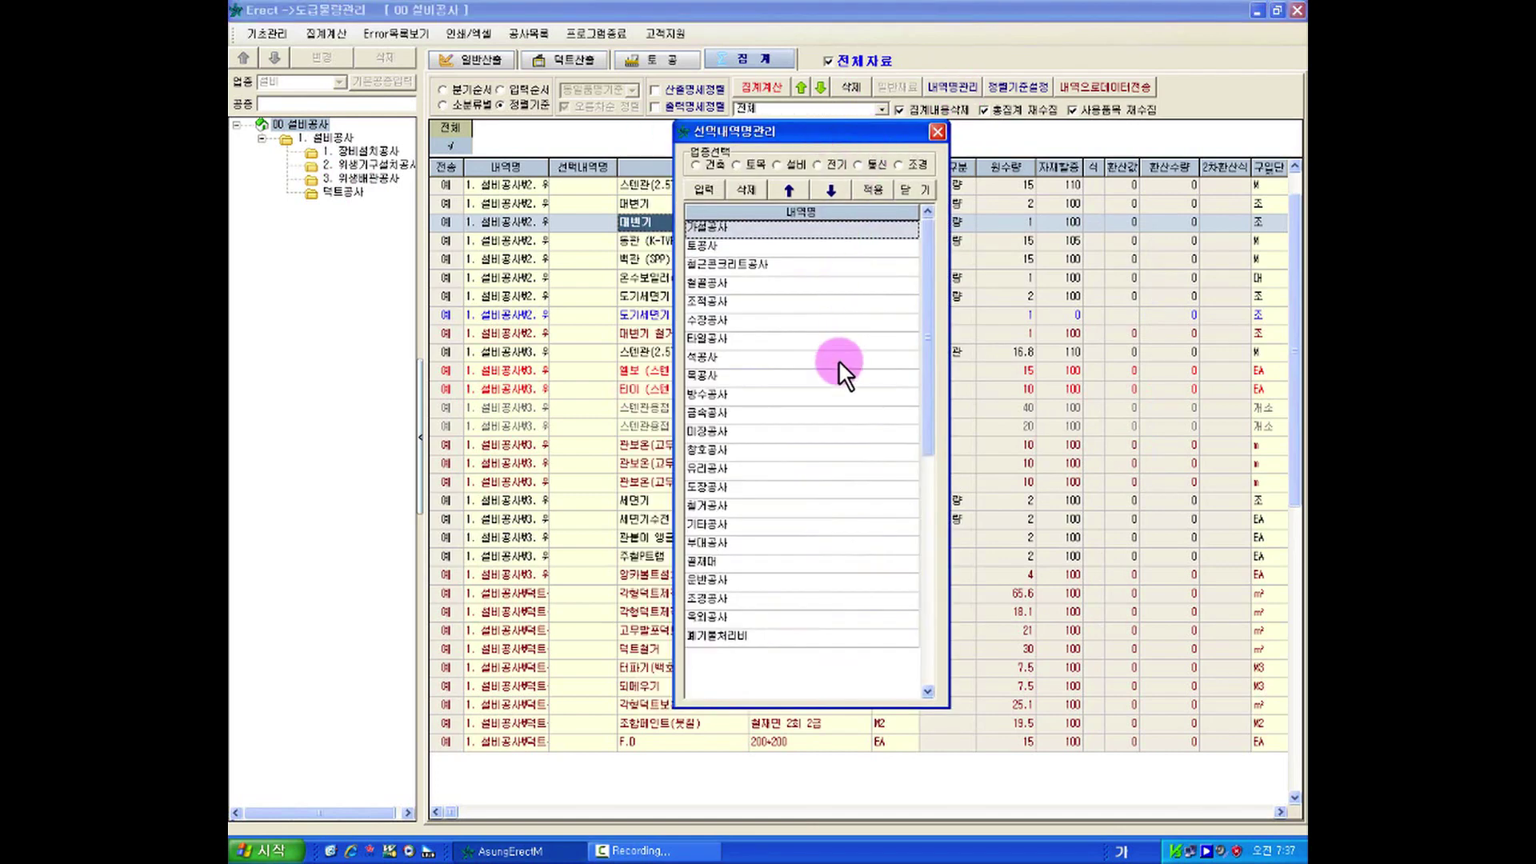
click(776, 164)
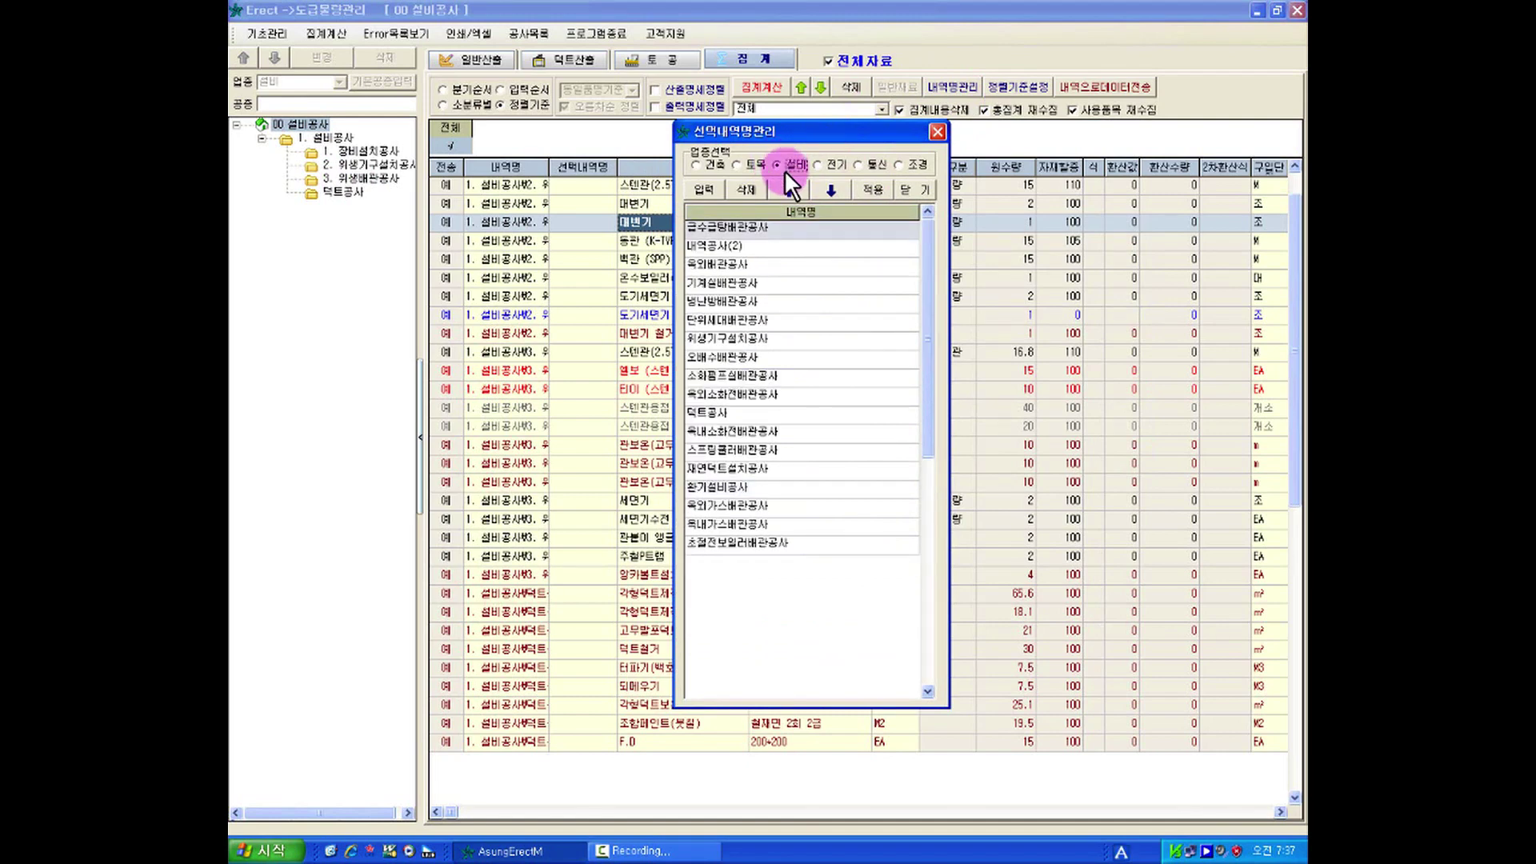
click(739, 225)
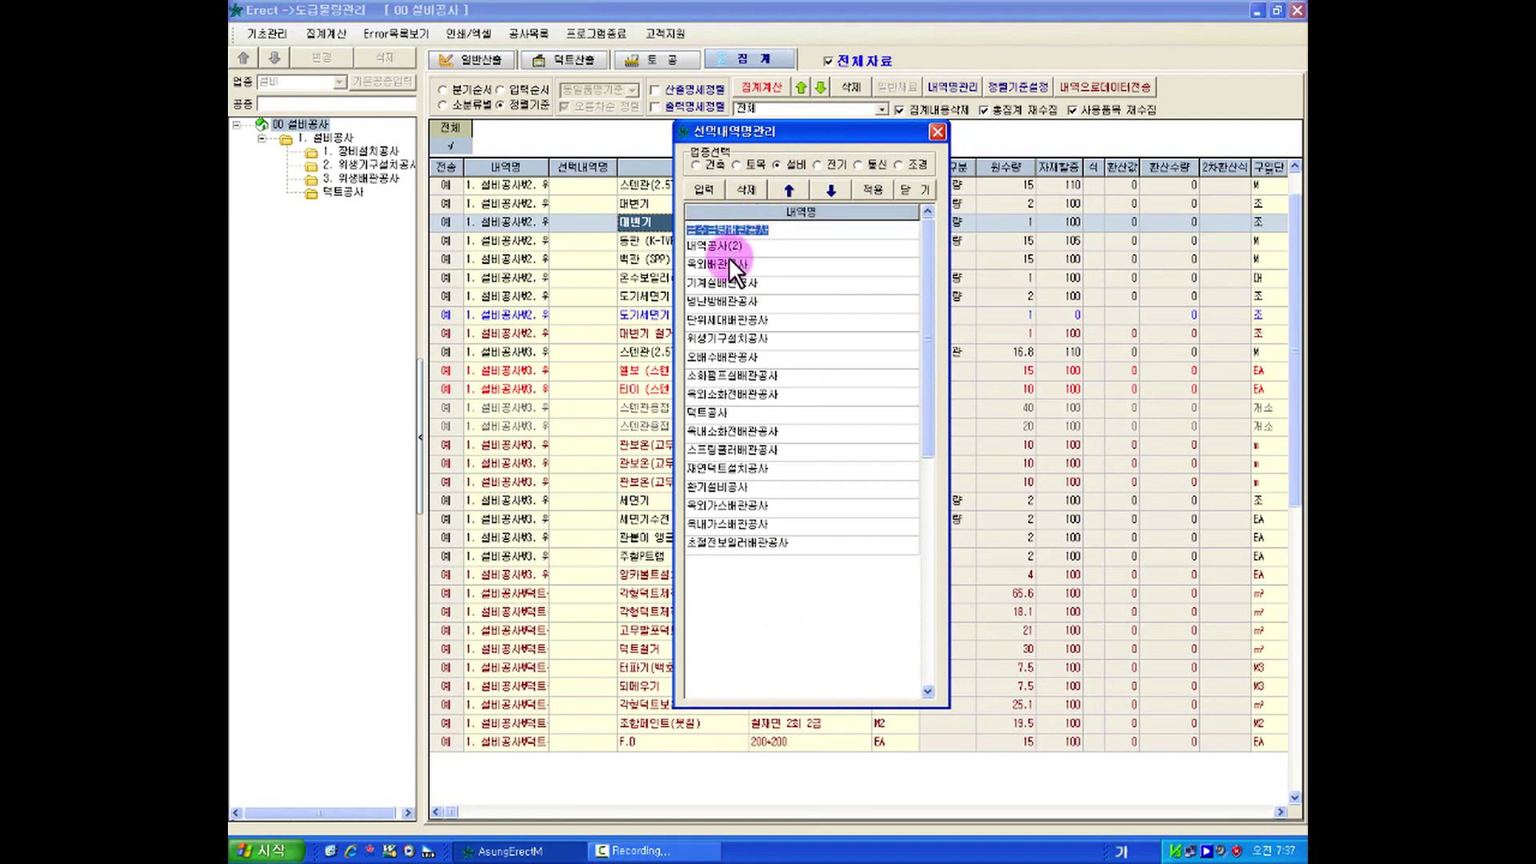
click(729, 262)
click(734, 283)
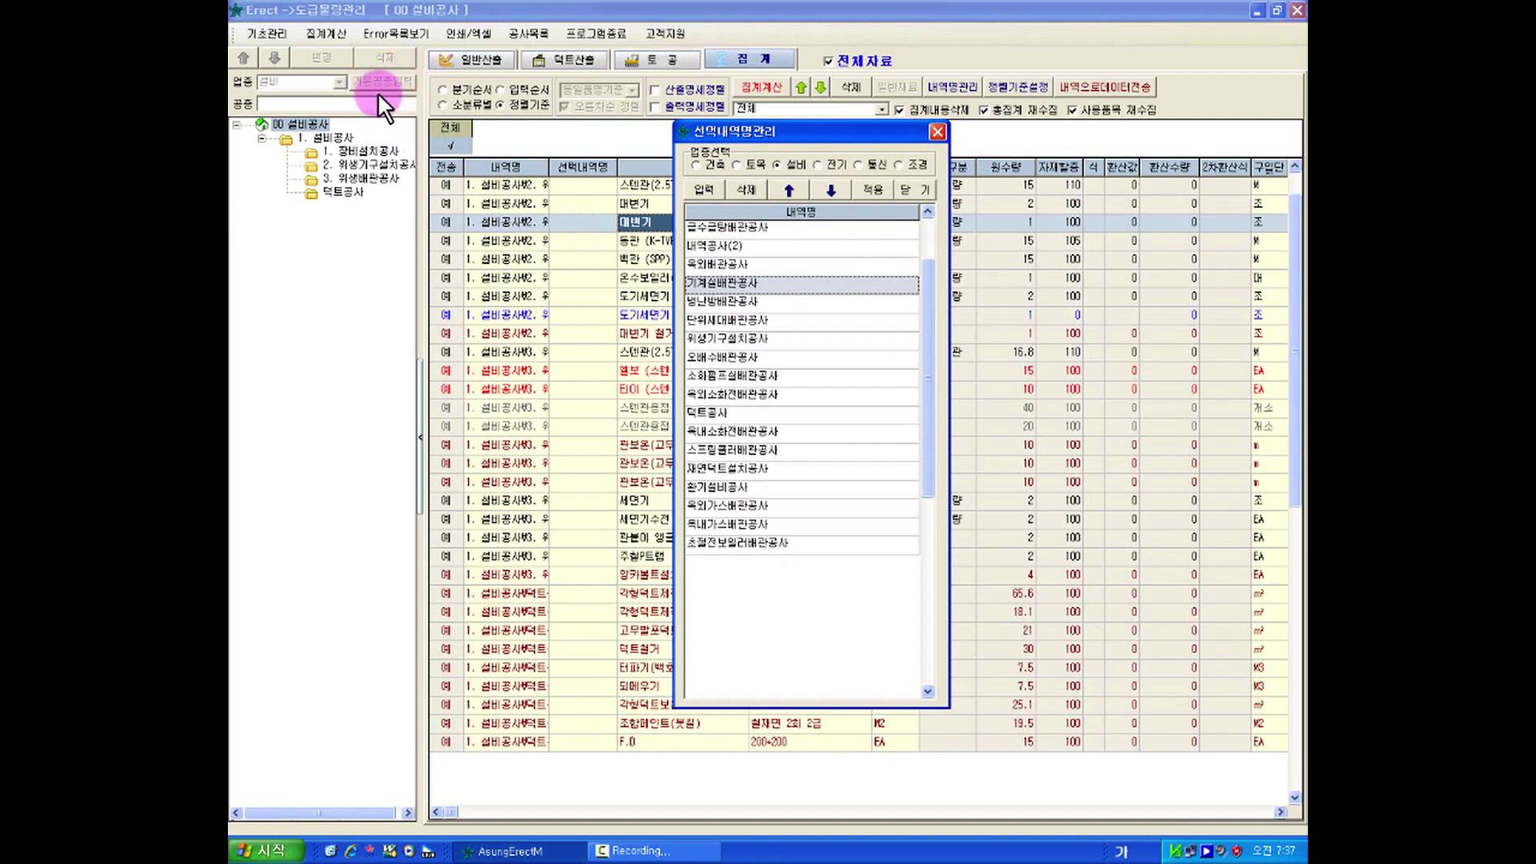
click(918, 191)
Show the 일반산출 takeoff of 2. 위생기구설치공사 and activate the 공종 entry field.
click(484, 63)
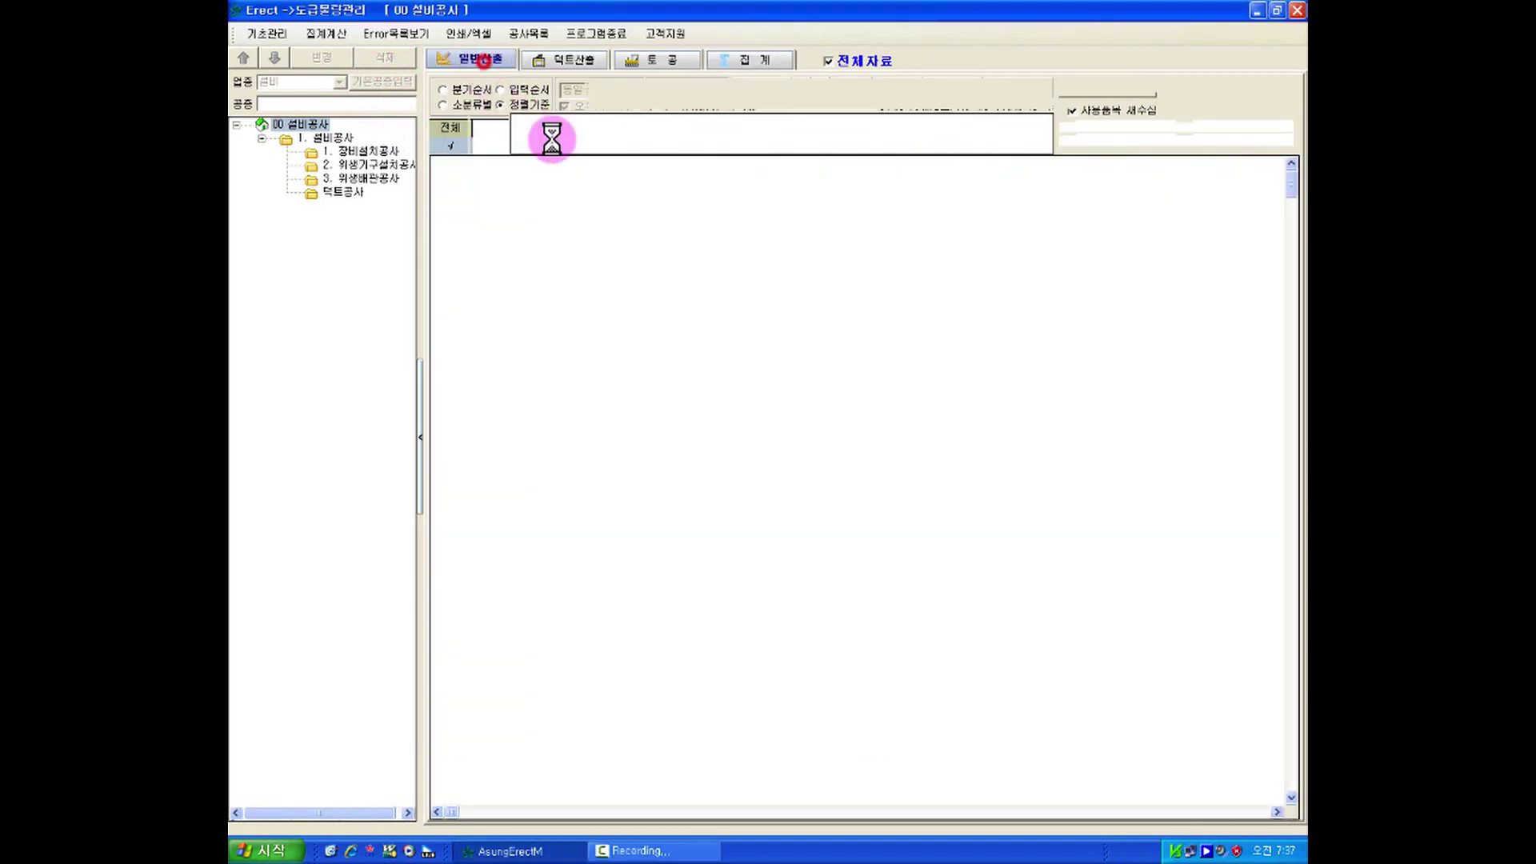
click(344, 166)
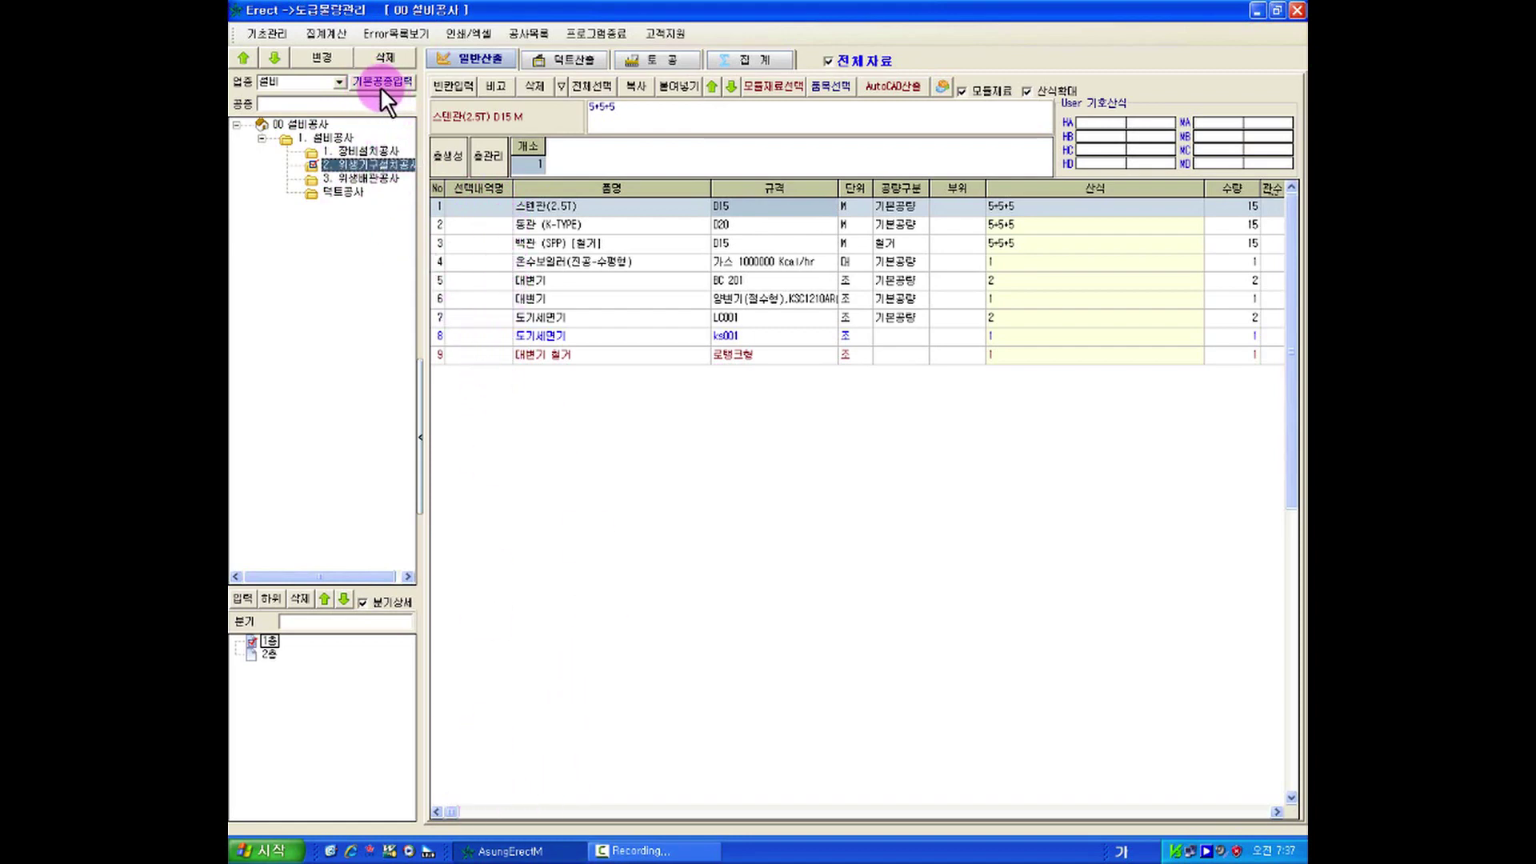
click(300, 104)
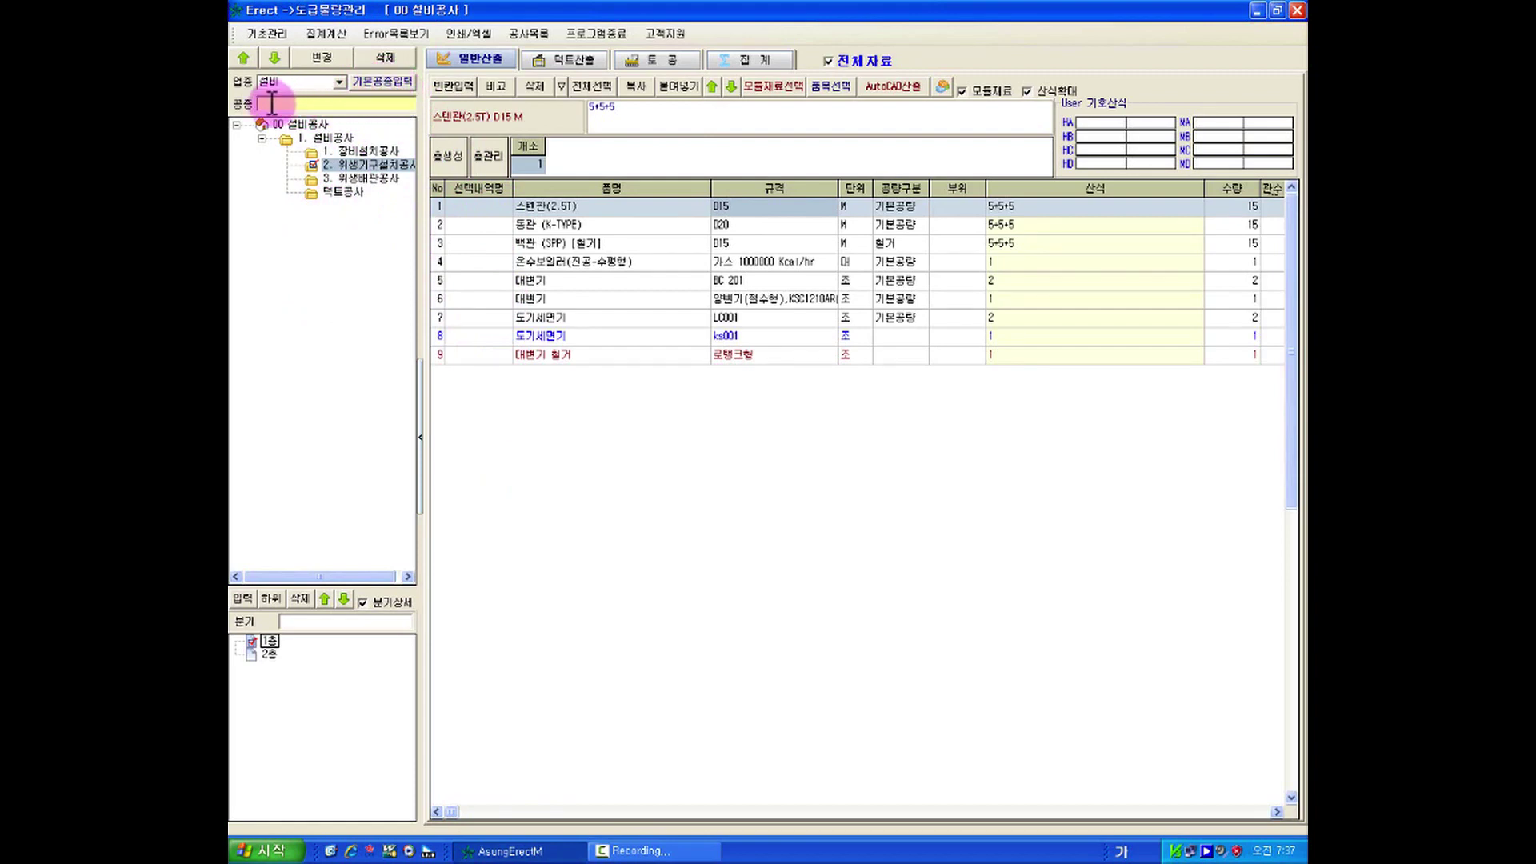
Add the basic work type 장비설치공사 directly under the project root 00 설비공사.
click(379, 78)
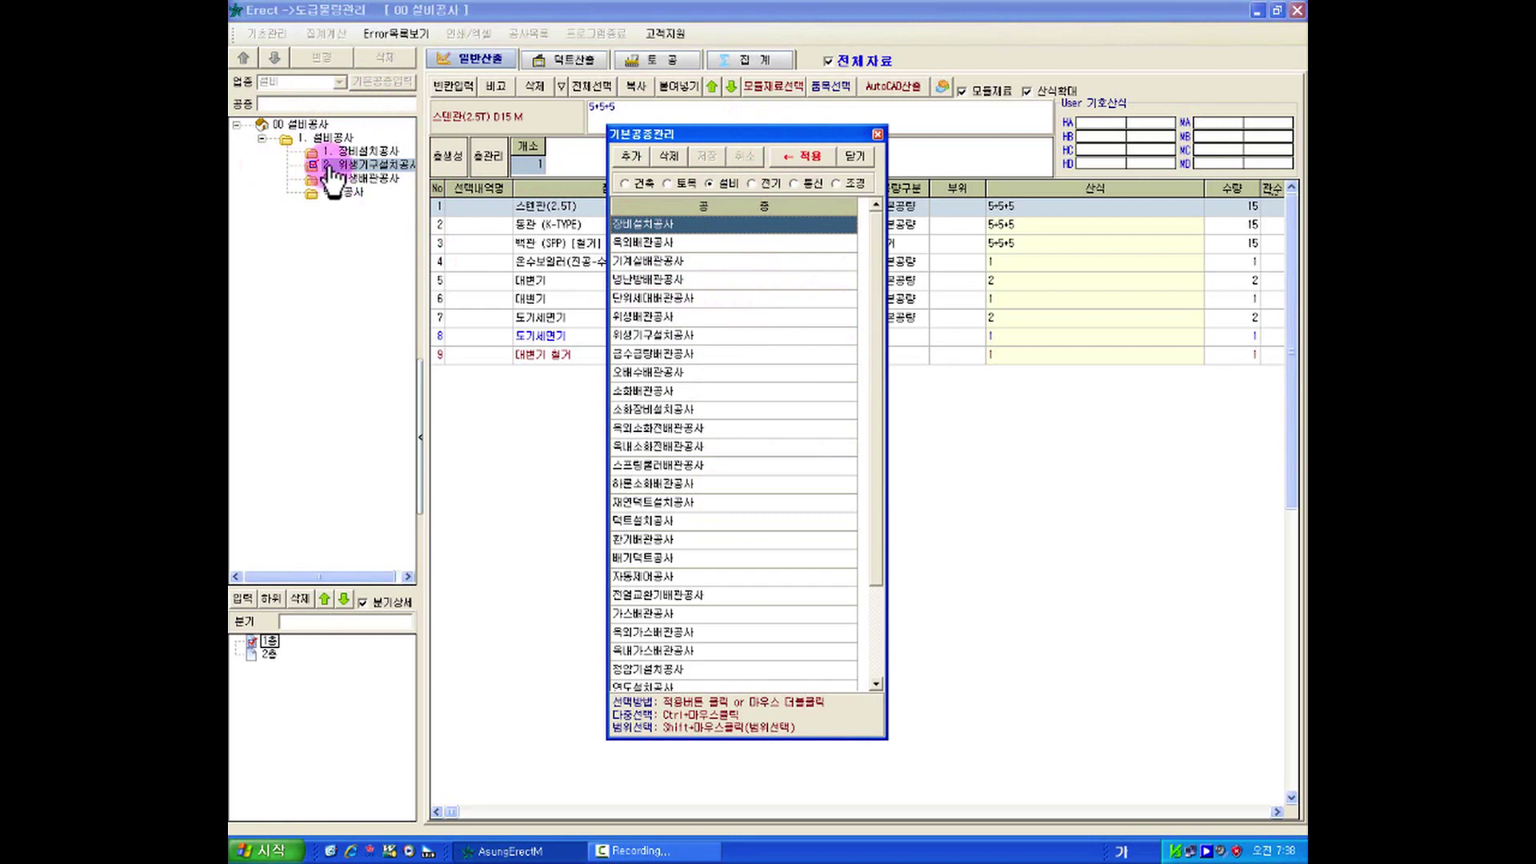
click(296, 127)
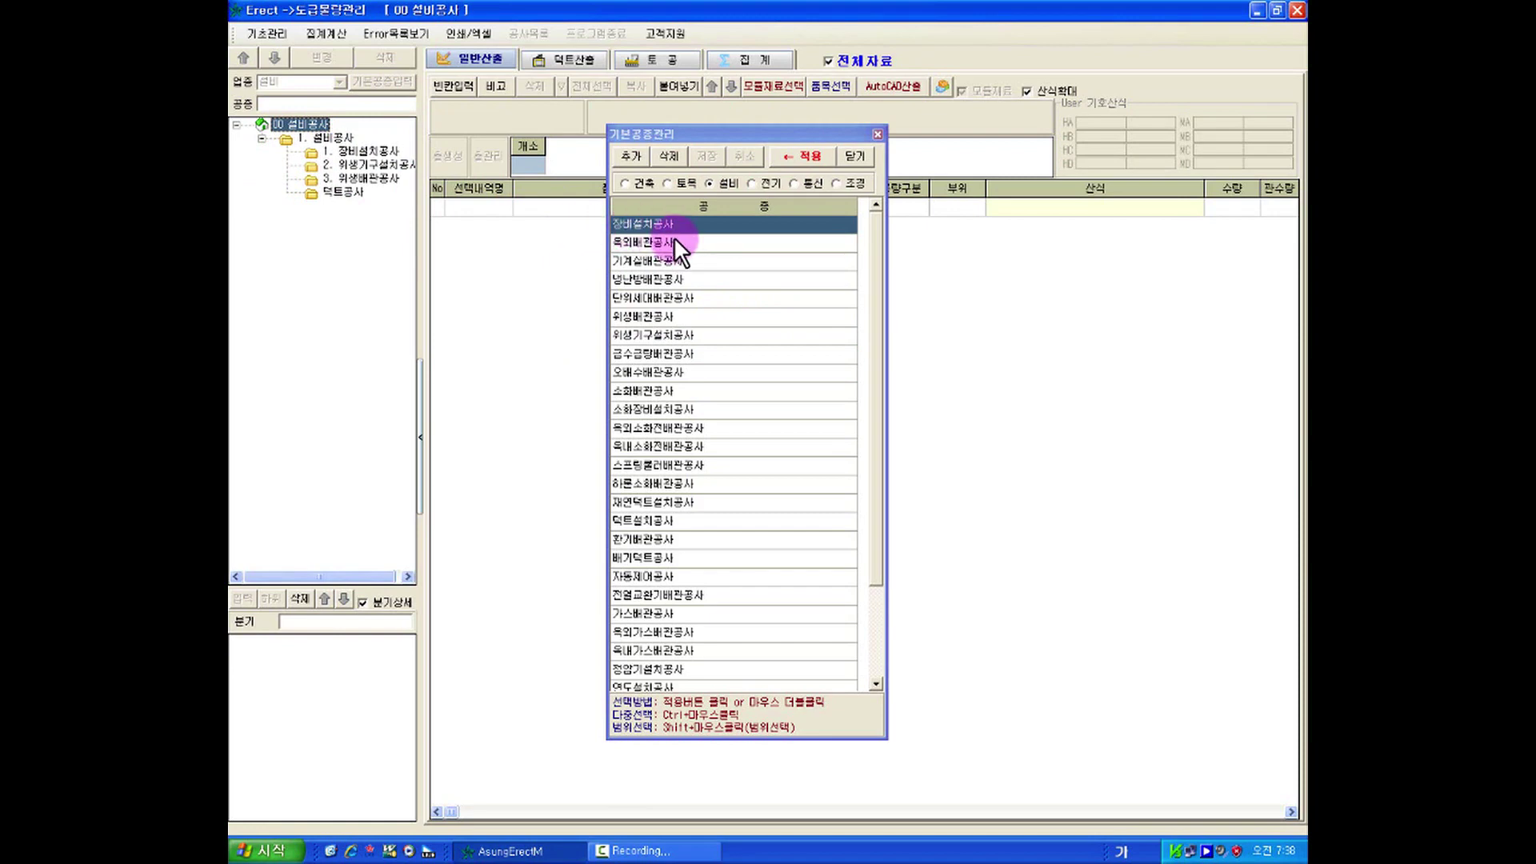
click(708, 229)
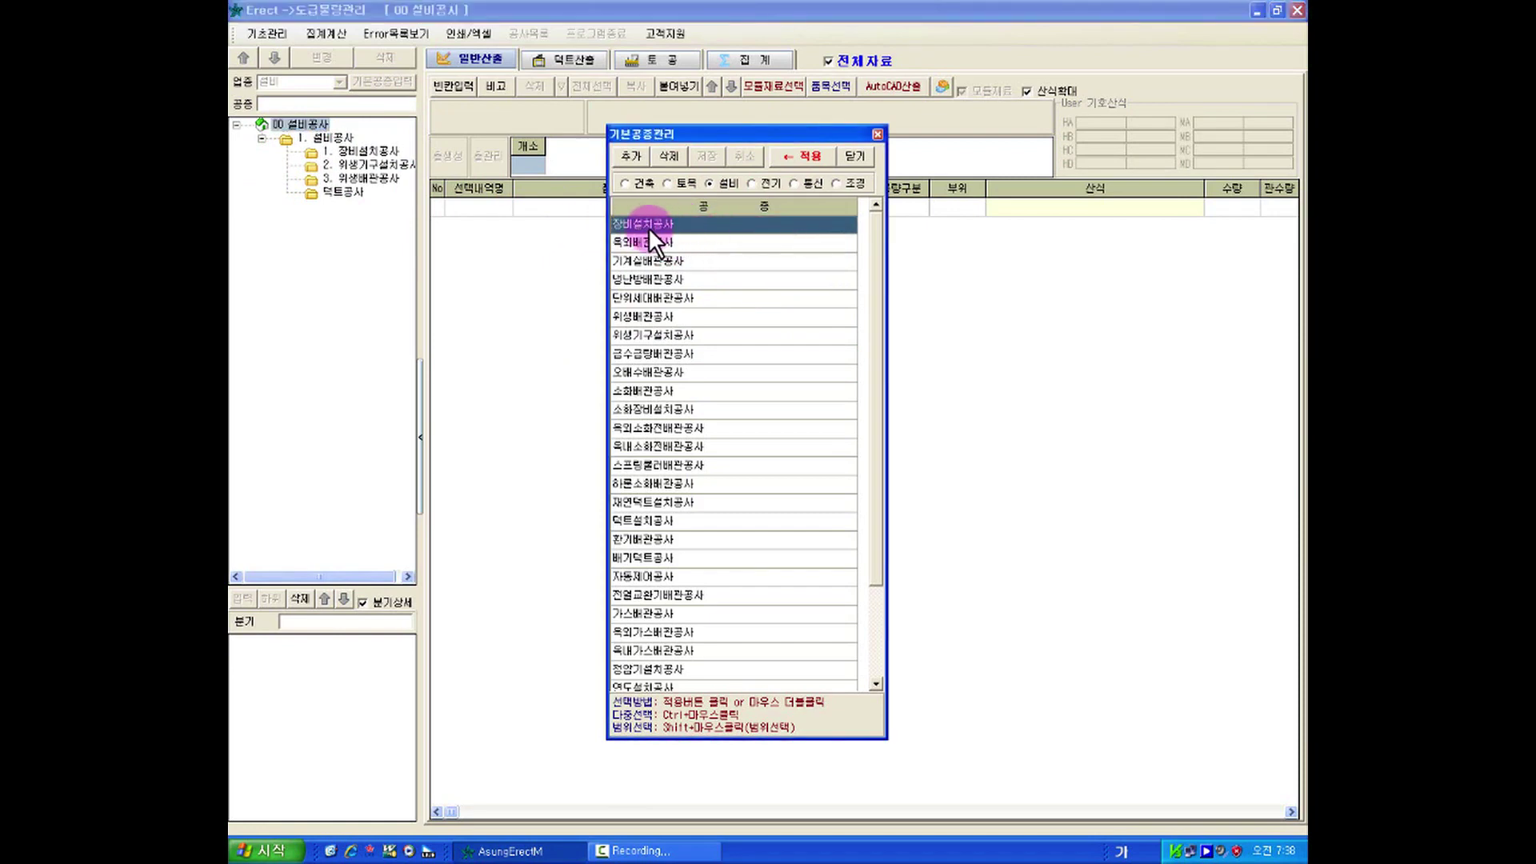
click(793, 152)
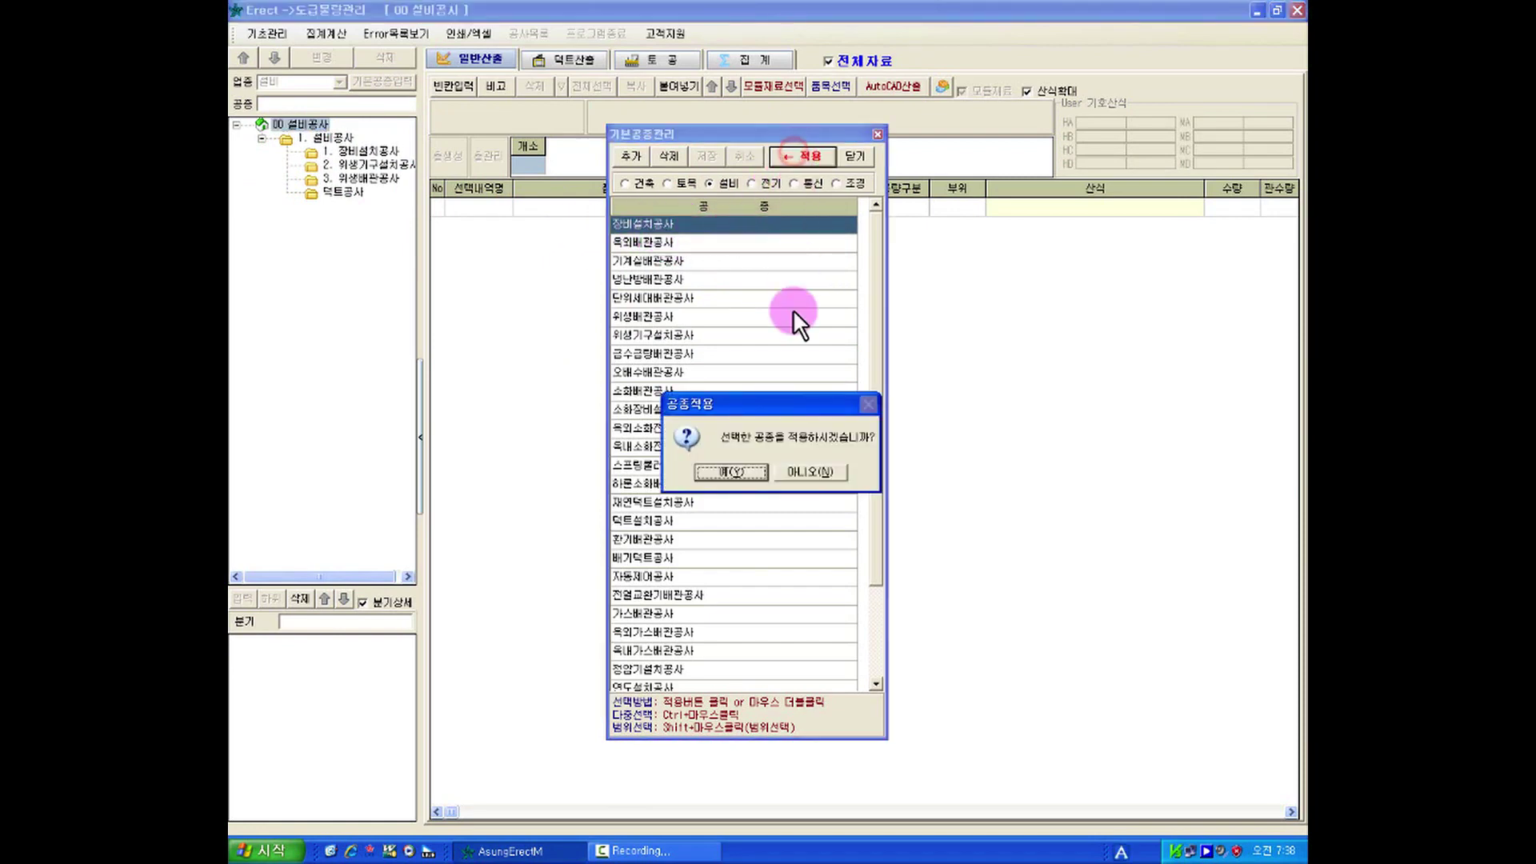
click(755, 469)
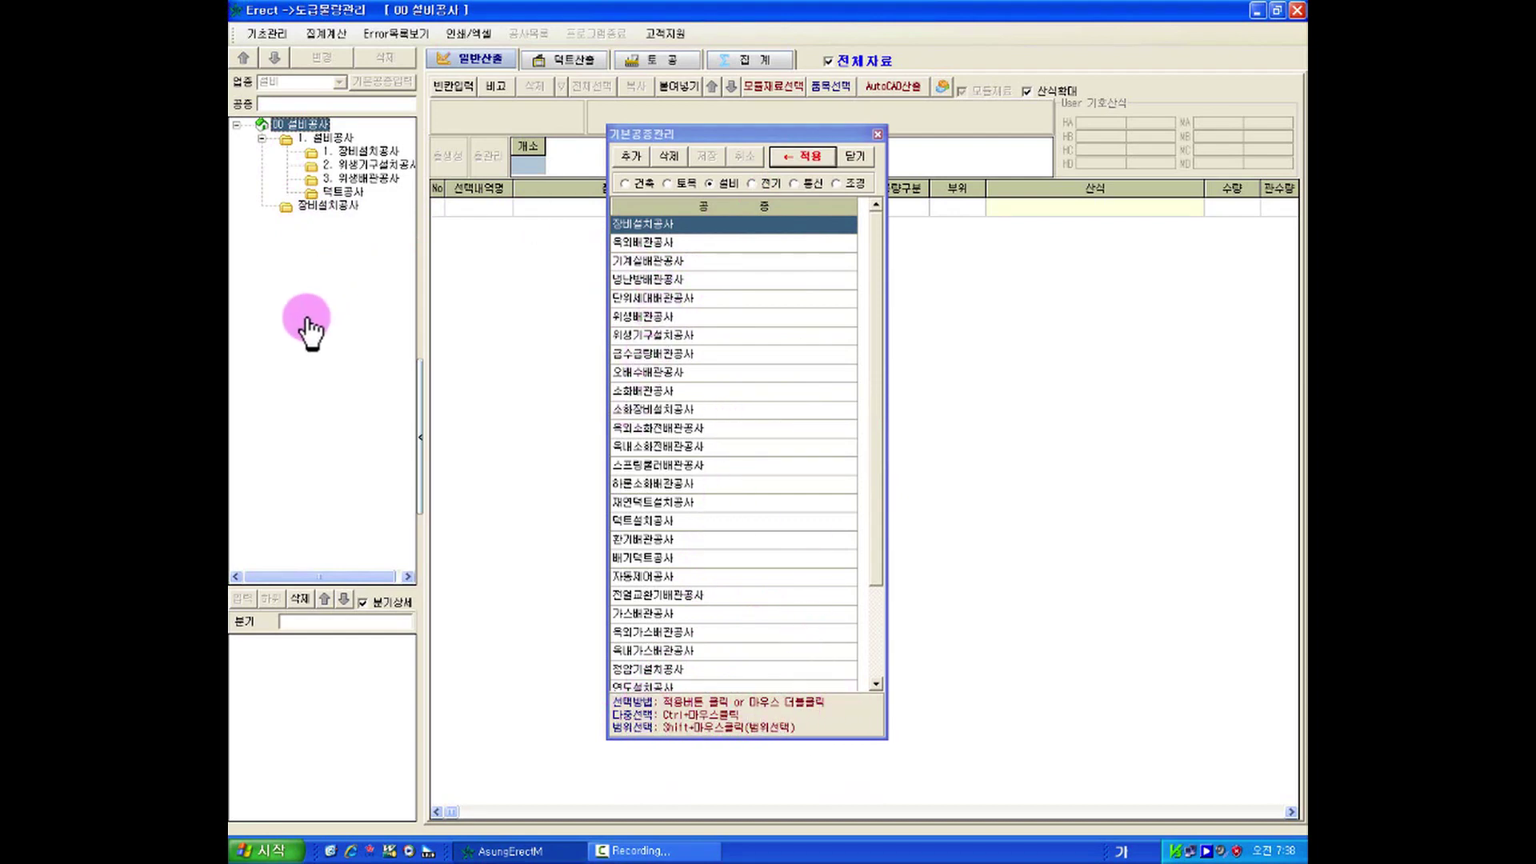
Add the basic work types 옥외배관공사, 냉난방배관공사 and 위생배관공사 together under 00 설비공사.
click(656, 240)
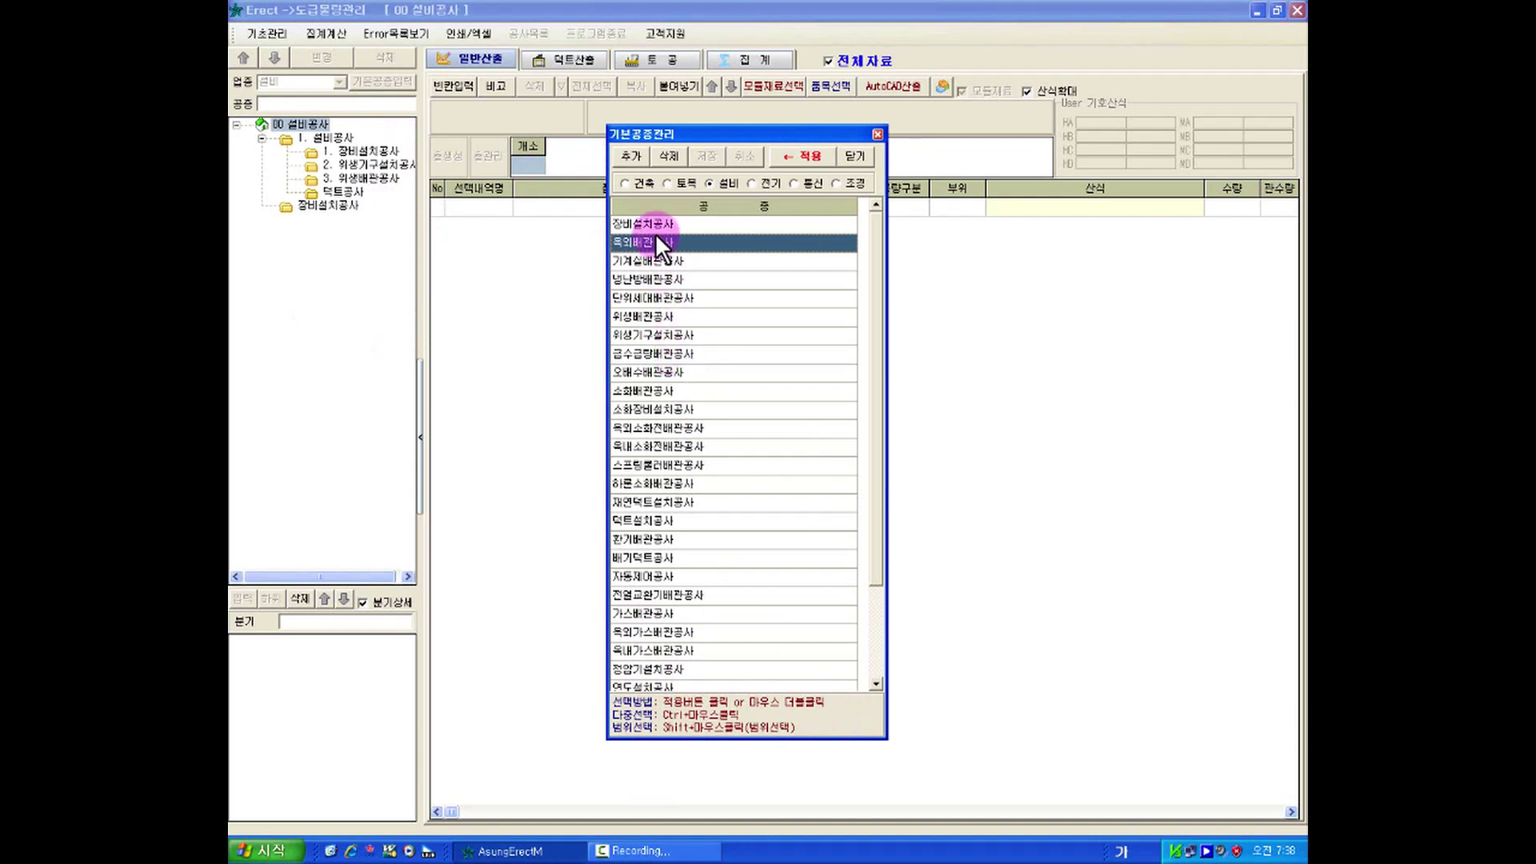
click(672, 278)
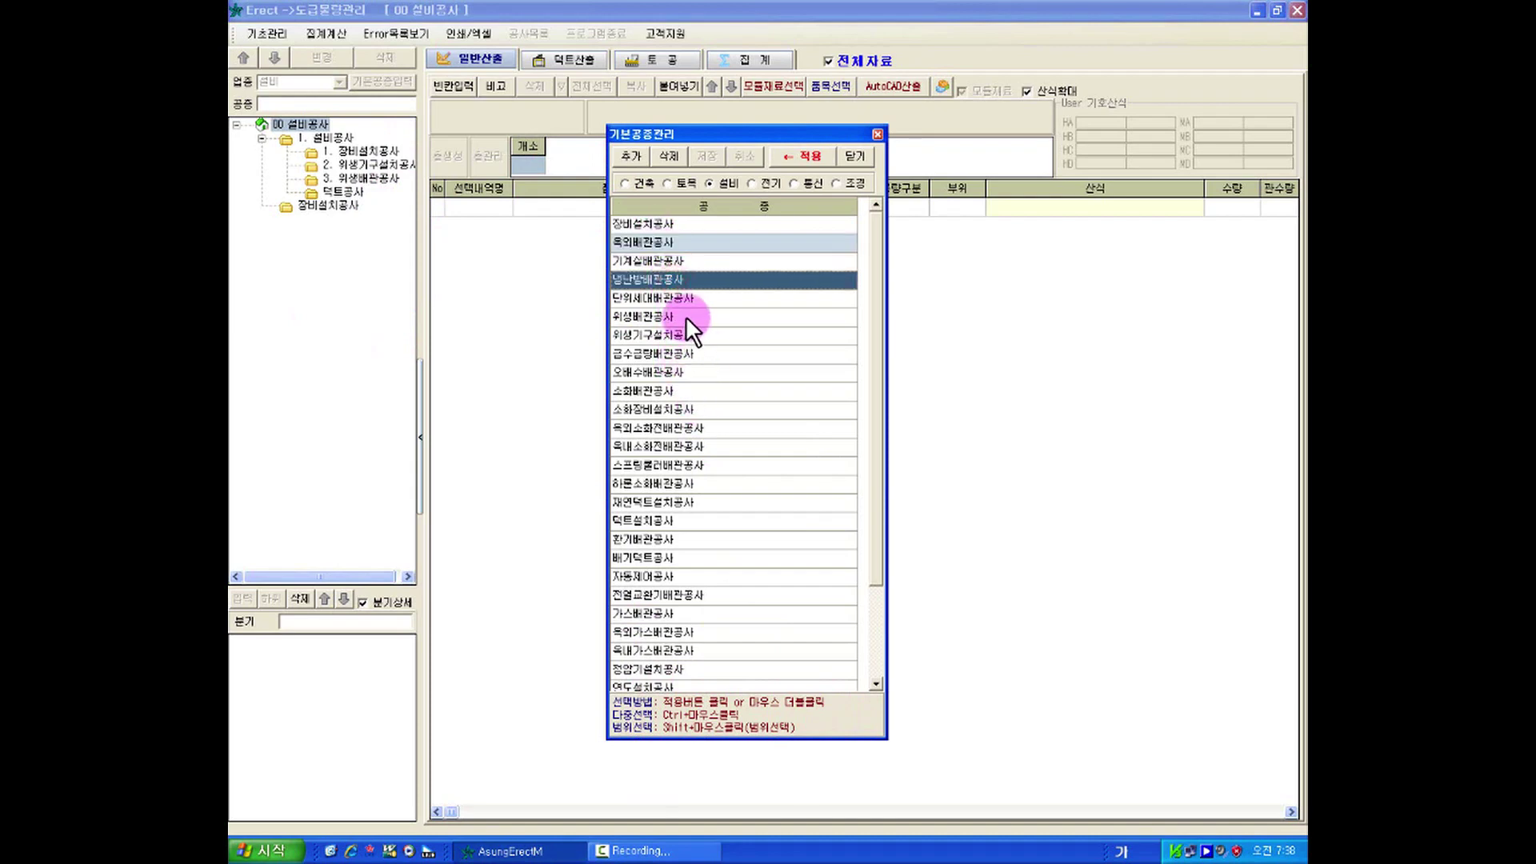
click(685, 316)
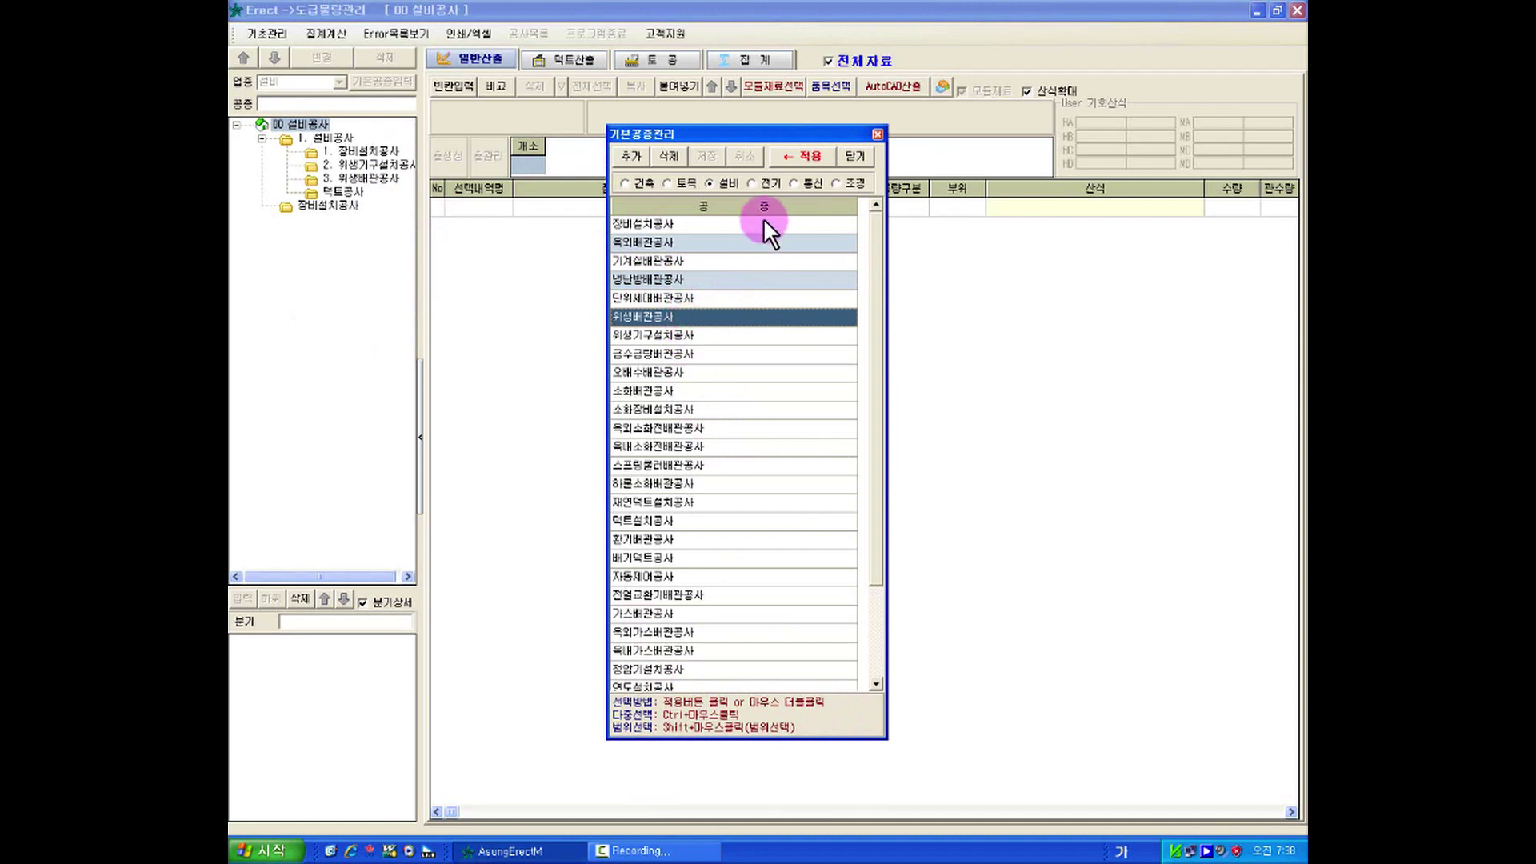
click(788, 156)
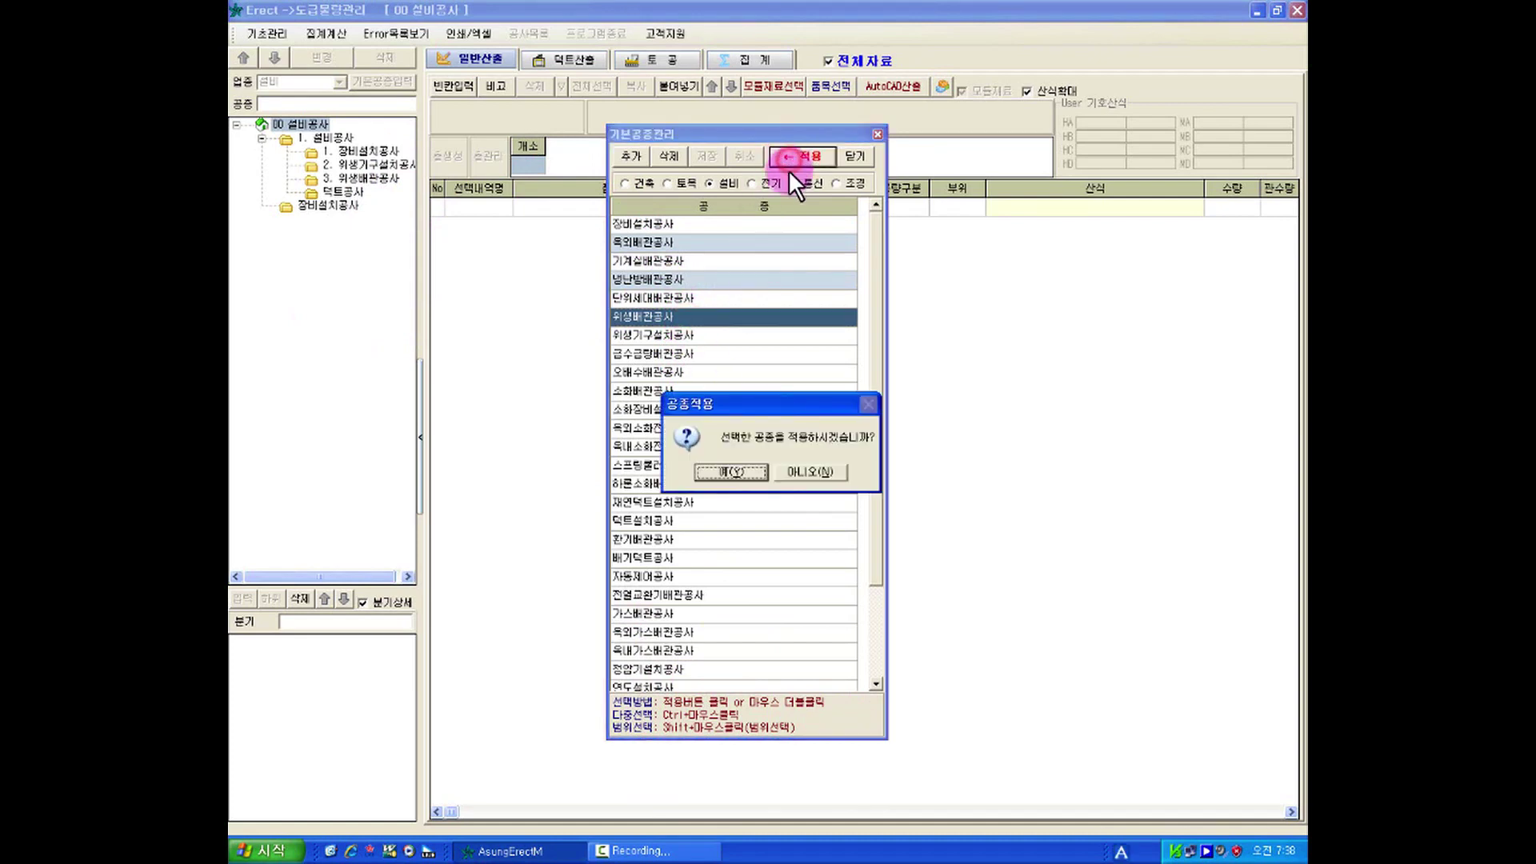
click(751, 477)
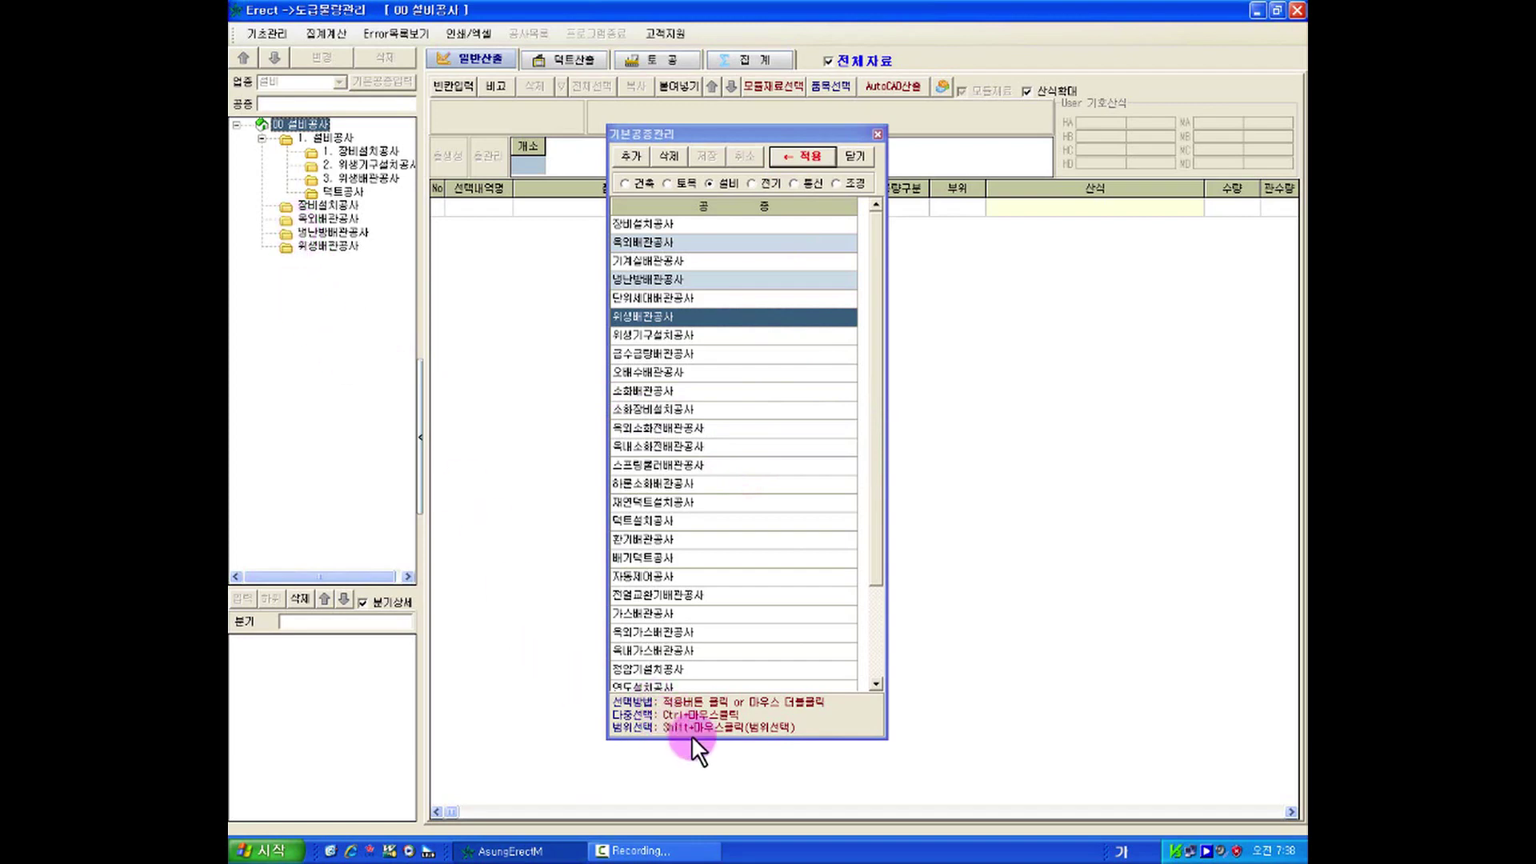
Add the whole range of basic work types from 급수급탕배관공사 through 하론소화배관공사 under 00 설비공사.
click(704, 353)
shift+click(713, 480)
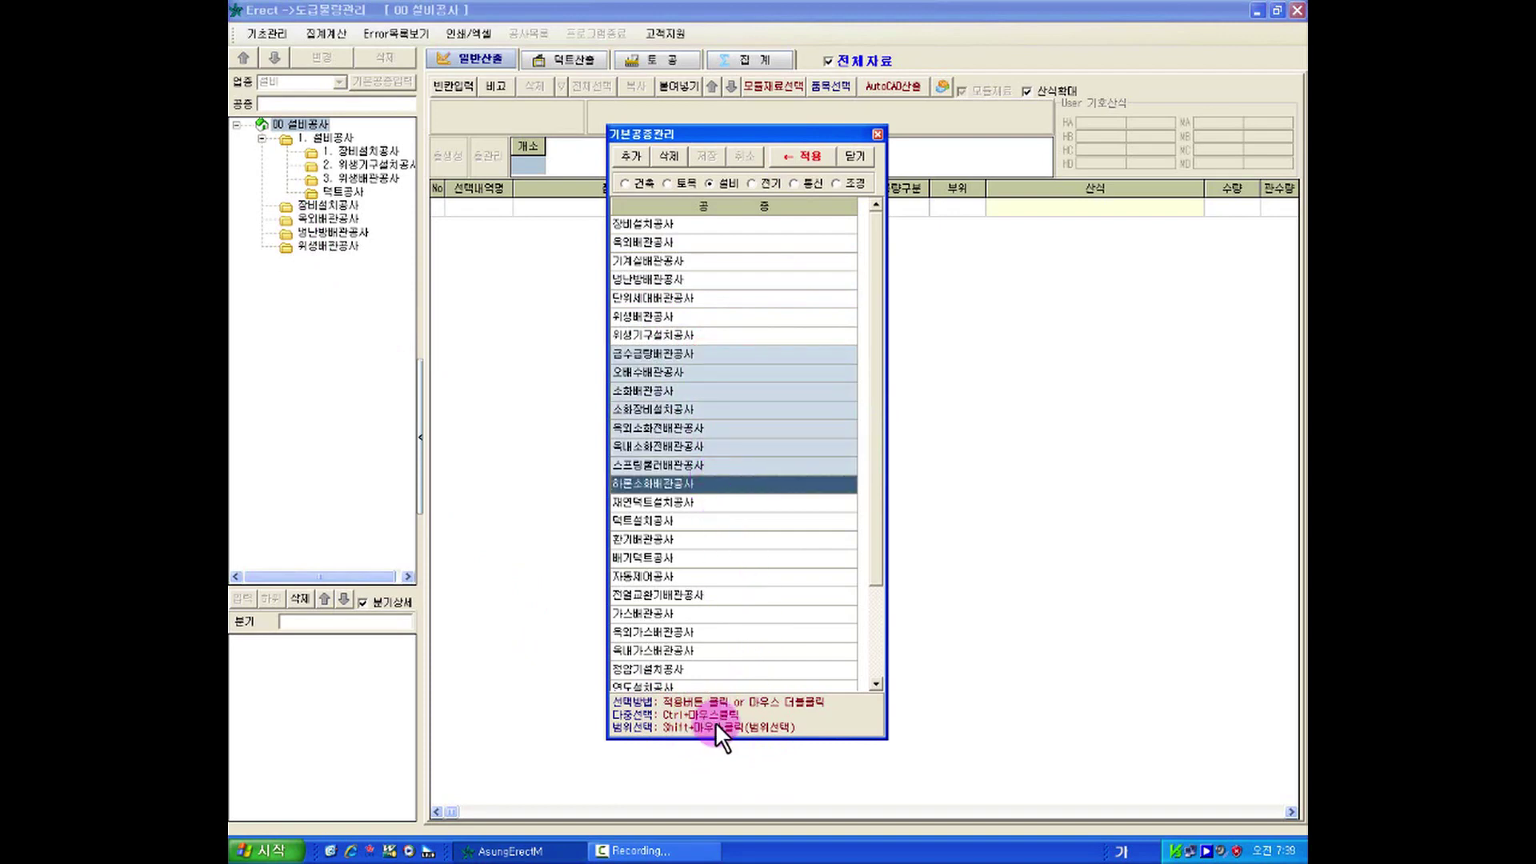
click(792, 159)
click(735, 472)
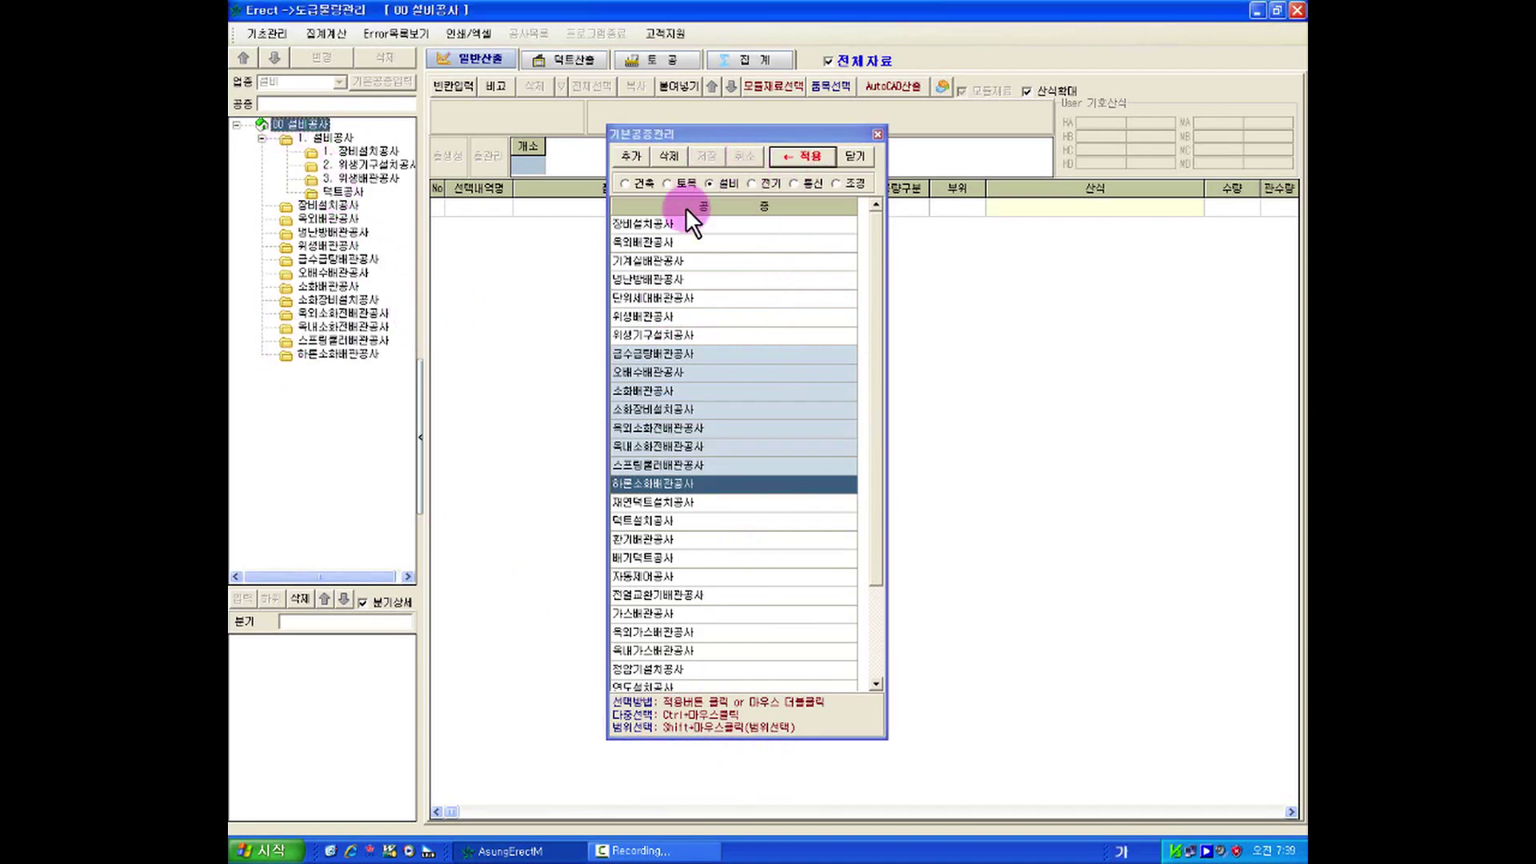
click(677, 302)
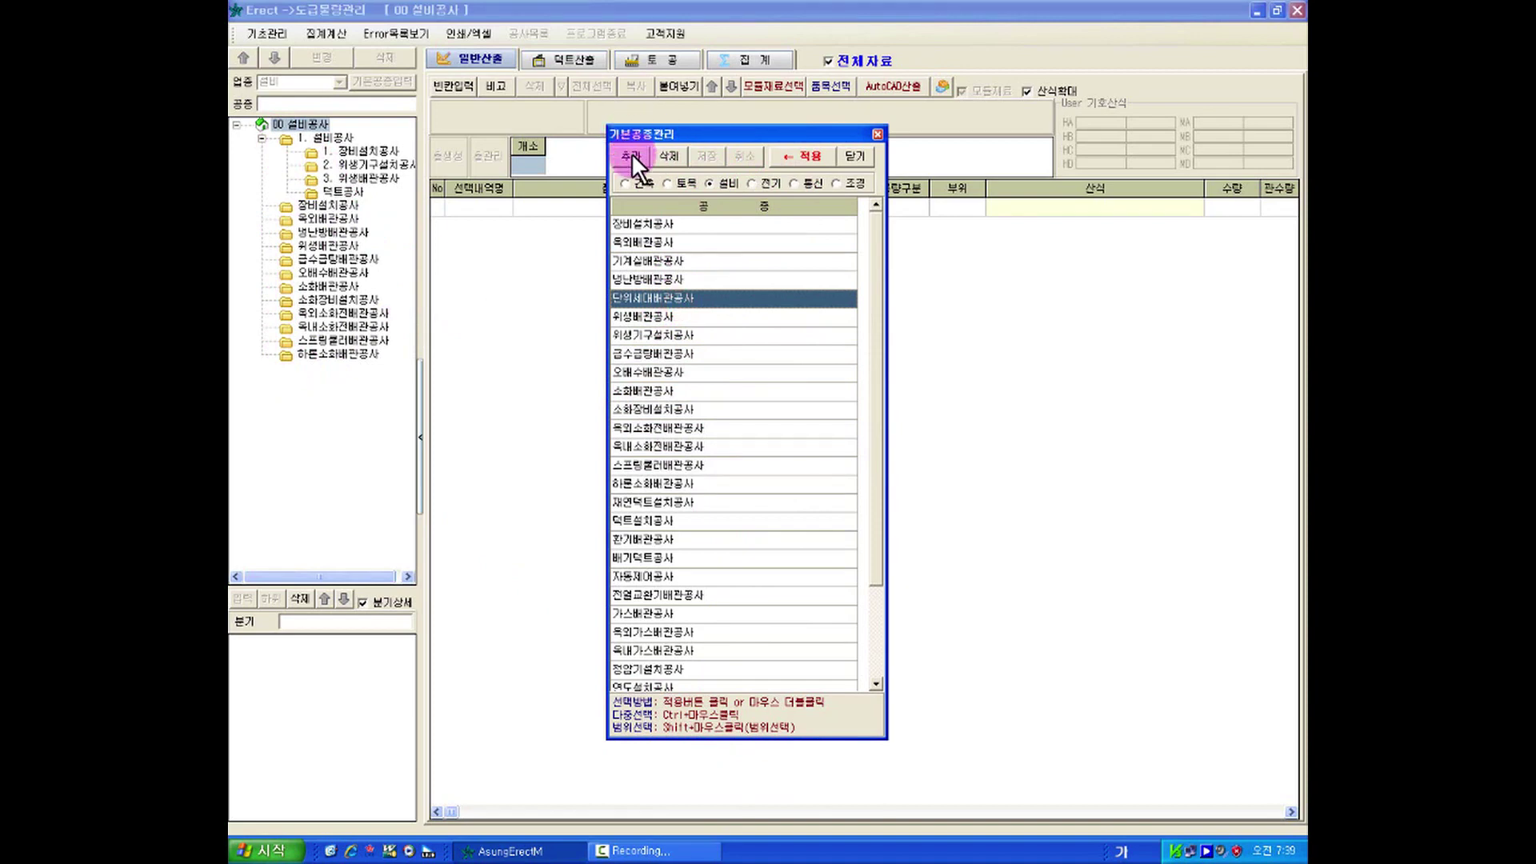
click(631, 153)
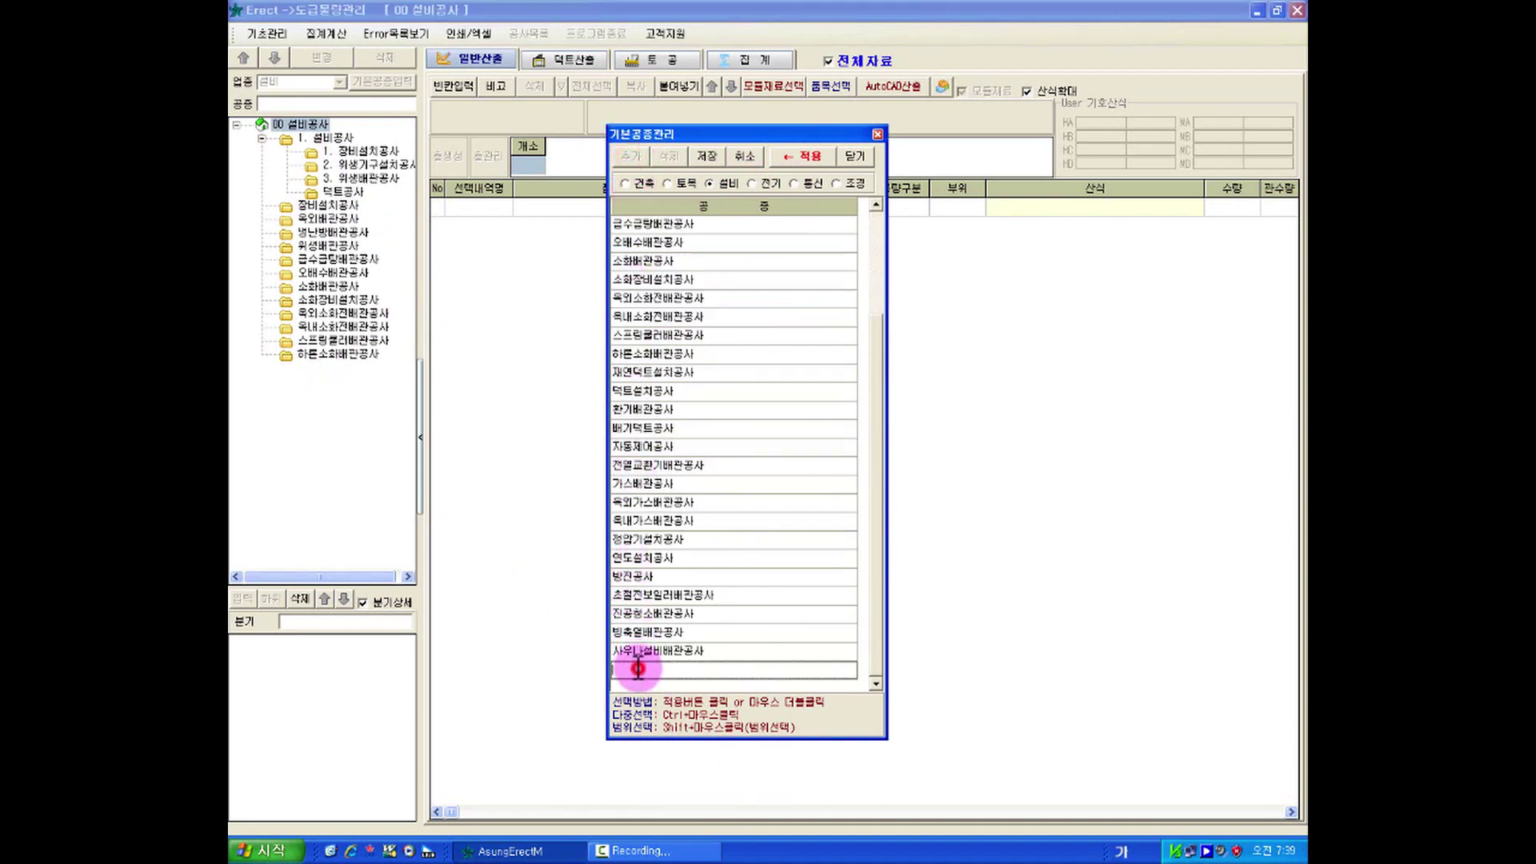
click(699, 655)
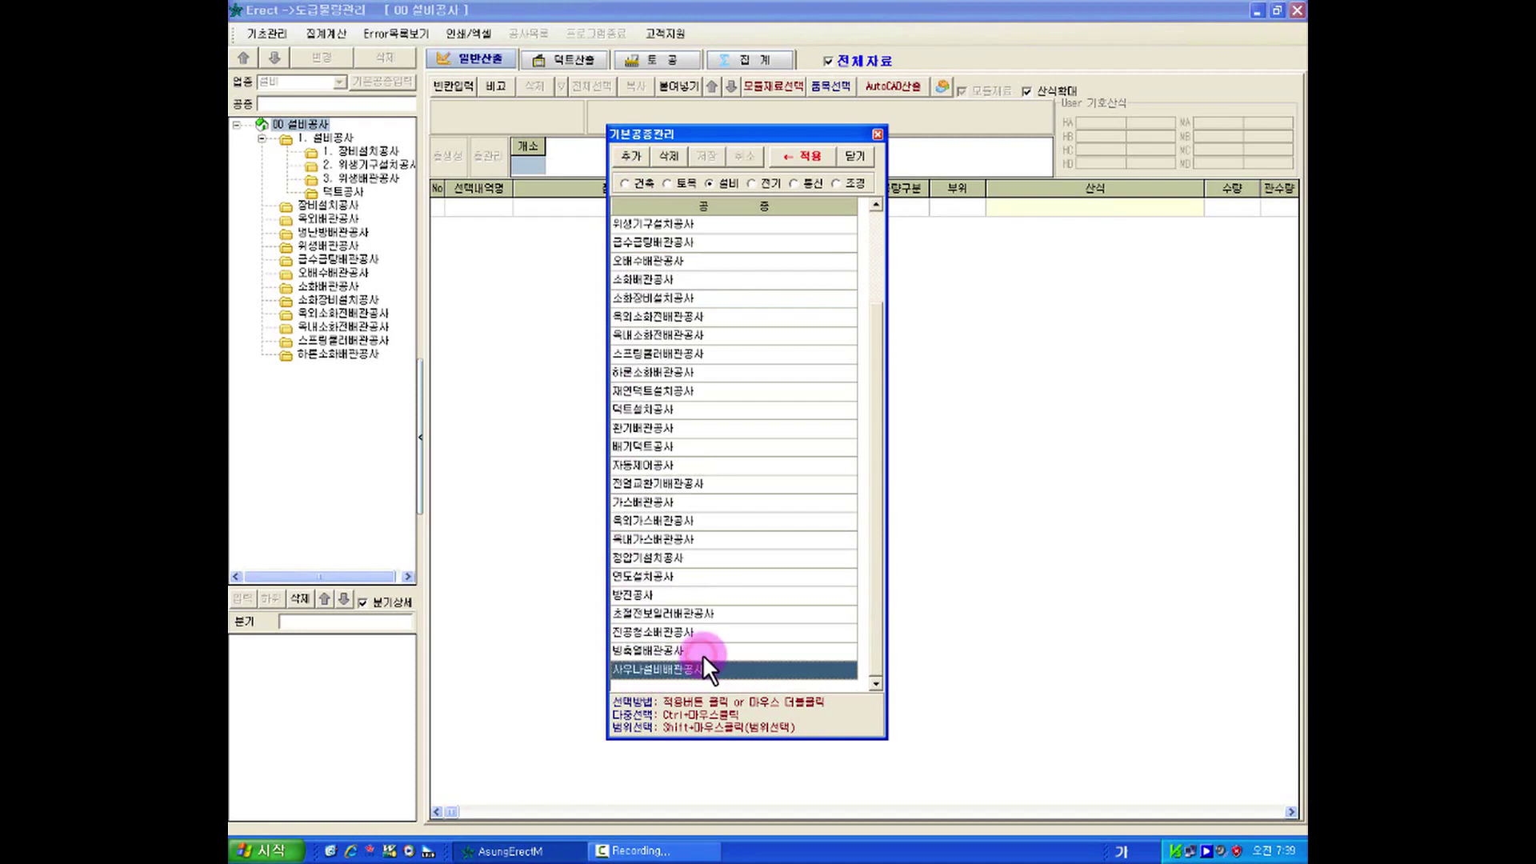
Close the 기본공종관리 dialog, bring its 설비 work type list up once more, and close it again.
click(852, 150)
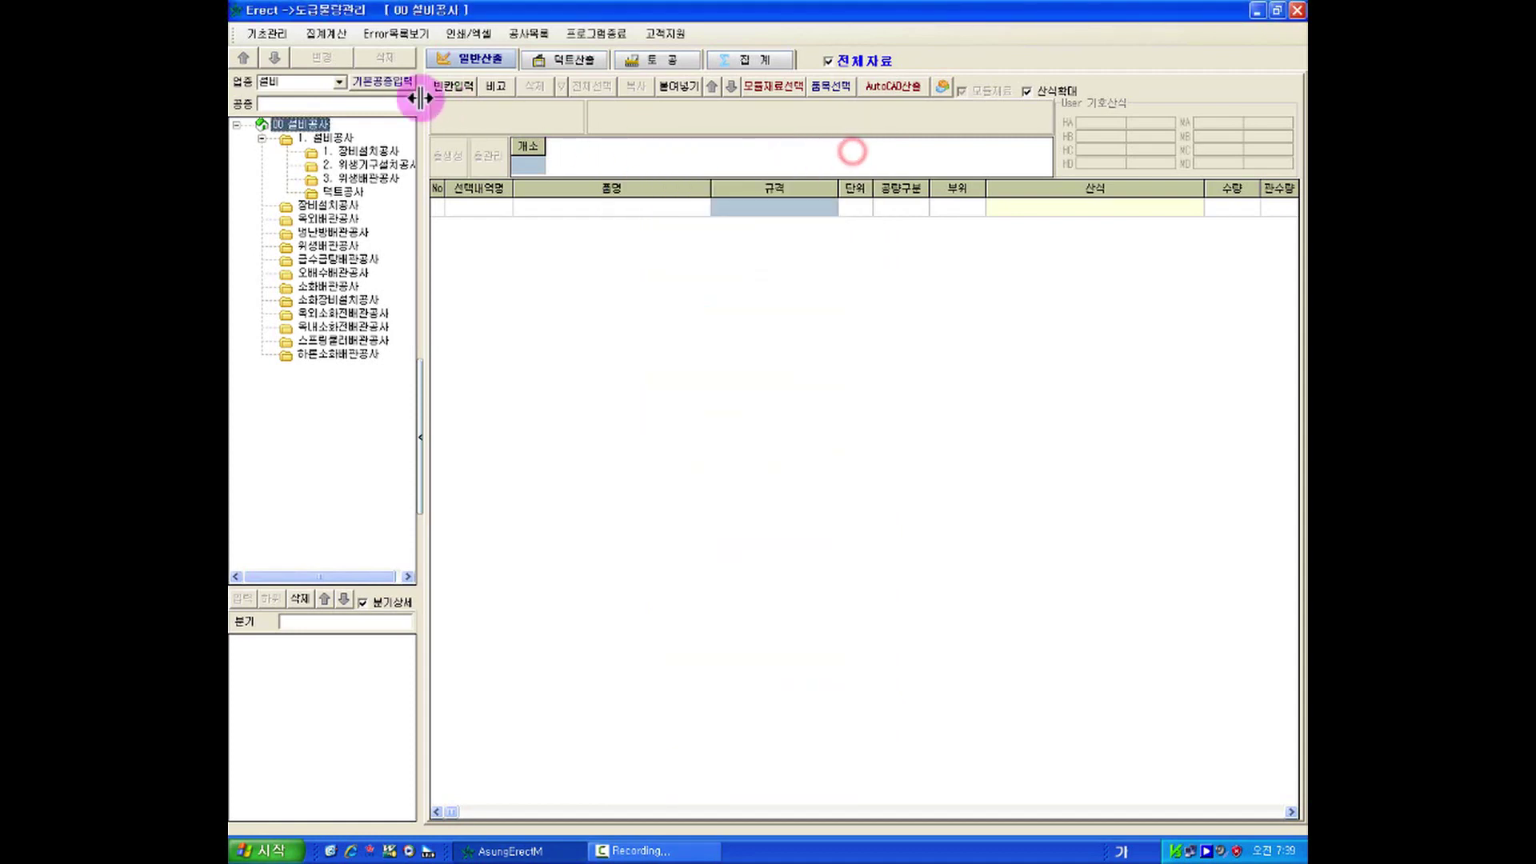
click(397, 82)
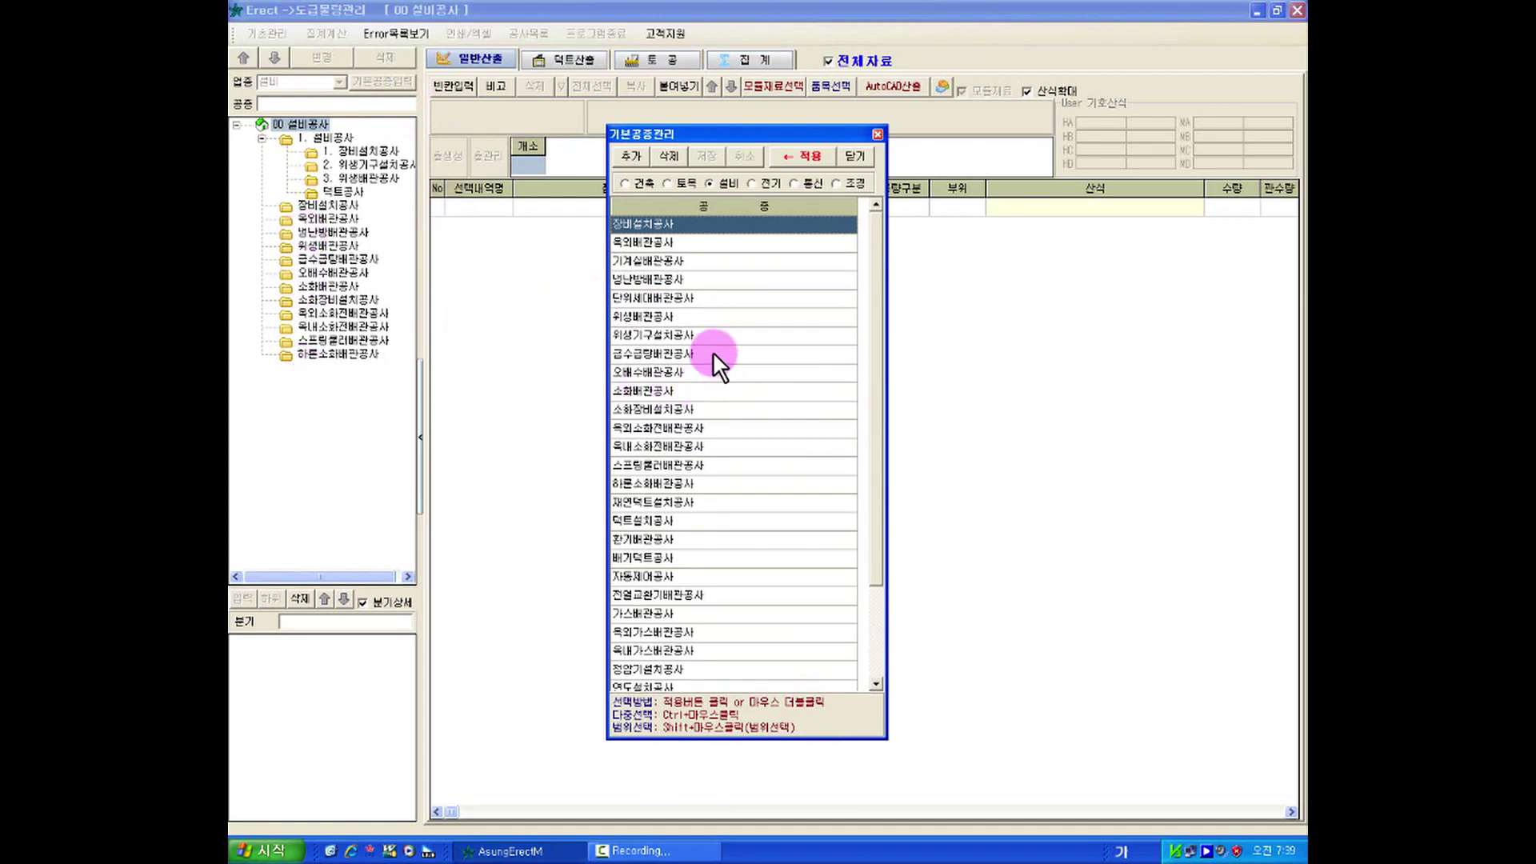
click(852, 157)
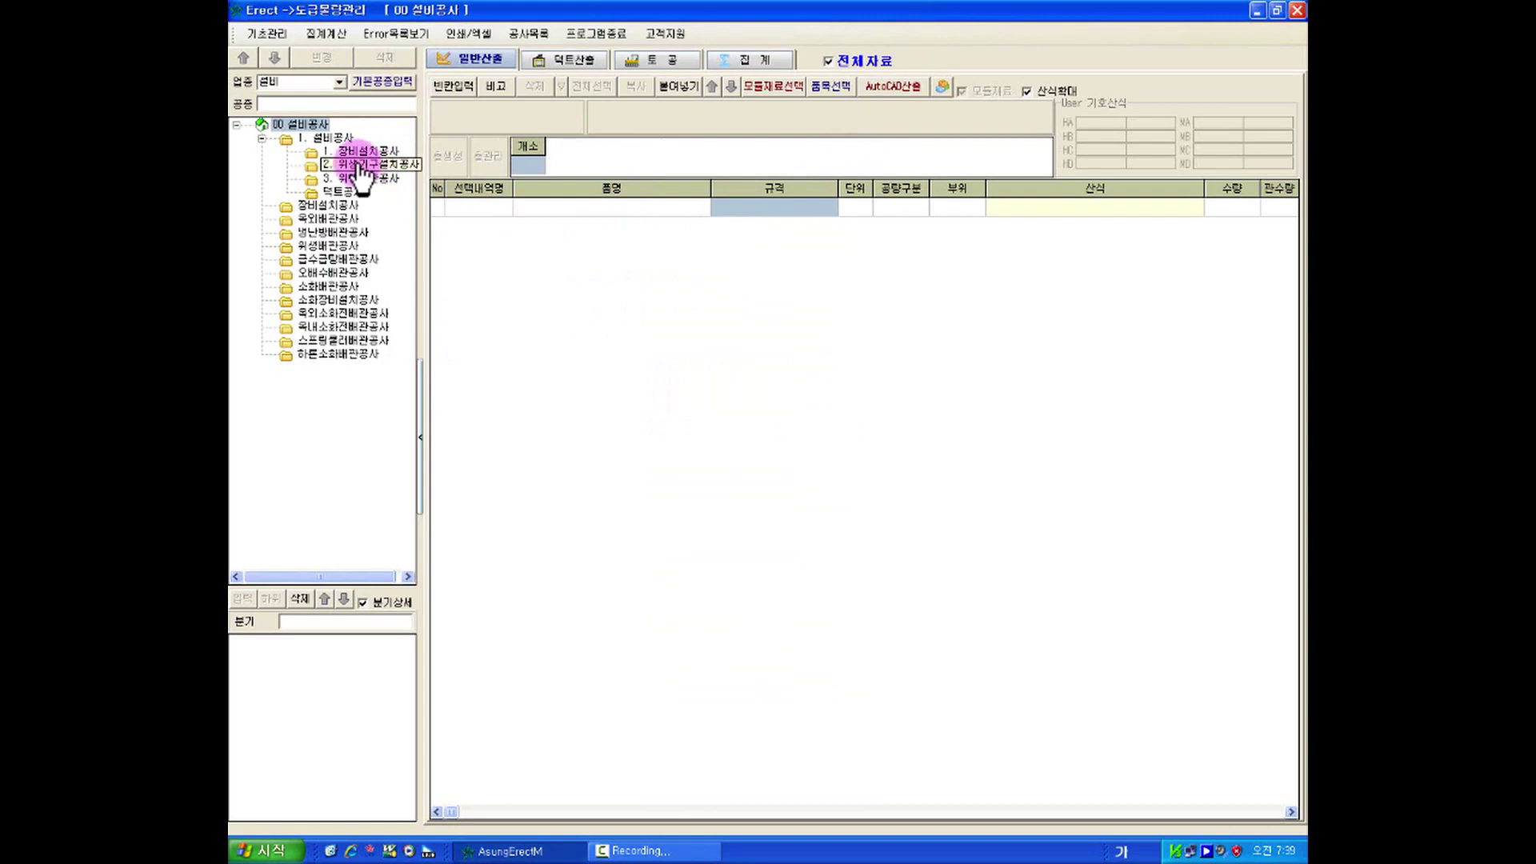
Show the 집계 summary of 2. 위생기구설치공사 and open its 내역명관리 dialog.
click(360, 164)
click(804, 211)
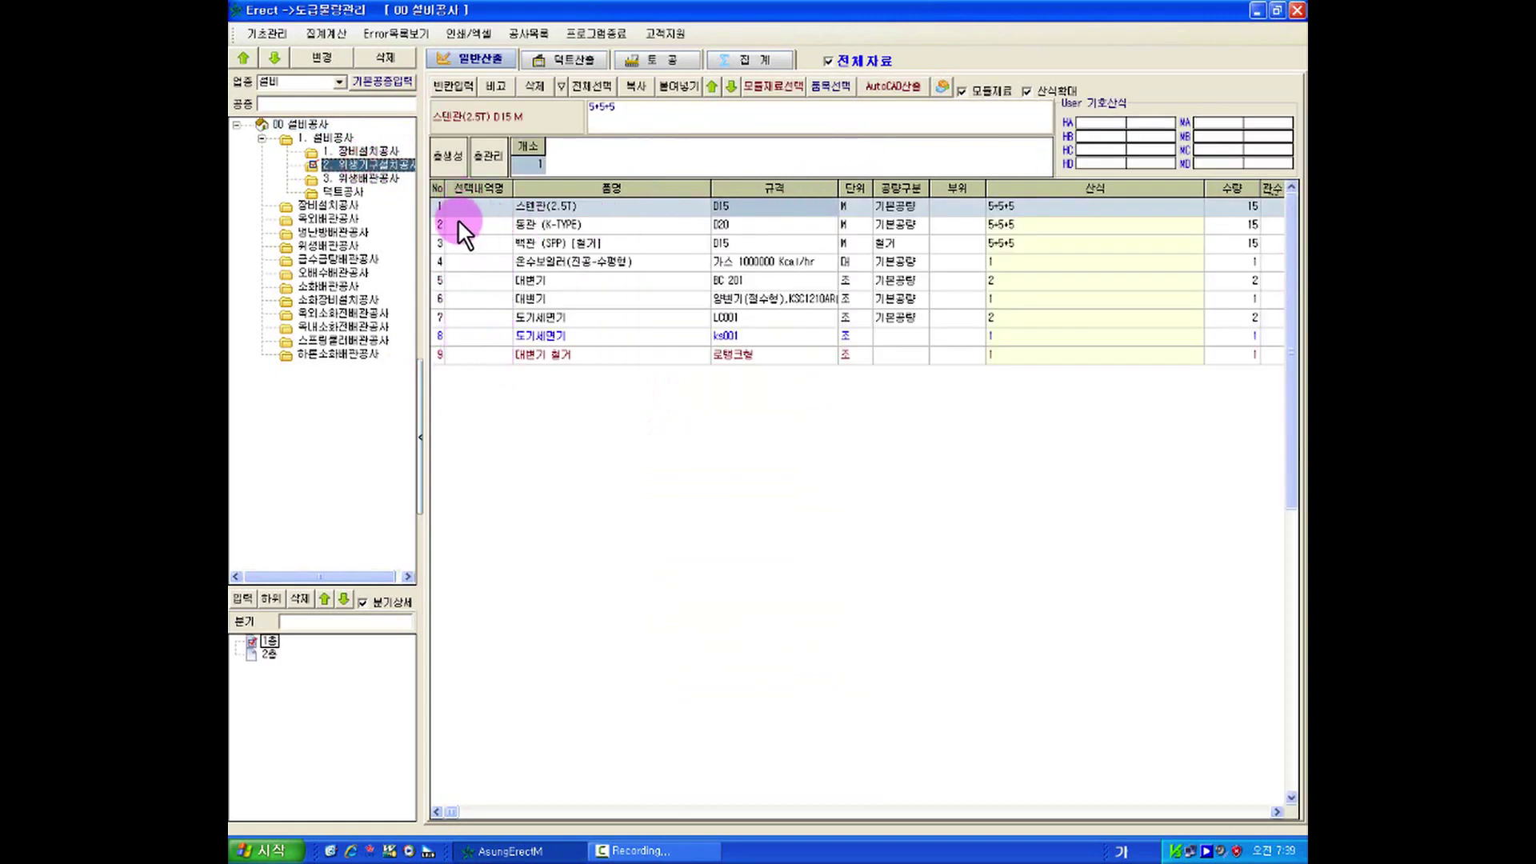
click(745, 59)
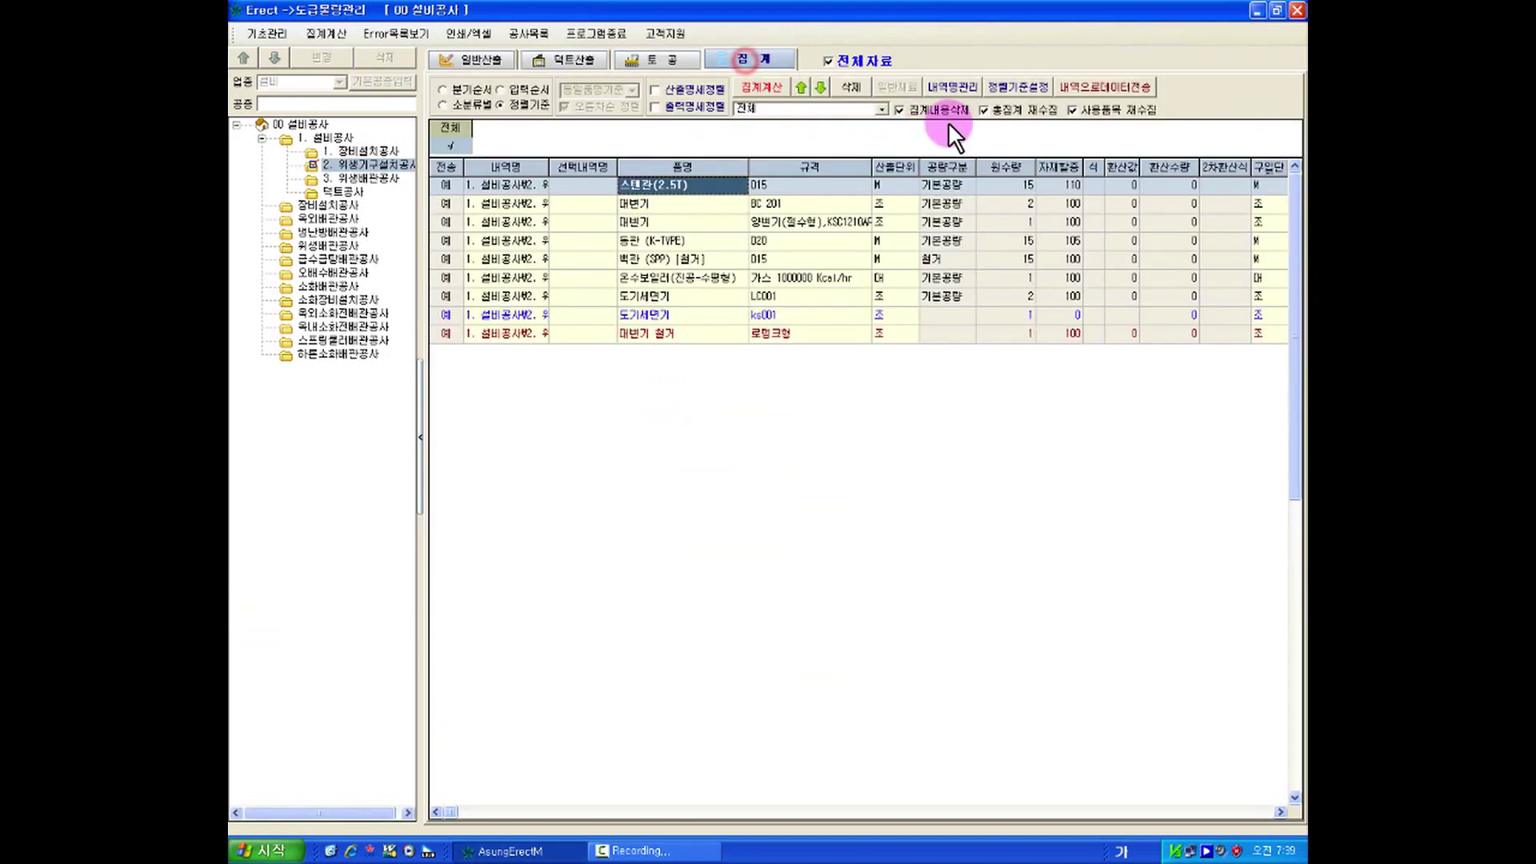
click(968, 86)
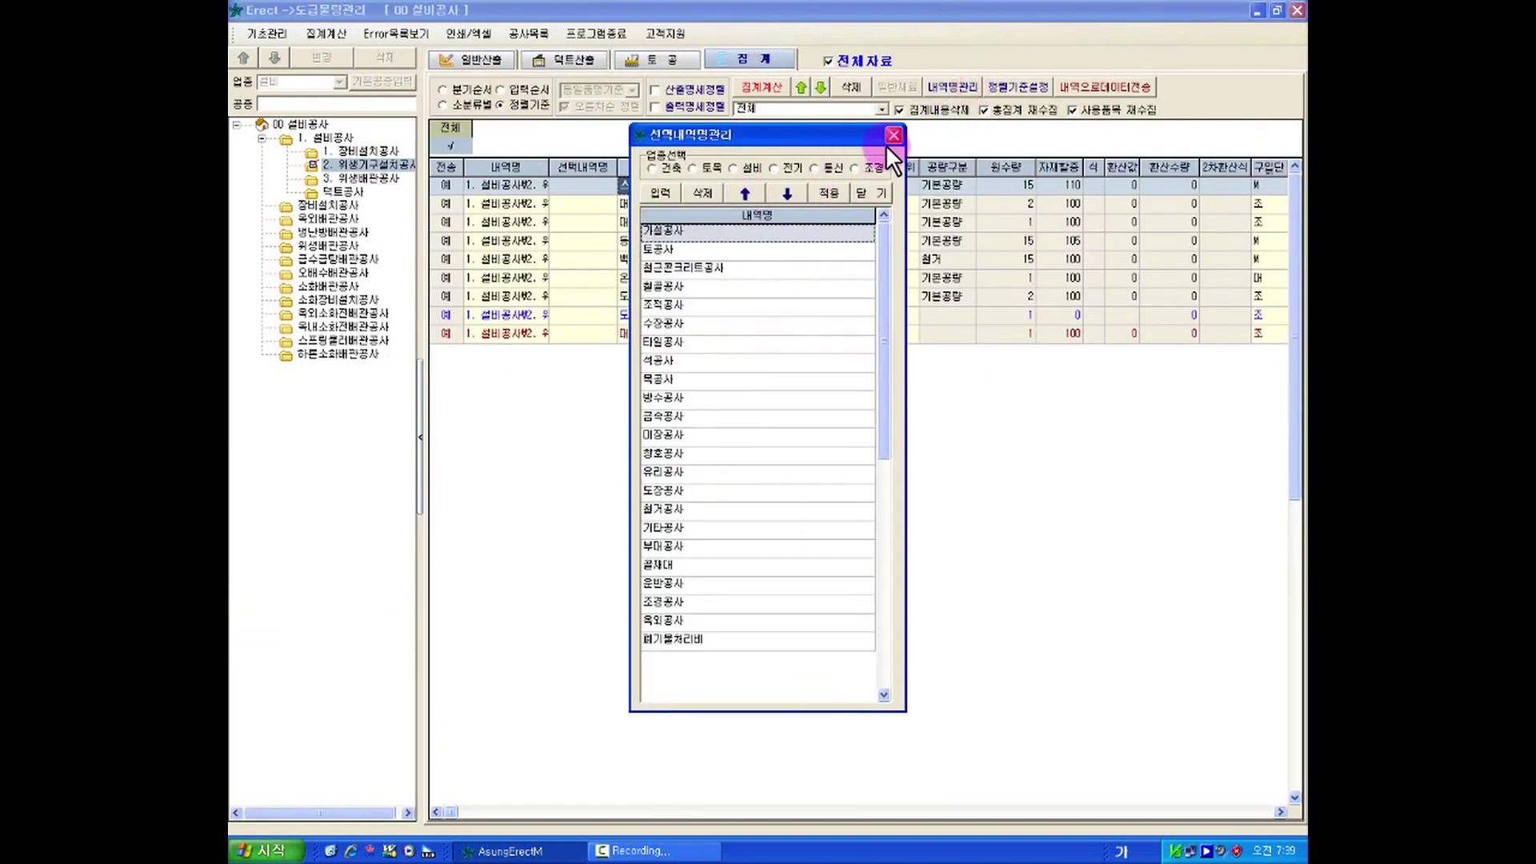
Close the item name dialog, return to the 일반산출 takeoff, and view the 내역명관리 list for the 도기세면기 ks001 row.
click(893, 135)
click(490, 54)
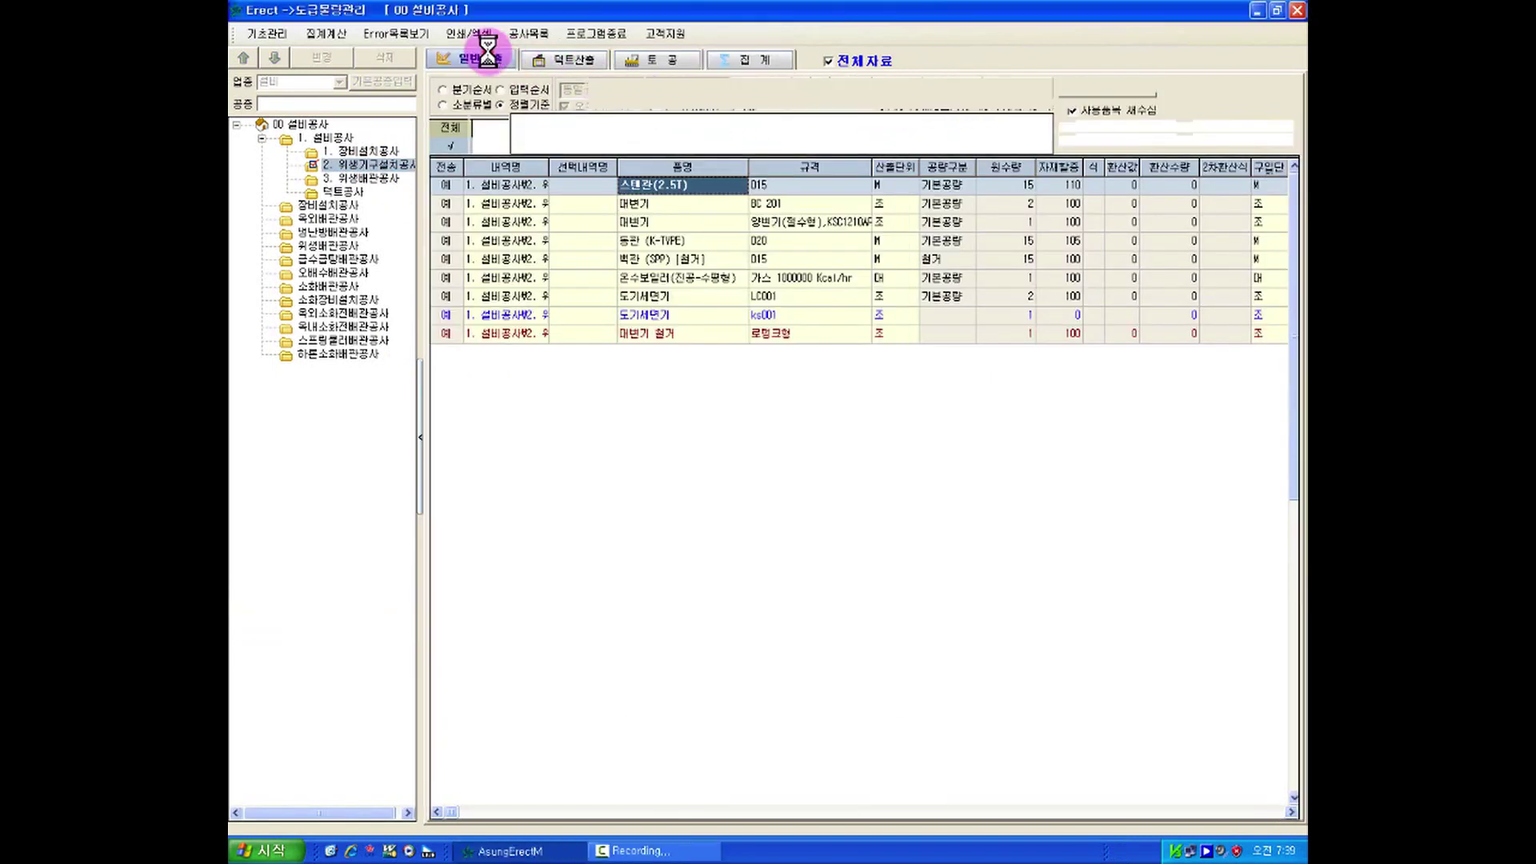
right_click(618, 328)
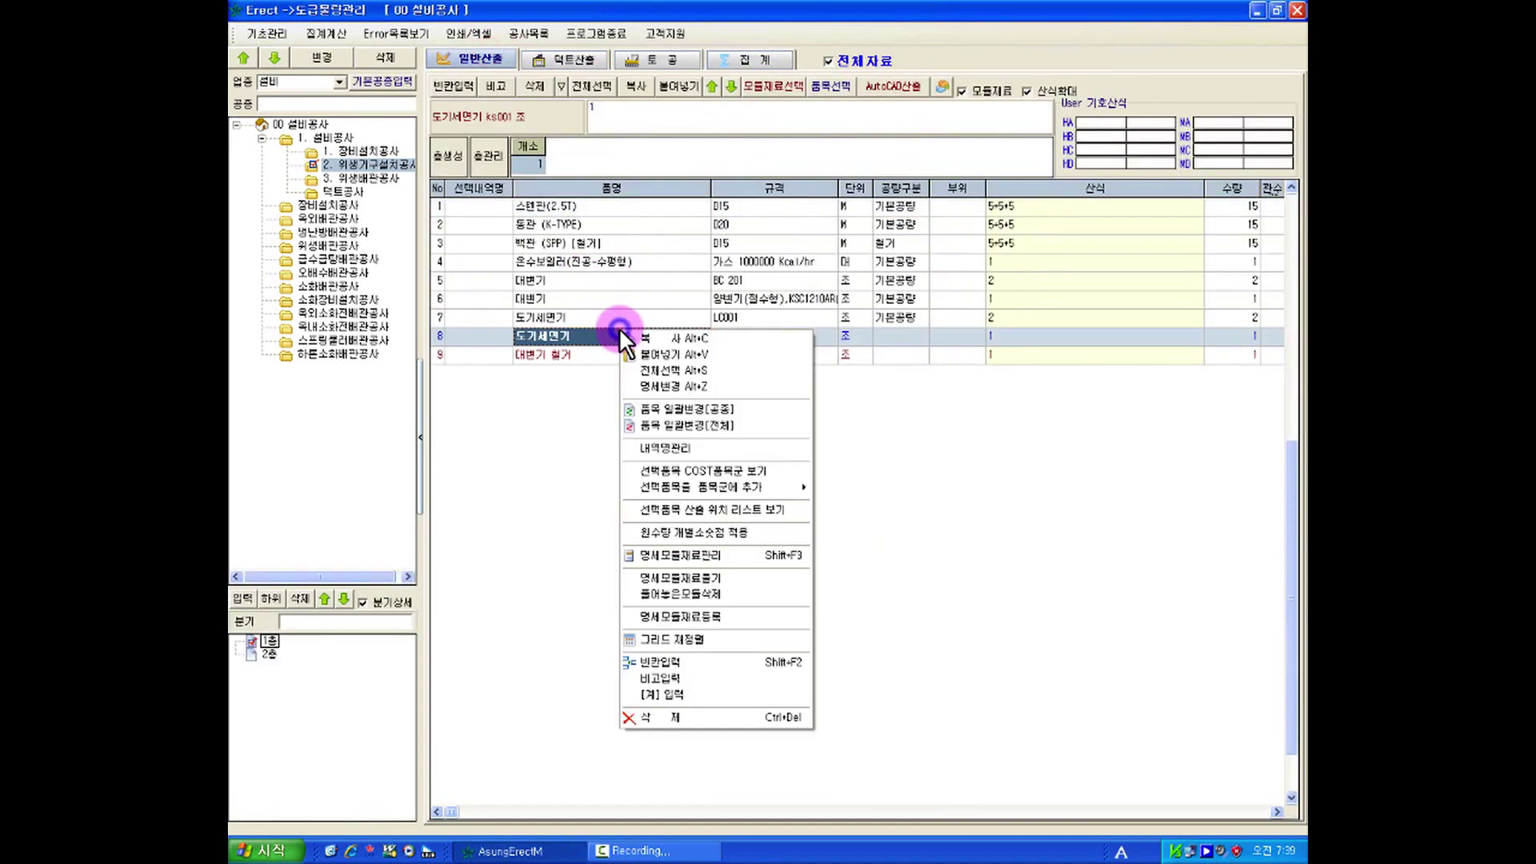
click(661, 450)
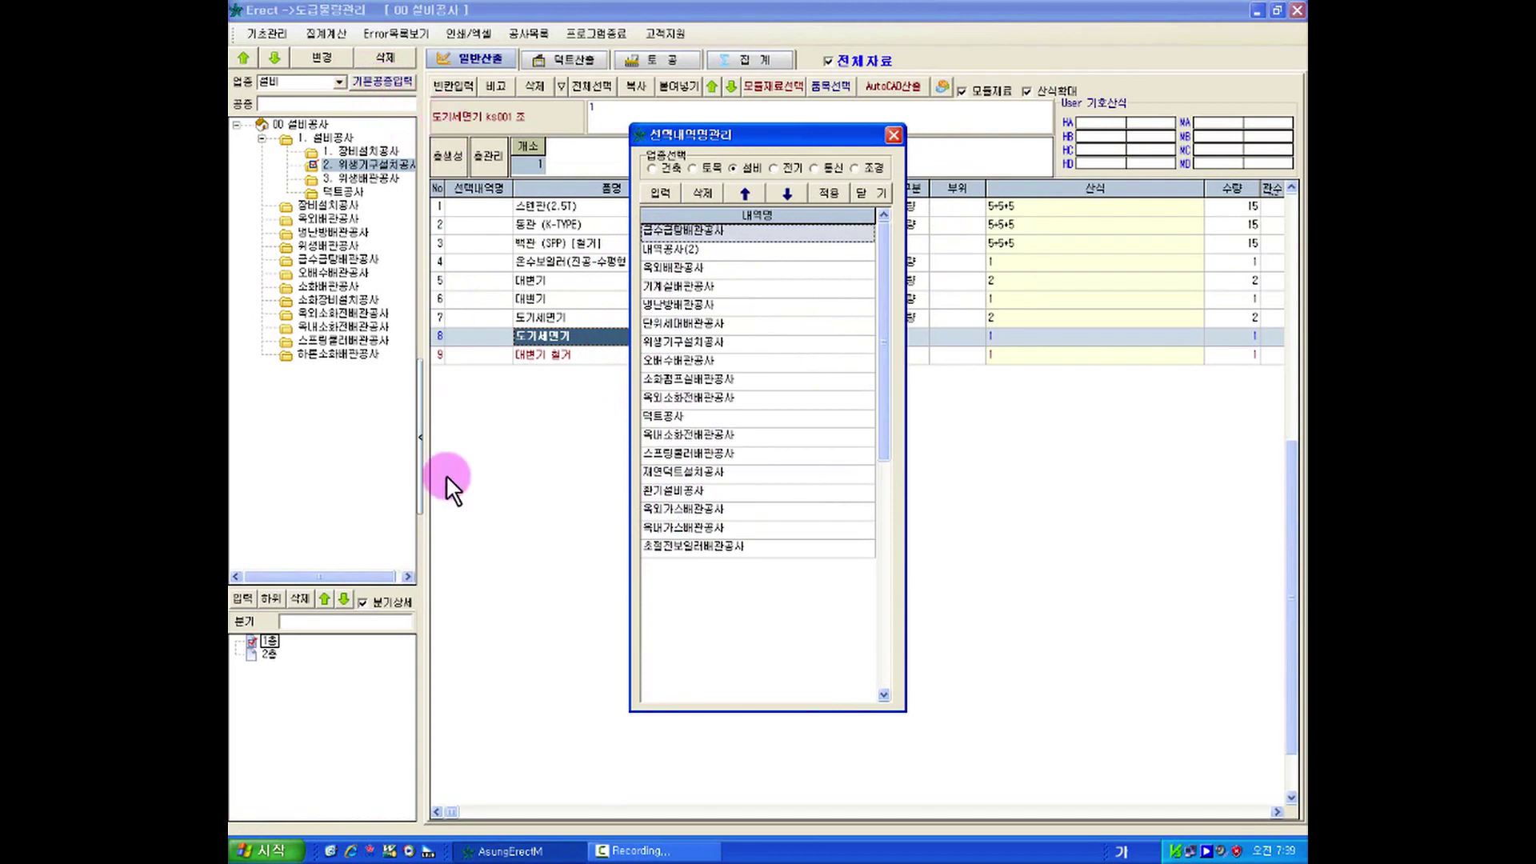
drag(823, 138, 964, 136)
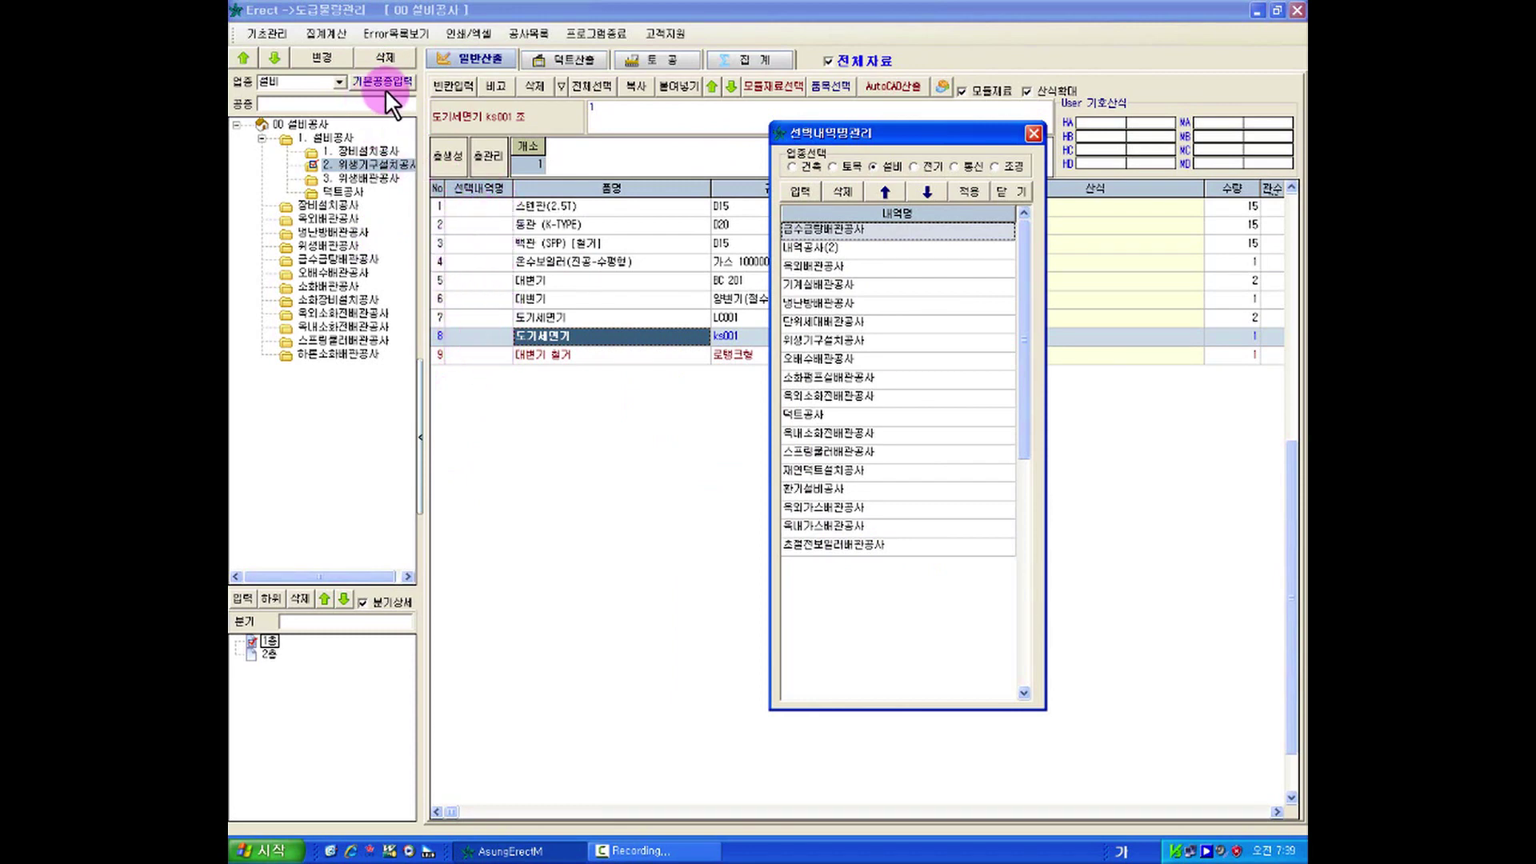
click(1009, 191)
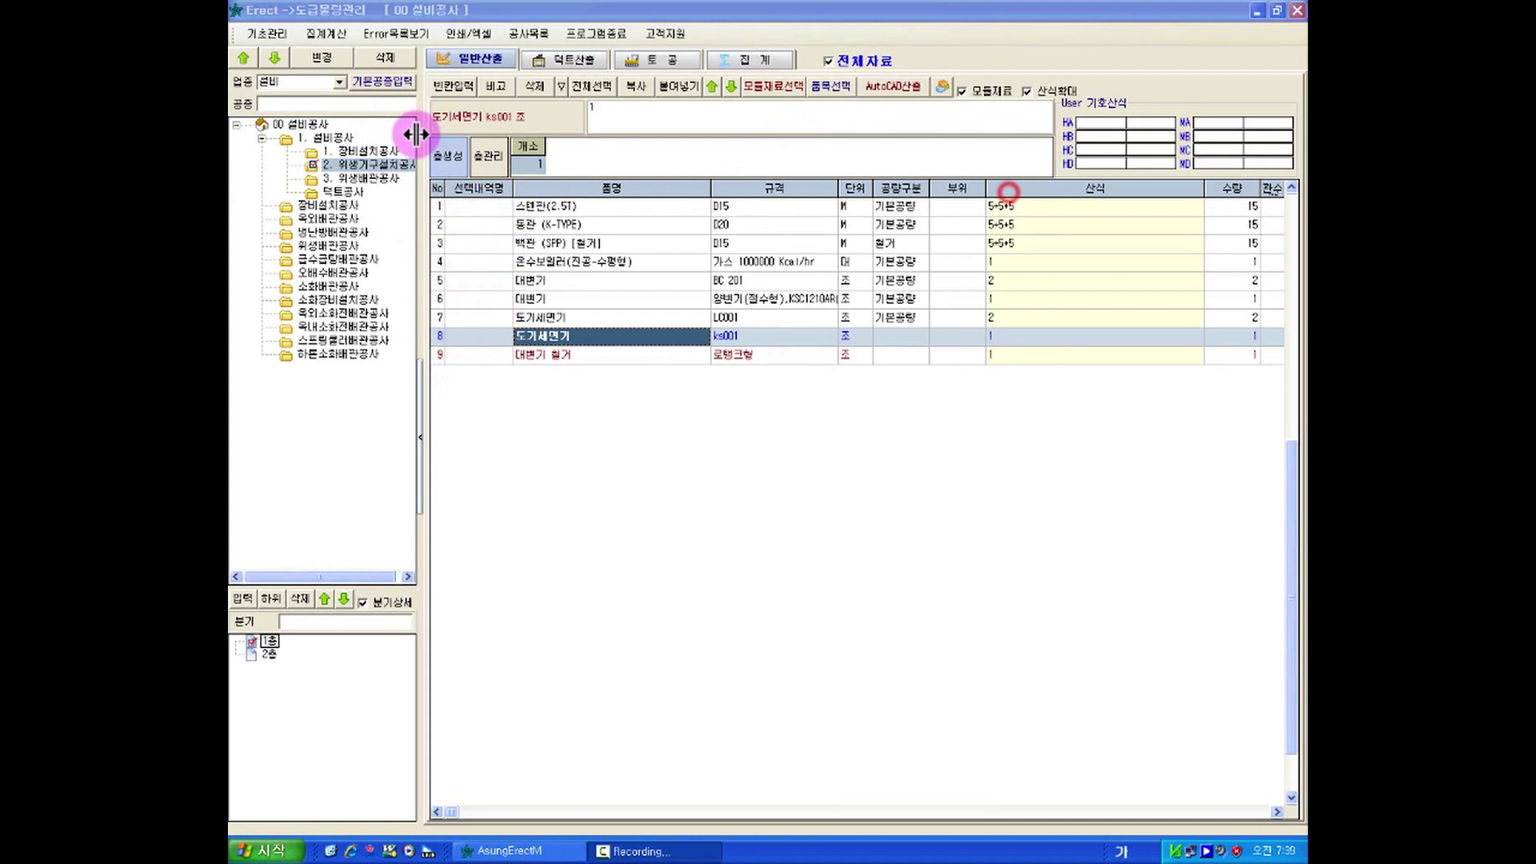
Compare the 설비 work types in 기본공종관리 with the 내역명관리 list of the 온수보일러 row, closing each dialog after viewing.
click(386, 83)
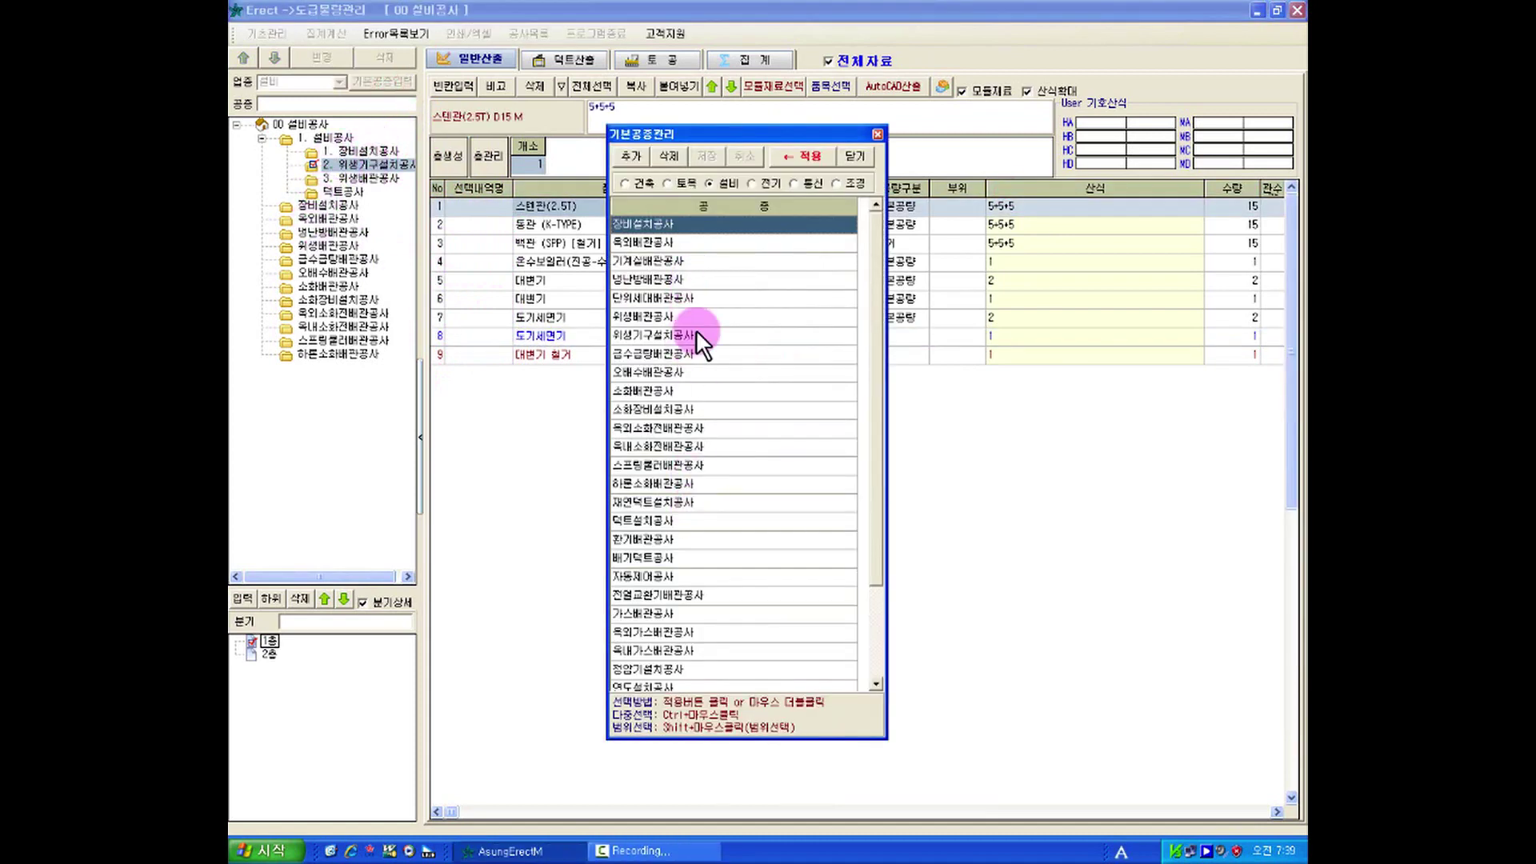
click(853, 155)
click(664, 264)
right_click(662, 267)
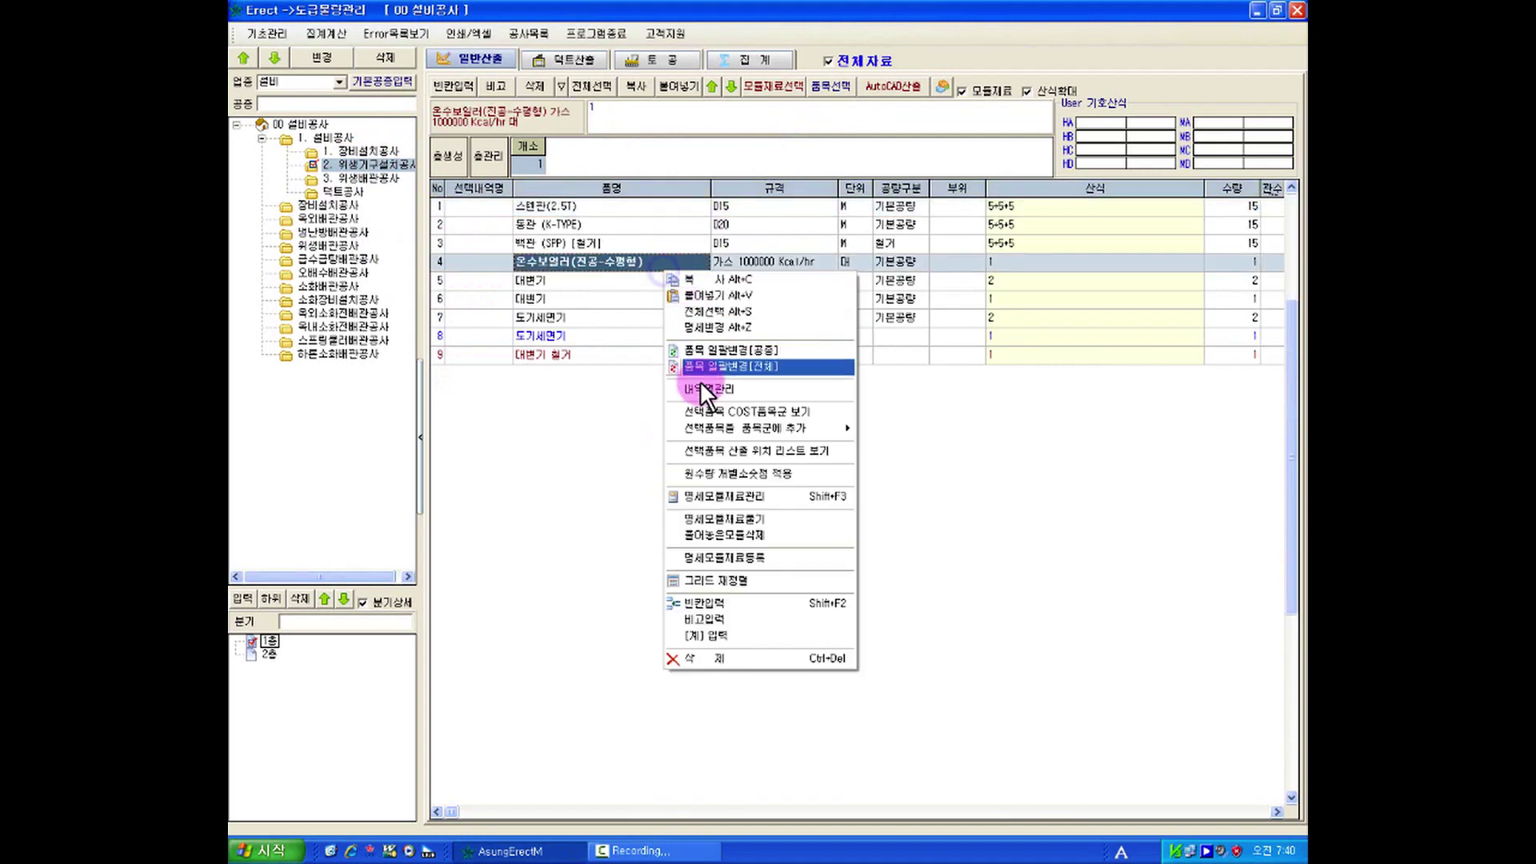
click(699, 384)
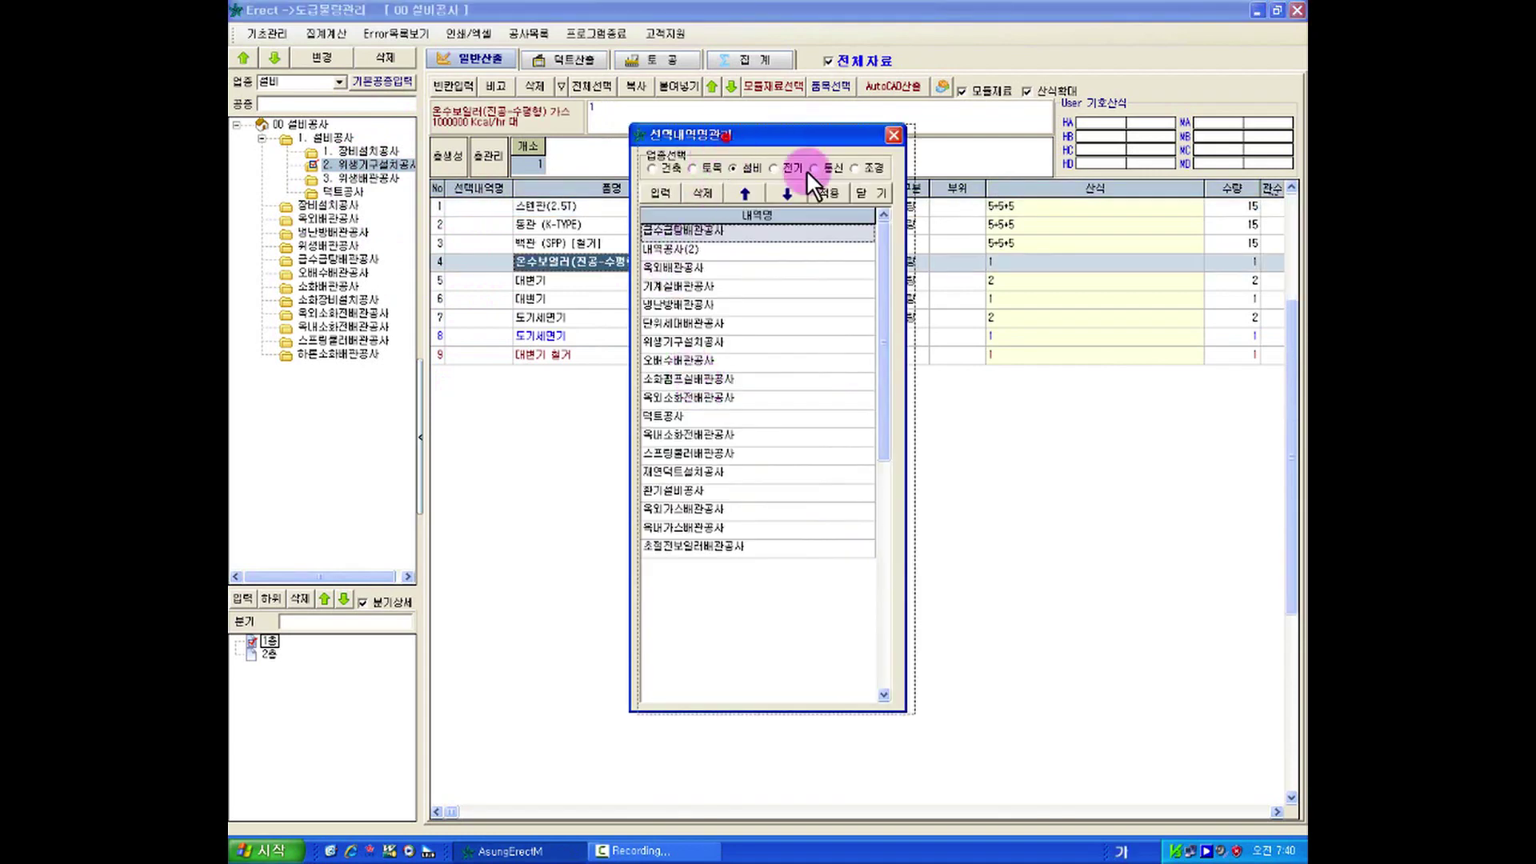
drag(720, 134, 942, 217)
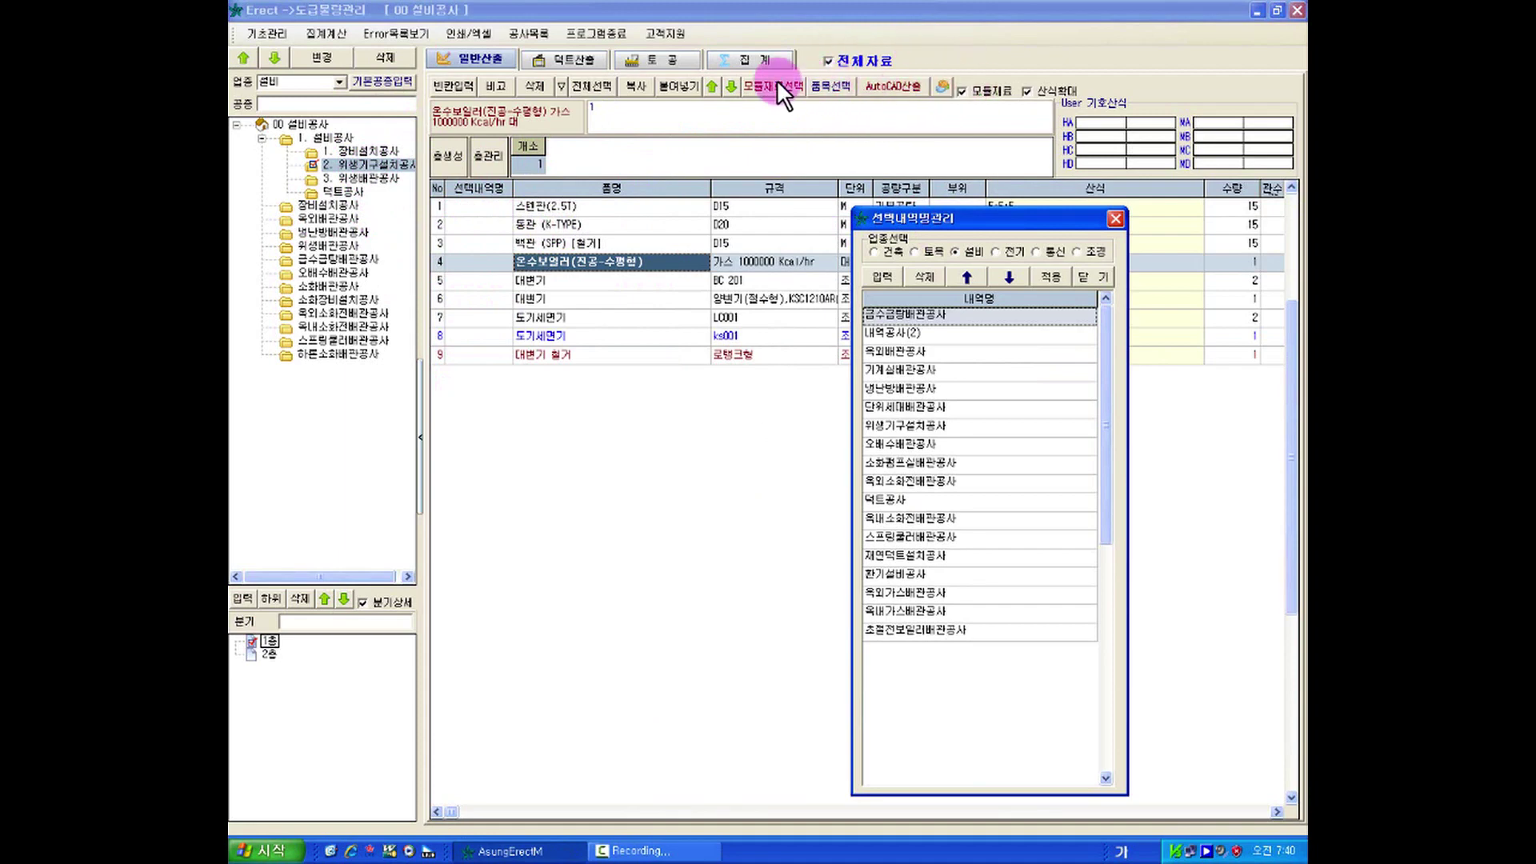
click(1086, 276)
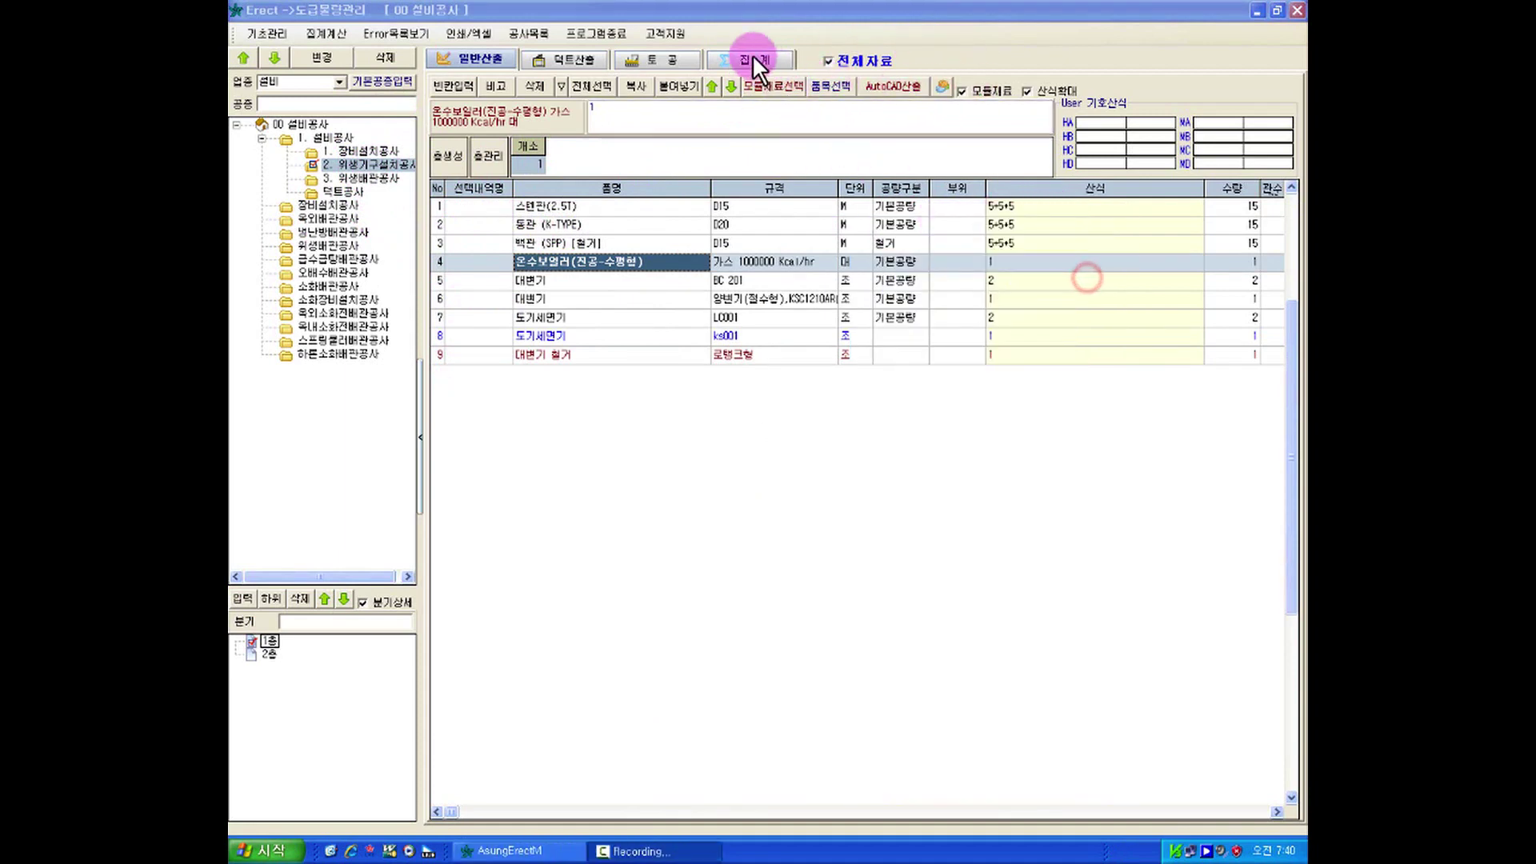
Show the 집계 summary, view its 자료전송 dialog beside the work type tree, and close the dialog.
click(751, 56)
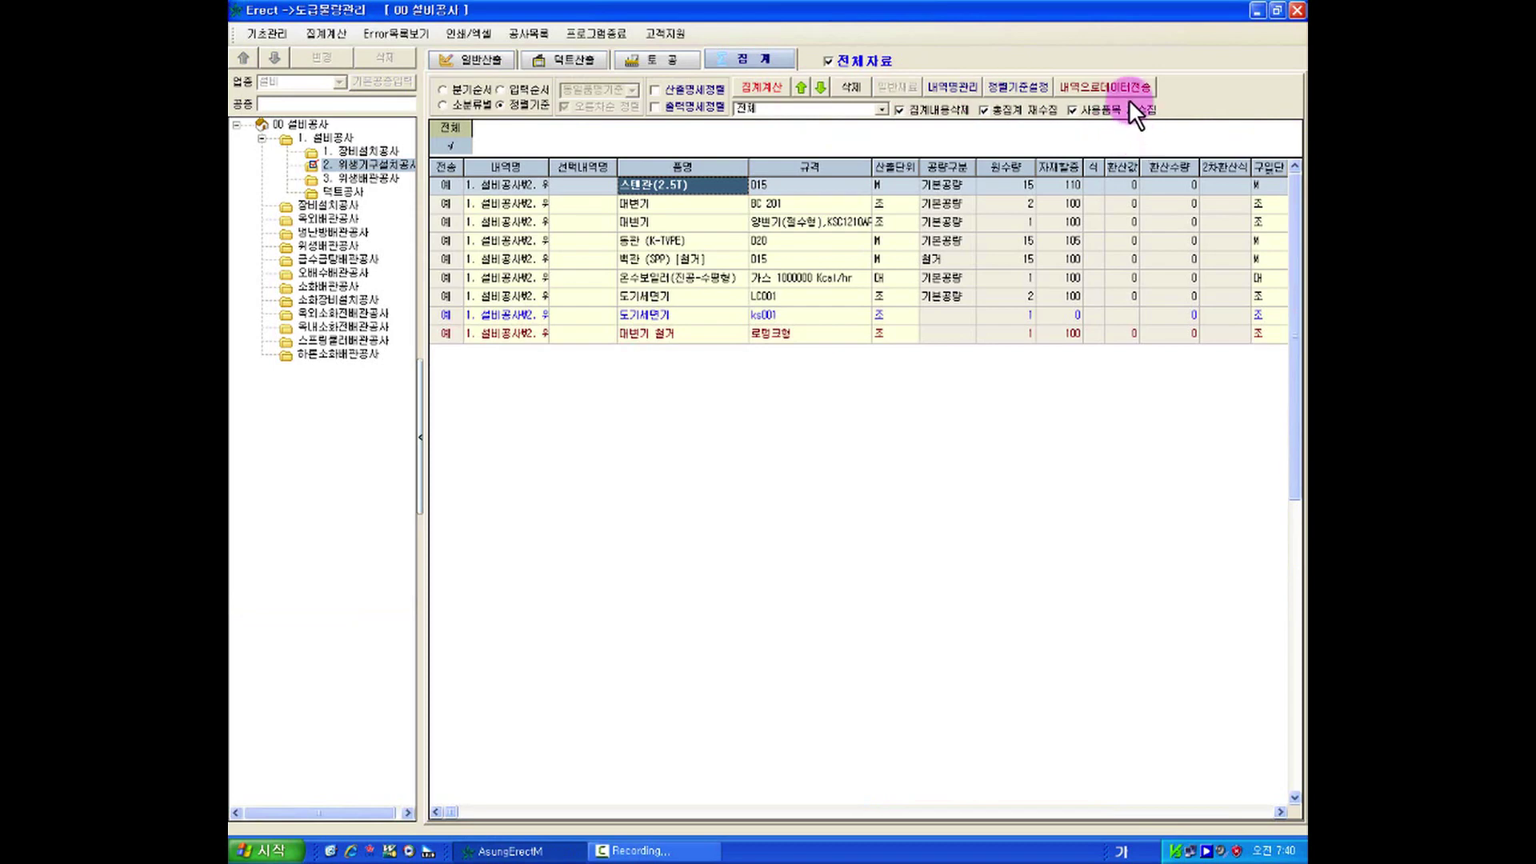
click(1126, 90)
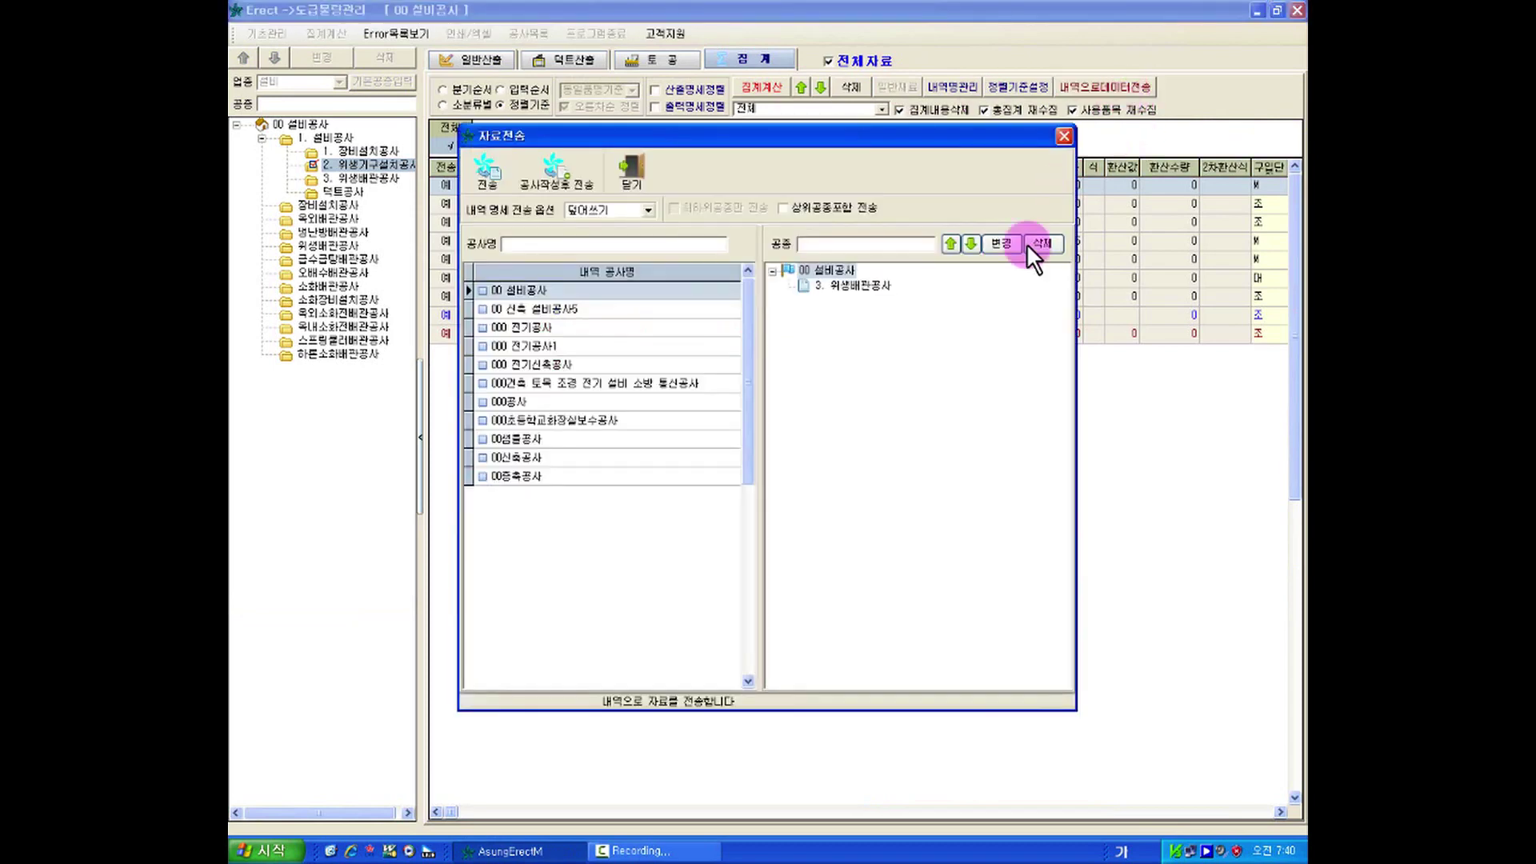
drag(611, 144, 822, 154)
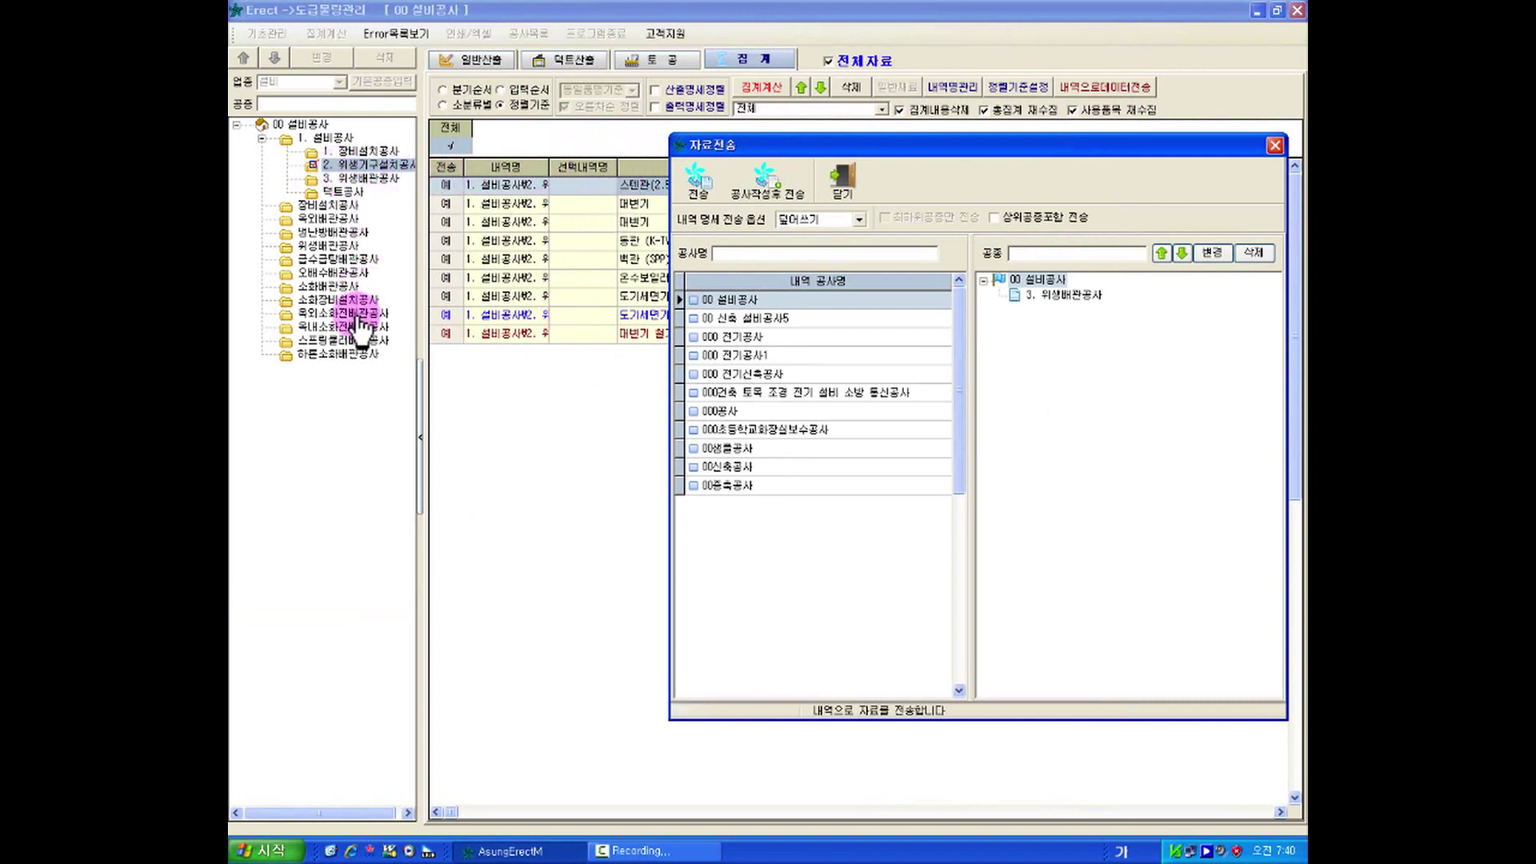
click(824, 173)
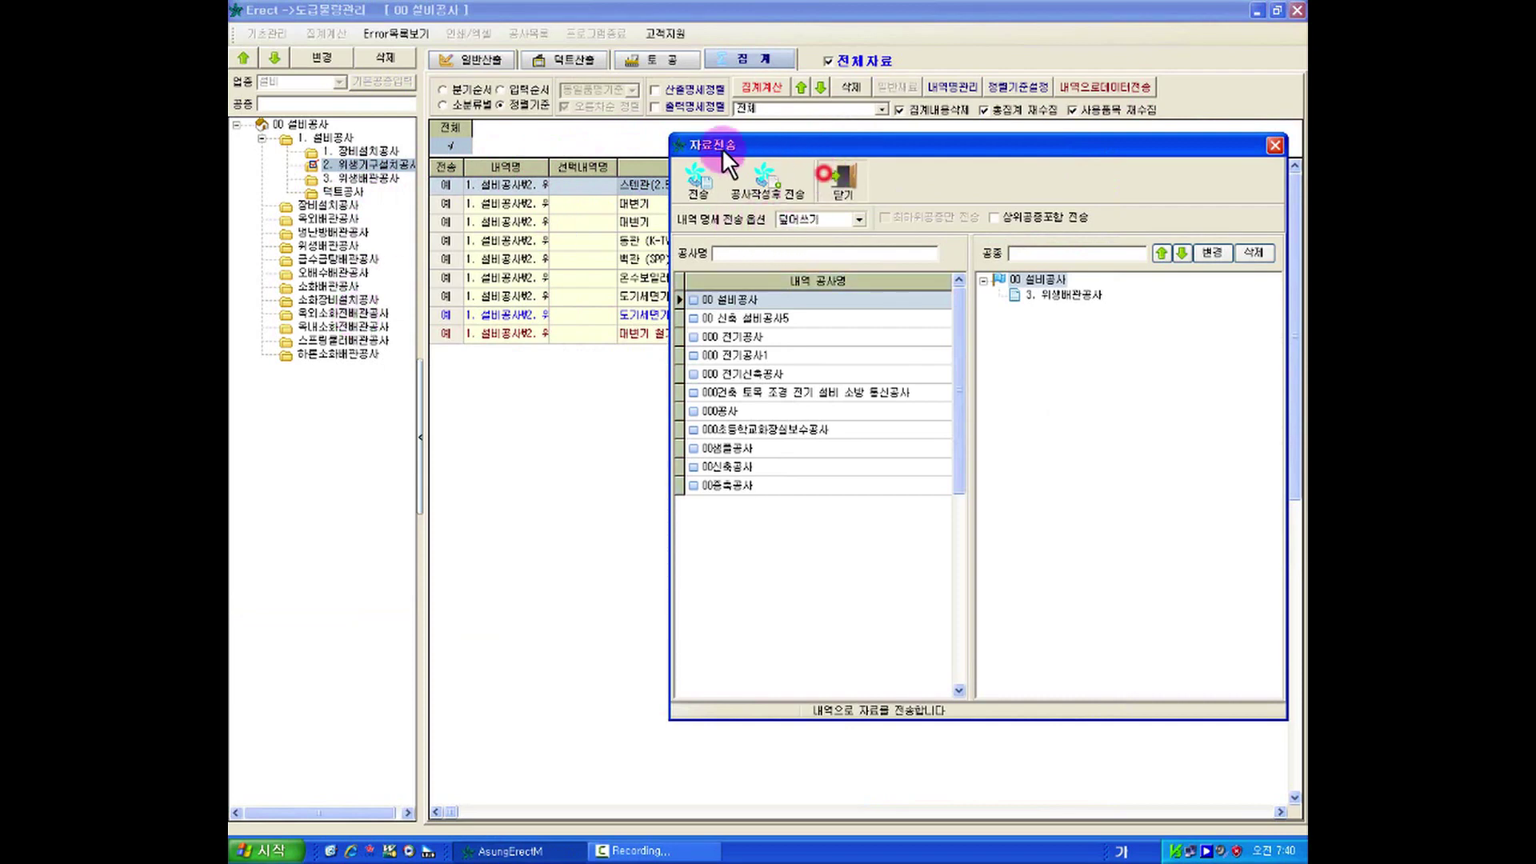
Return to the 일반산출 takeoff and review the 내역명관리 list for the 온수보일러 row, closing it after viewing.
click(488, 58)
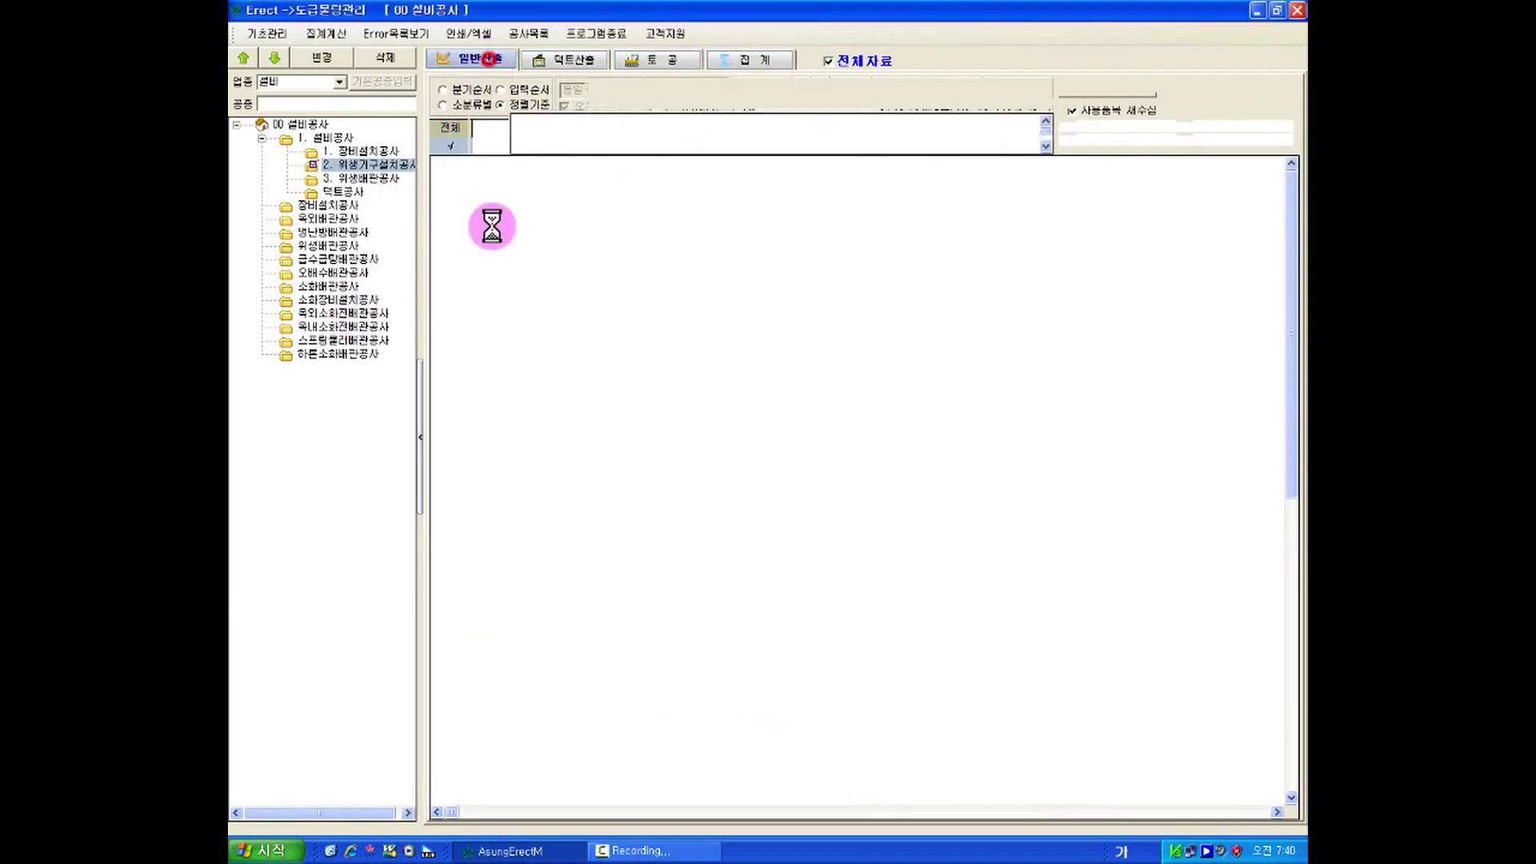
click(583, 262)
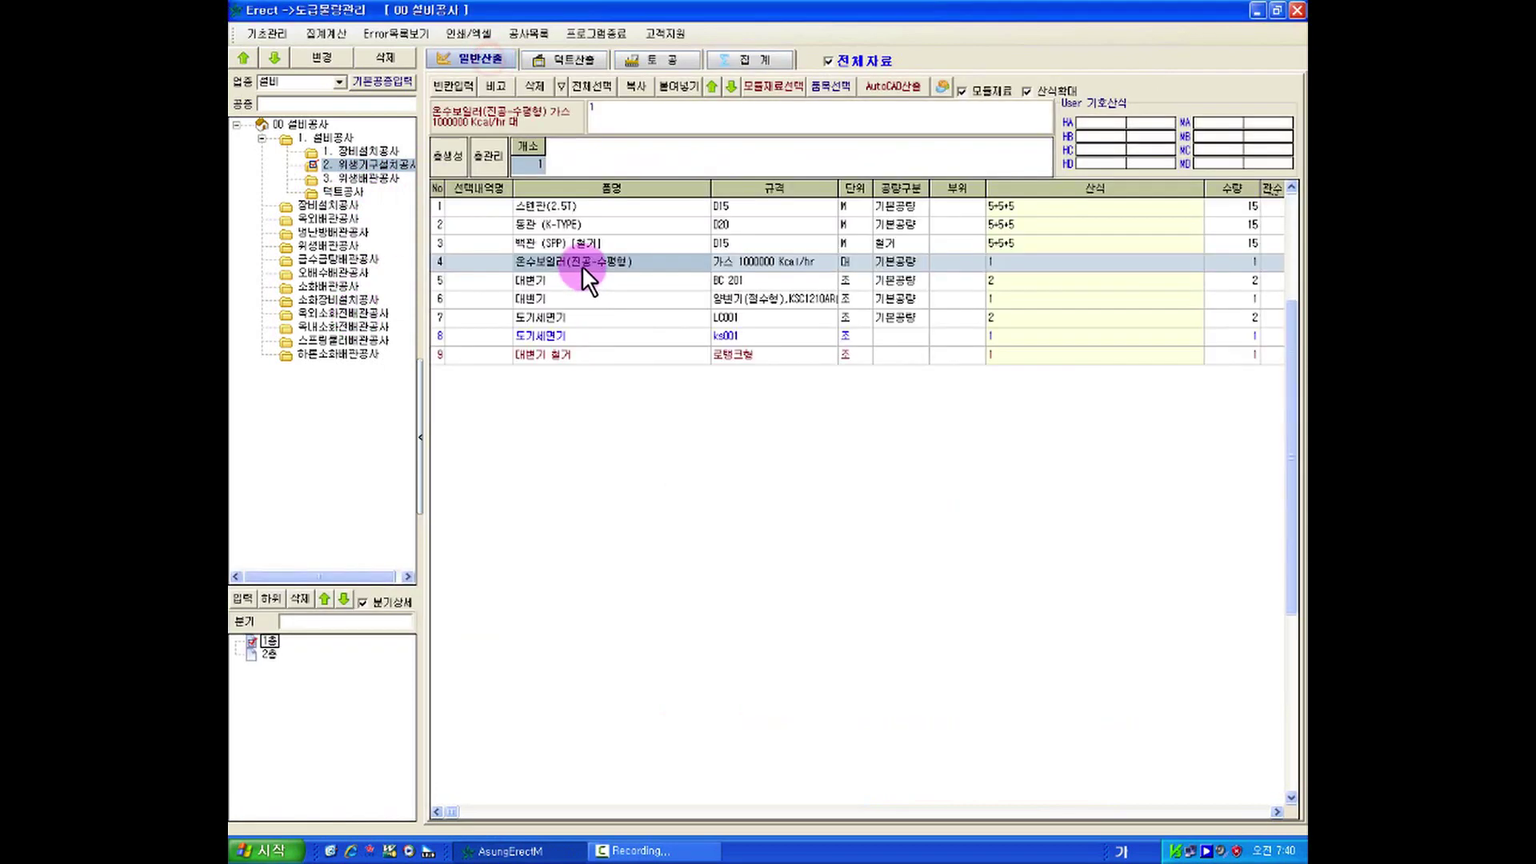
click(491, 261)
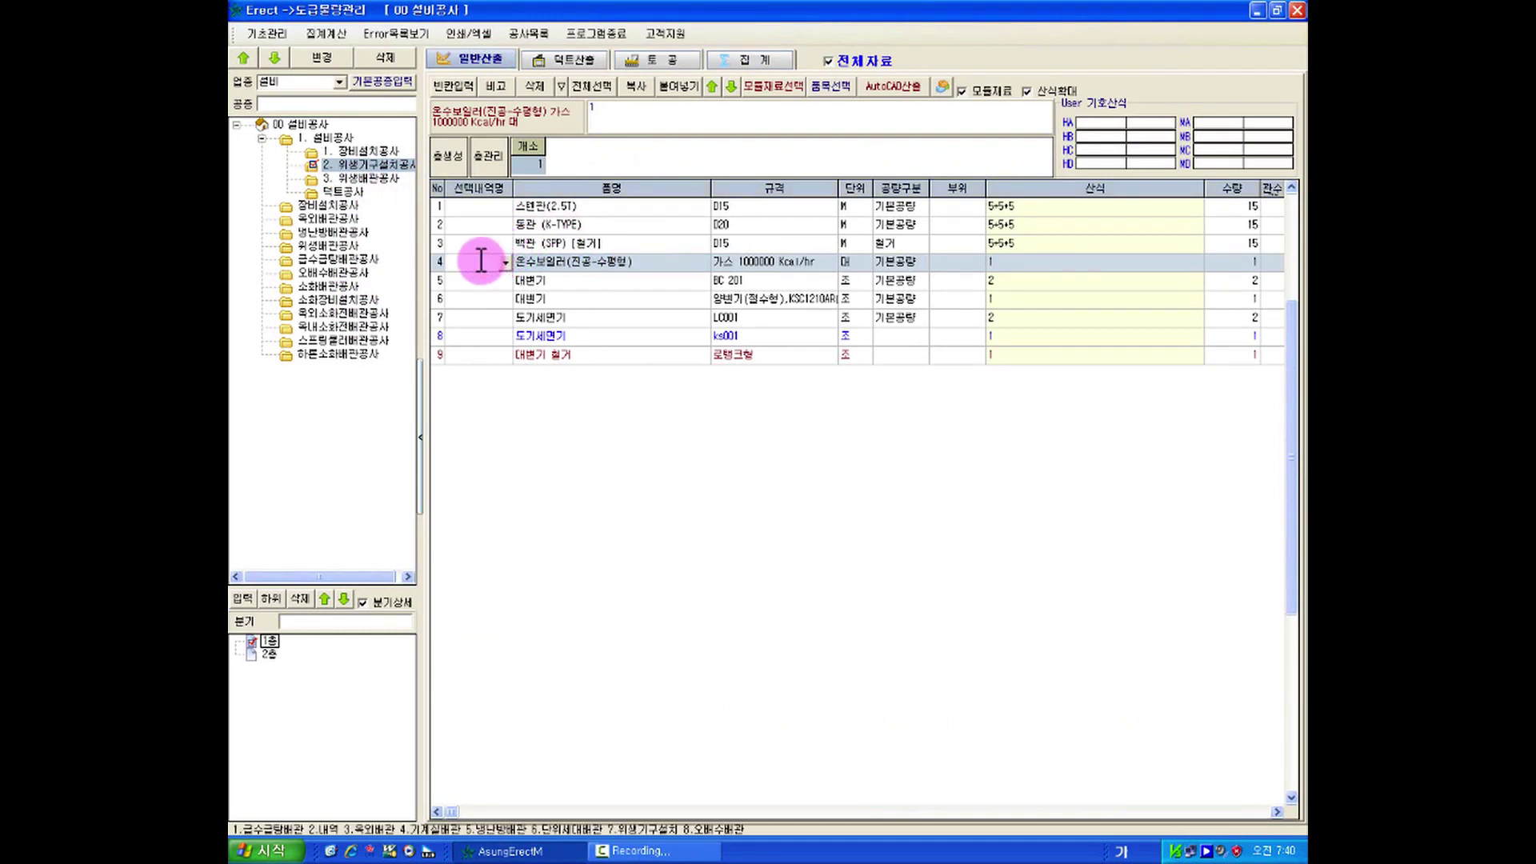
click(569, 258)
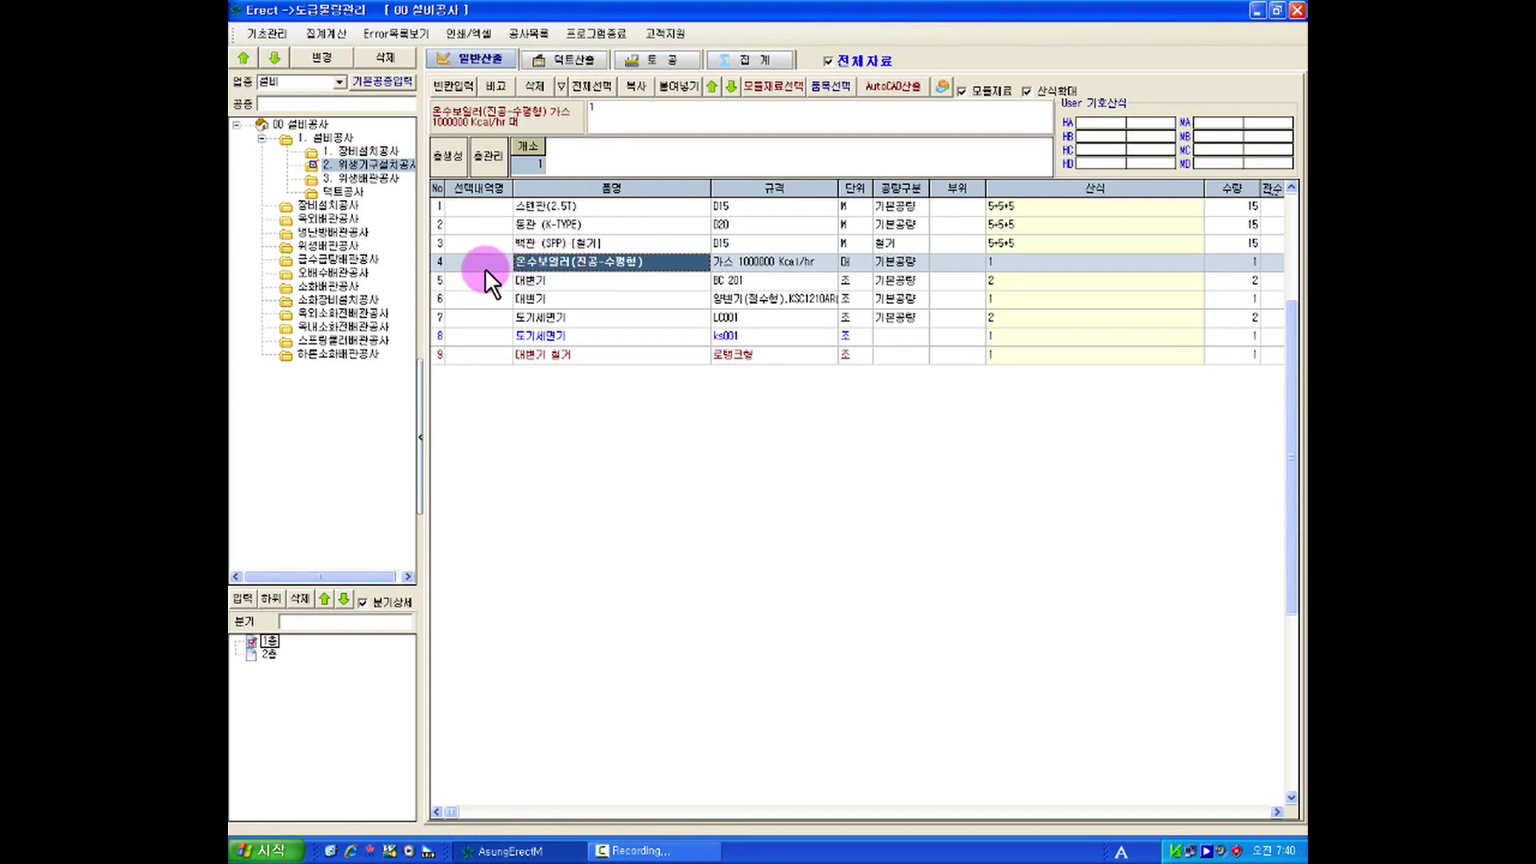
right_click(631, 256)
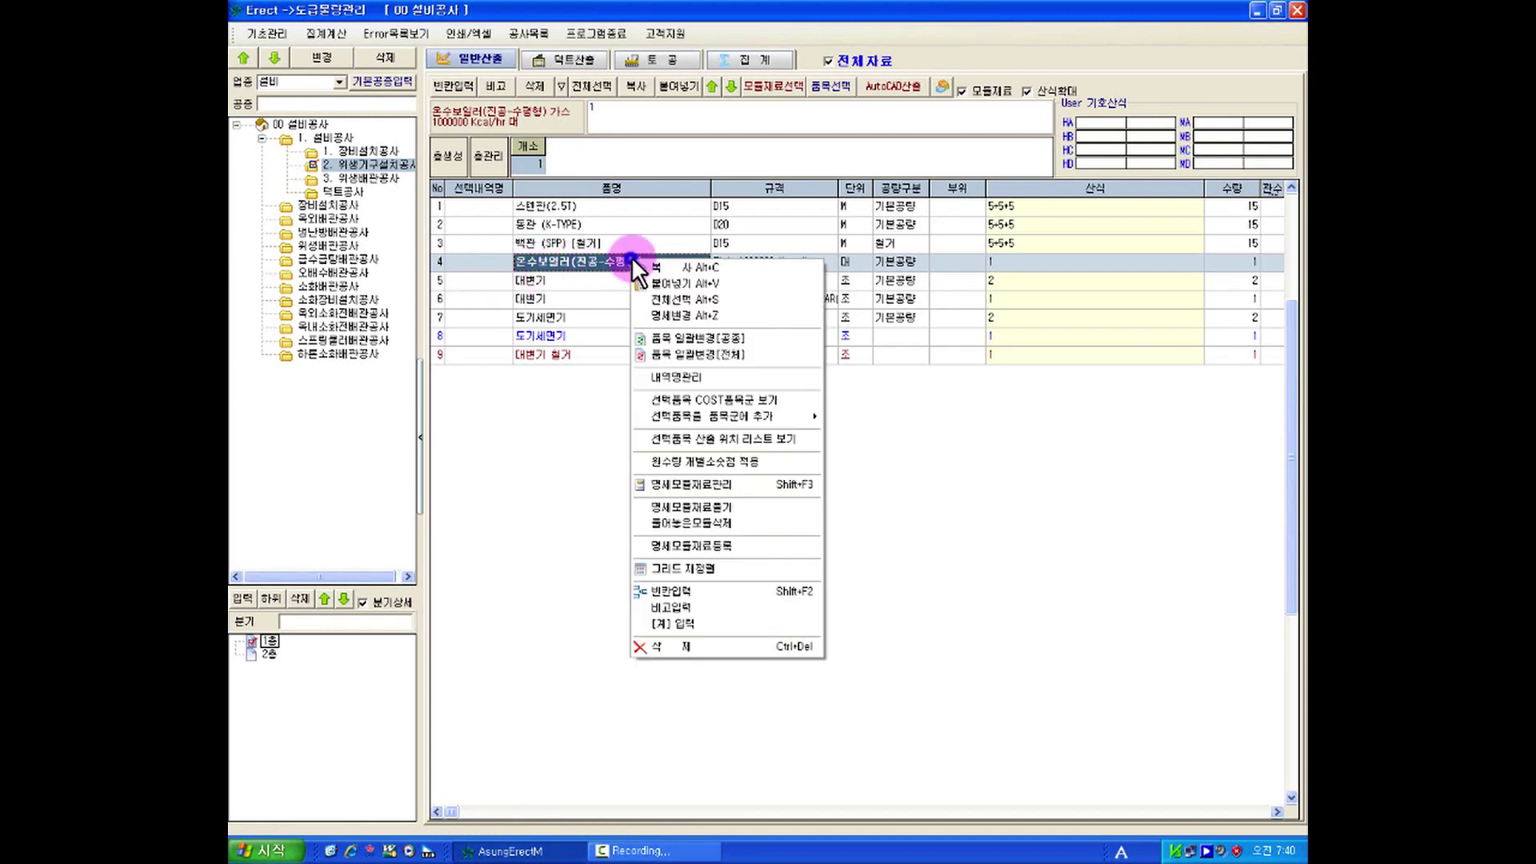
click(688, 376)
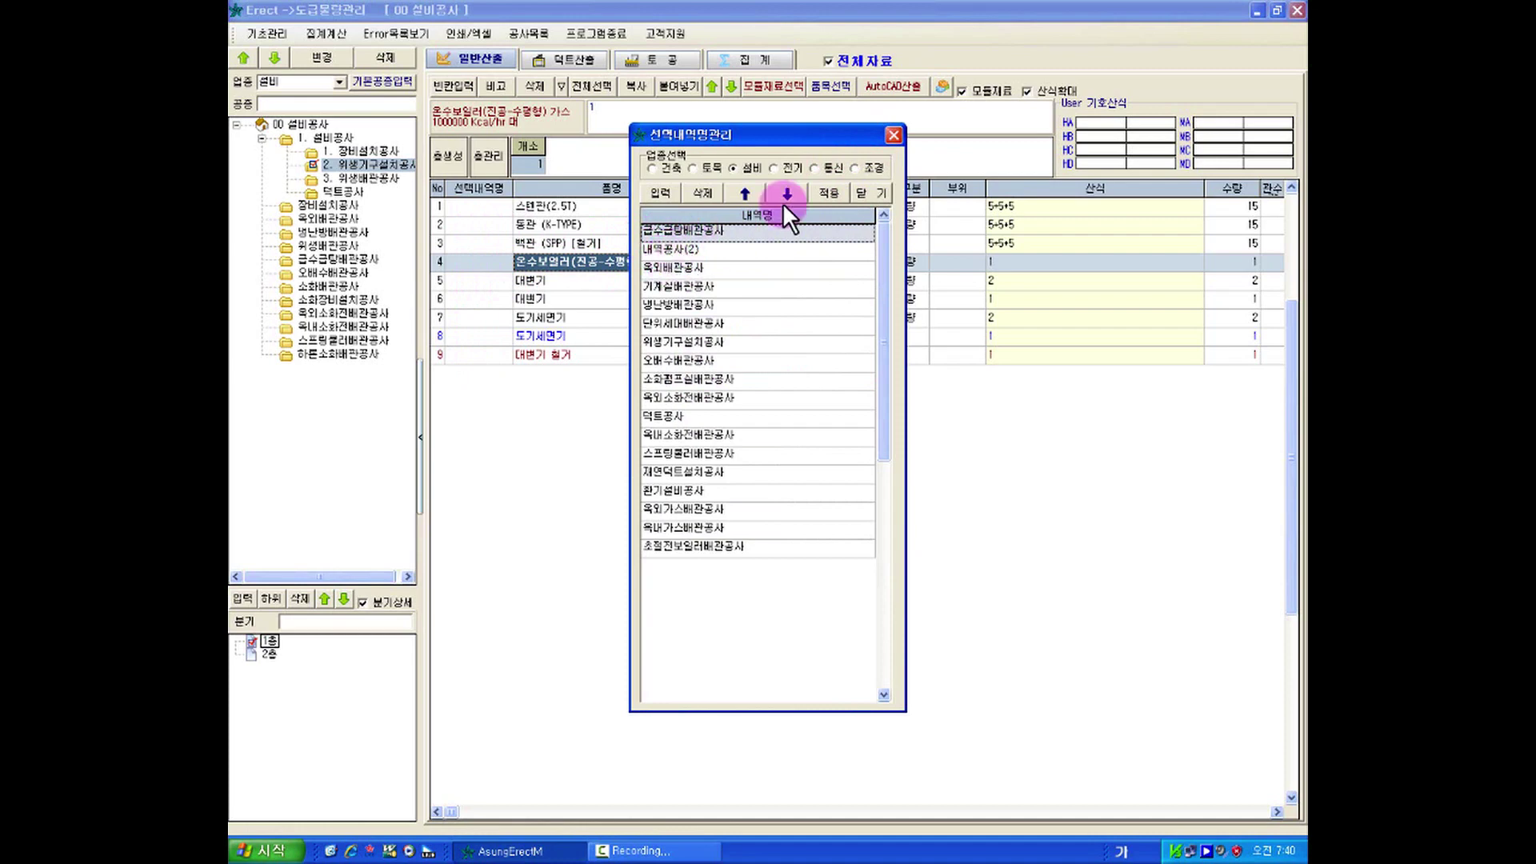
click(894, 134)
Assign 기계실배관공사 as the 선택내역명 of the 온수보일러 row and widen that column to fit the name.
click(497, 256)
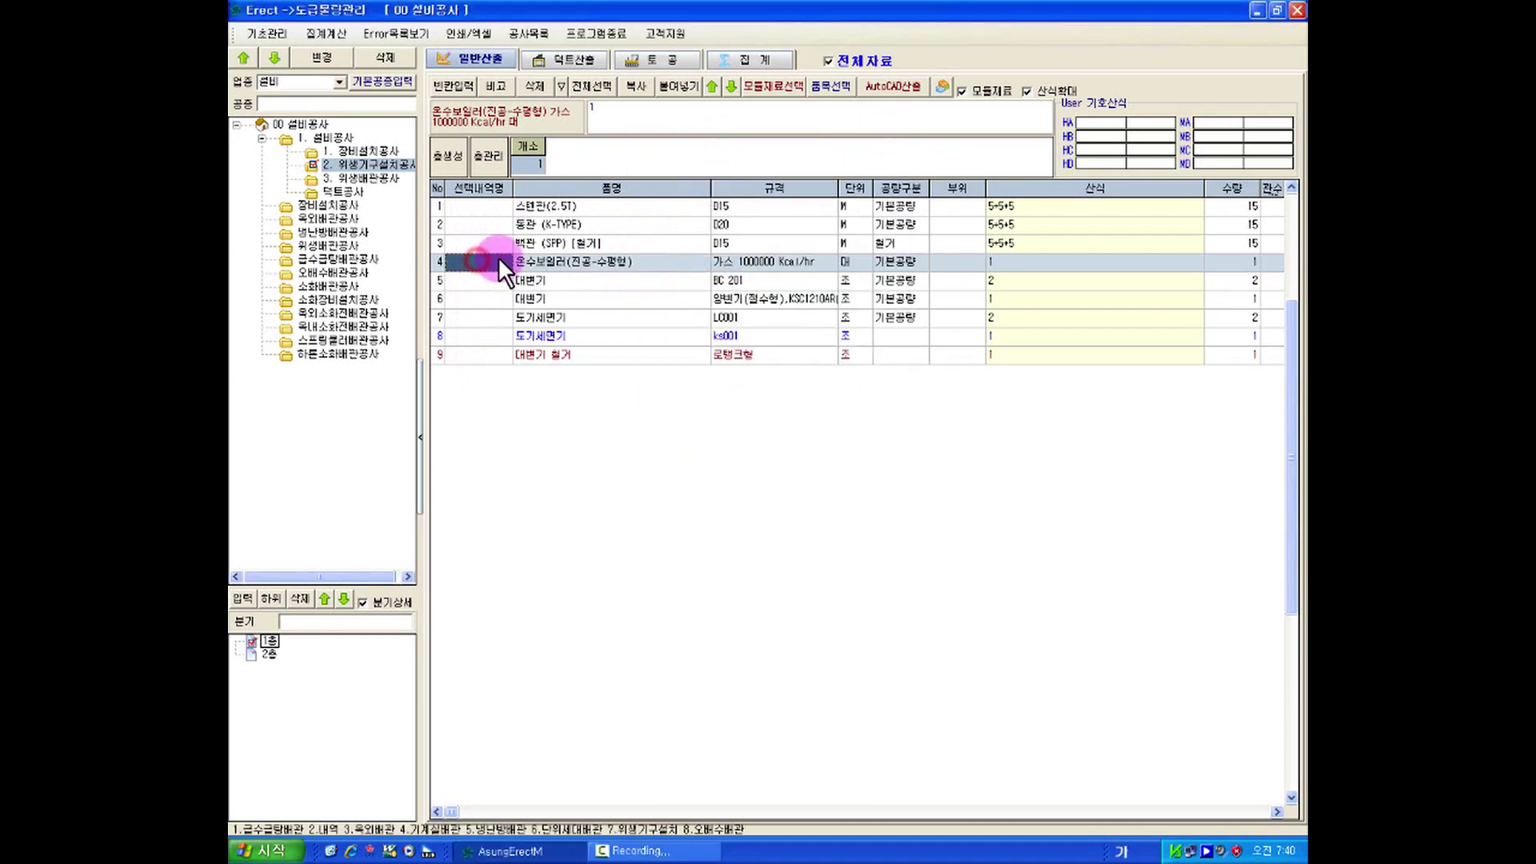
click(506, 263)
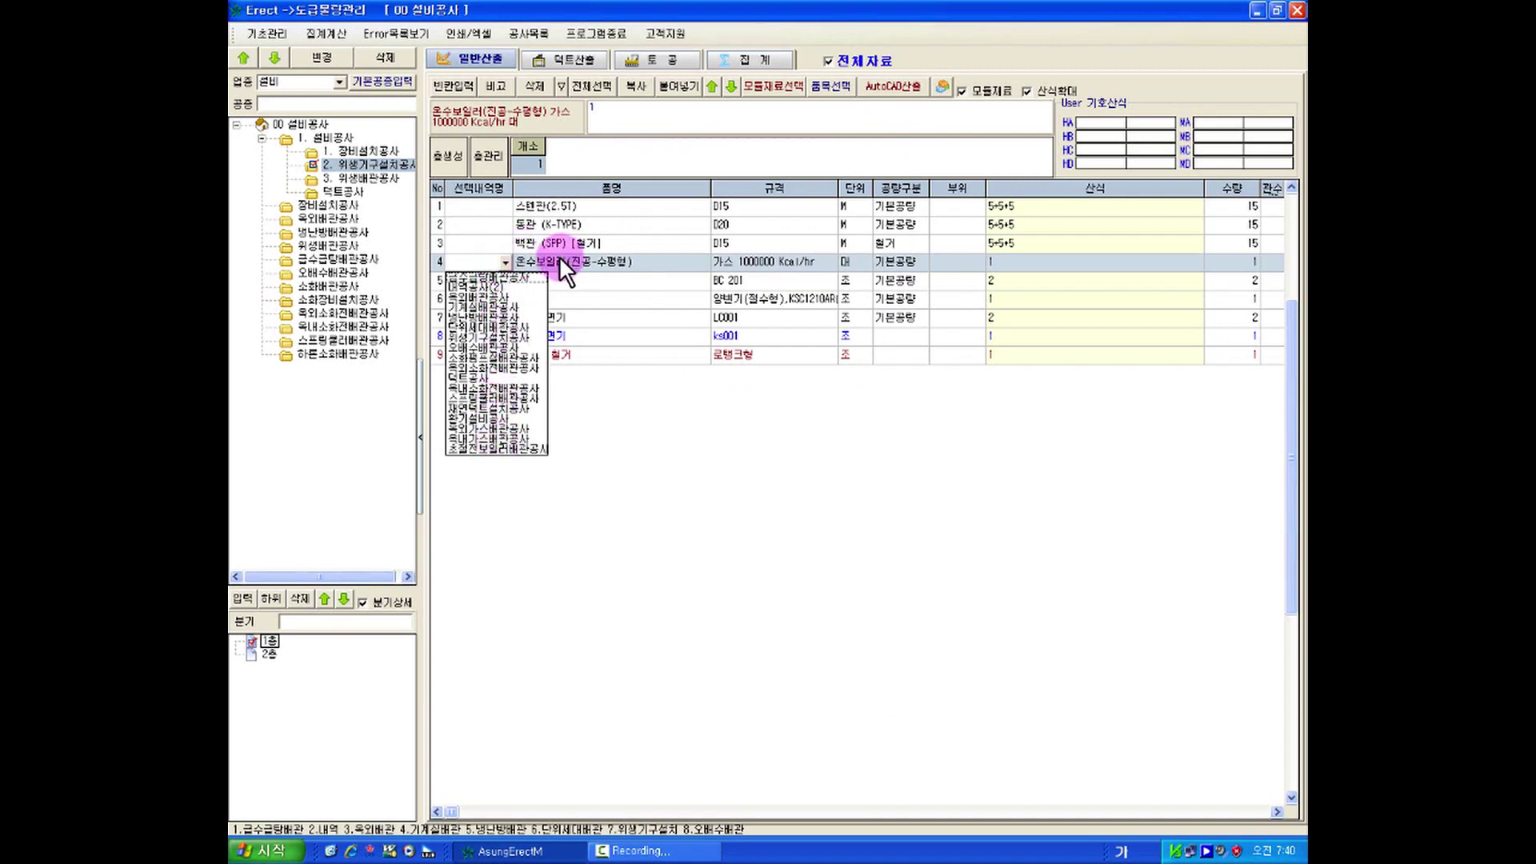
click(472, 306)
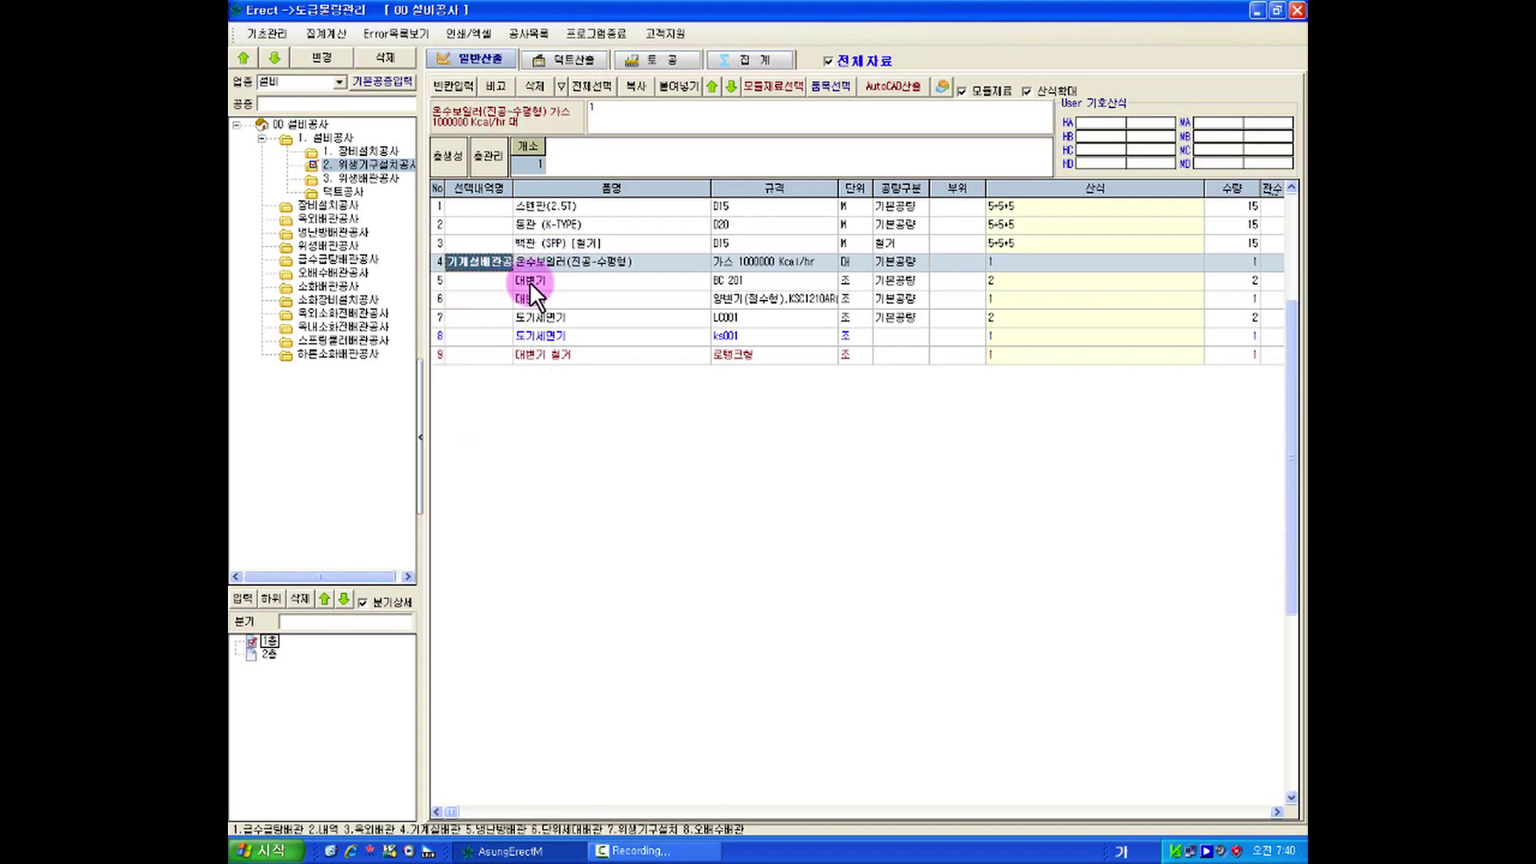
click(559, 283)
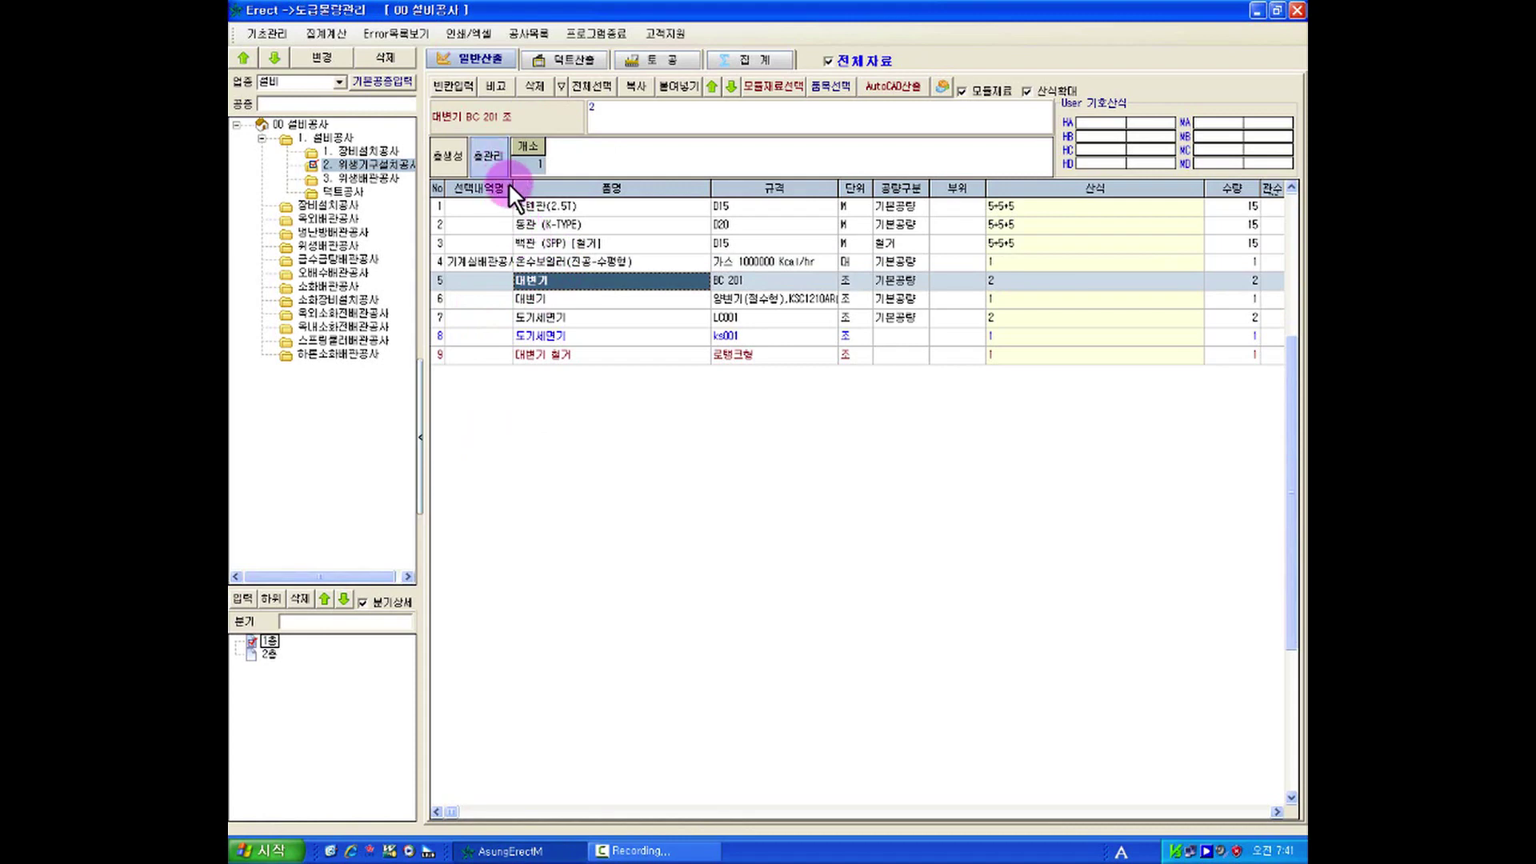
drag(512, 184, 546, 184)
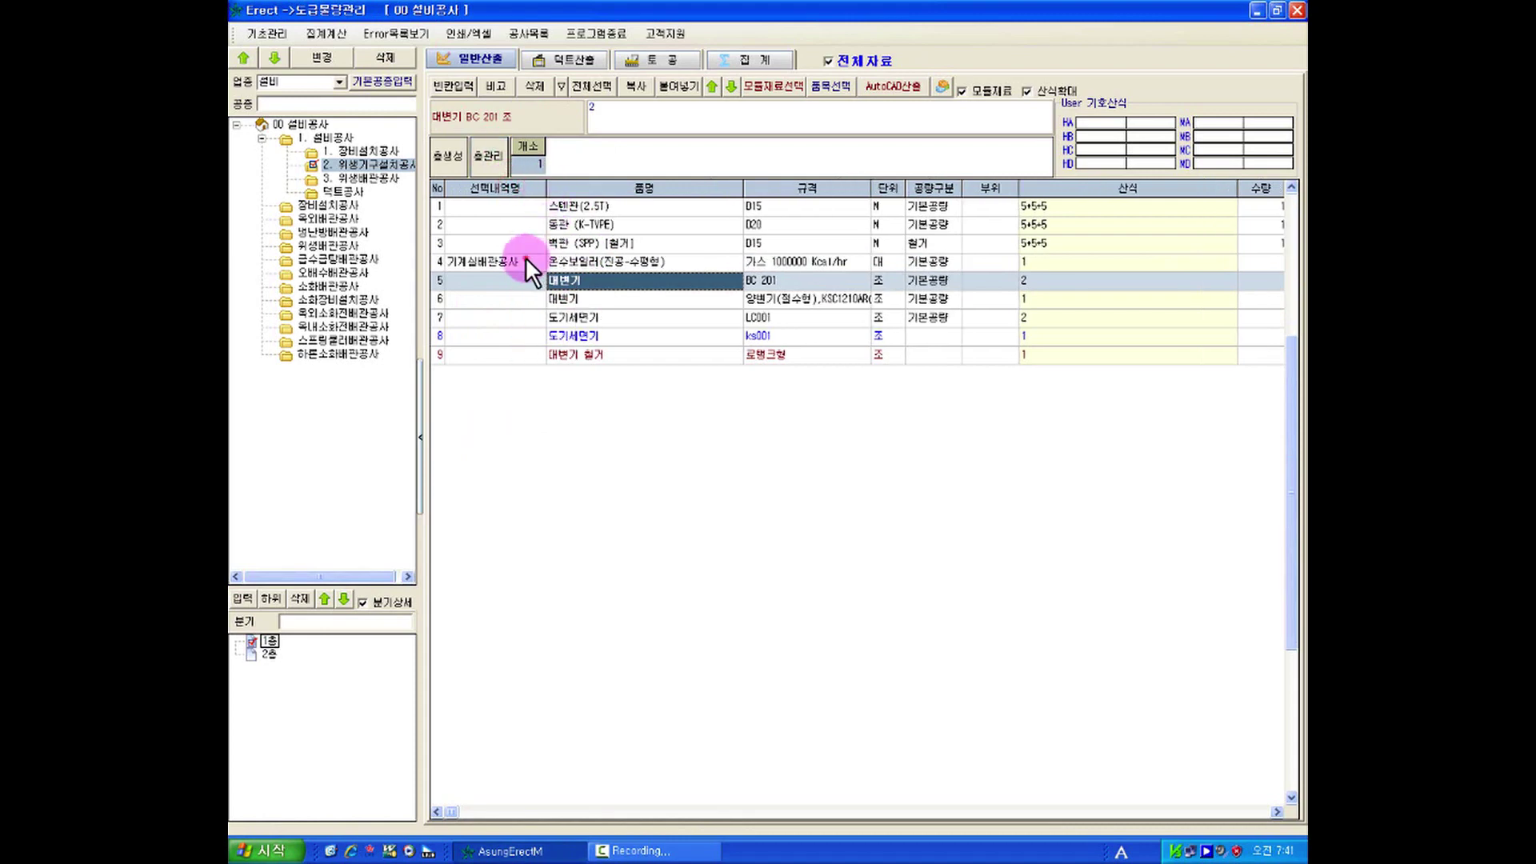
Compare the 내역명관리 list with the 선택내역명 choices offered in the 온수보일러 row, keeping 기계실배관공사.
click(525, 258)
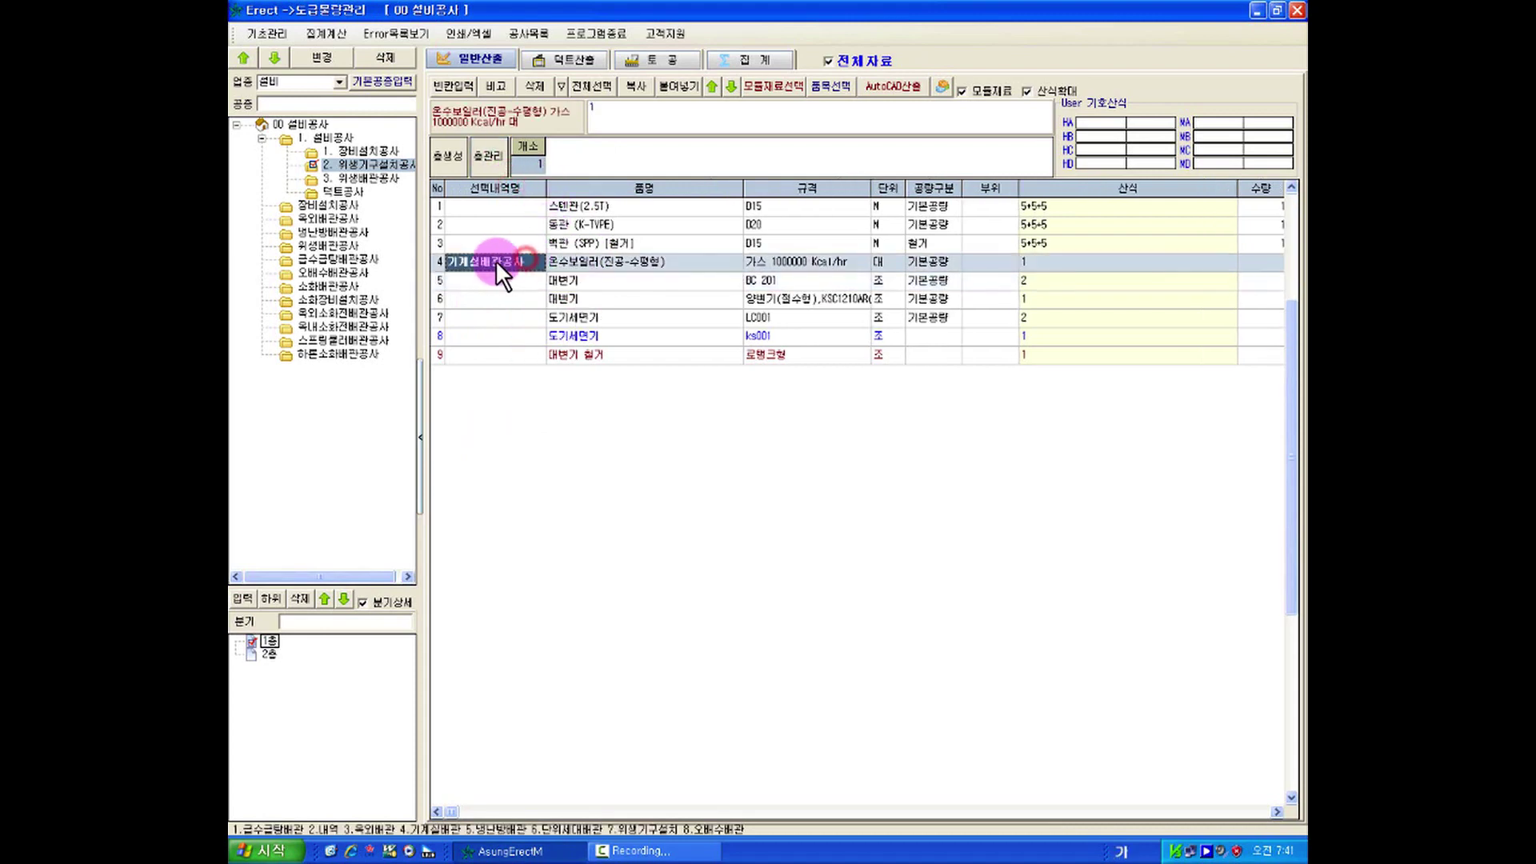
right_click(565, 259)
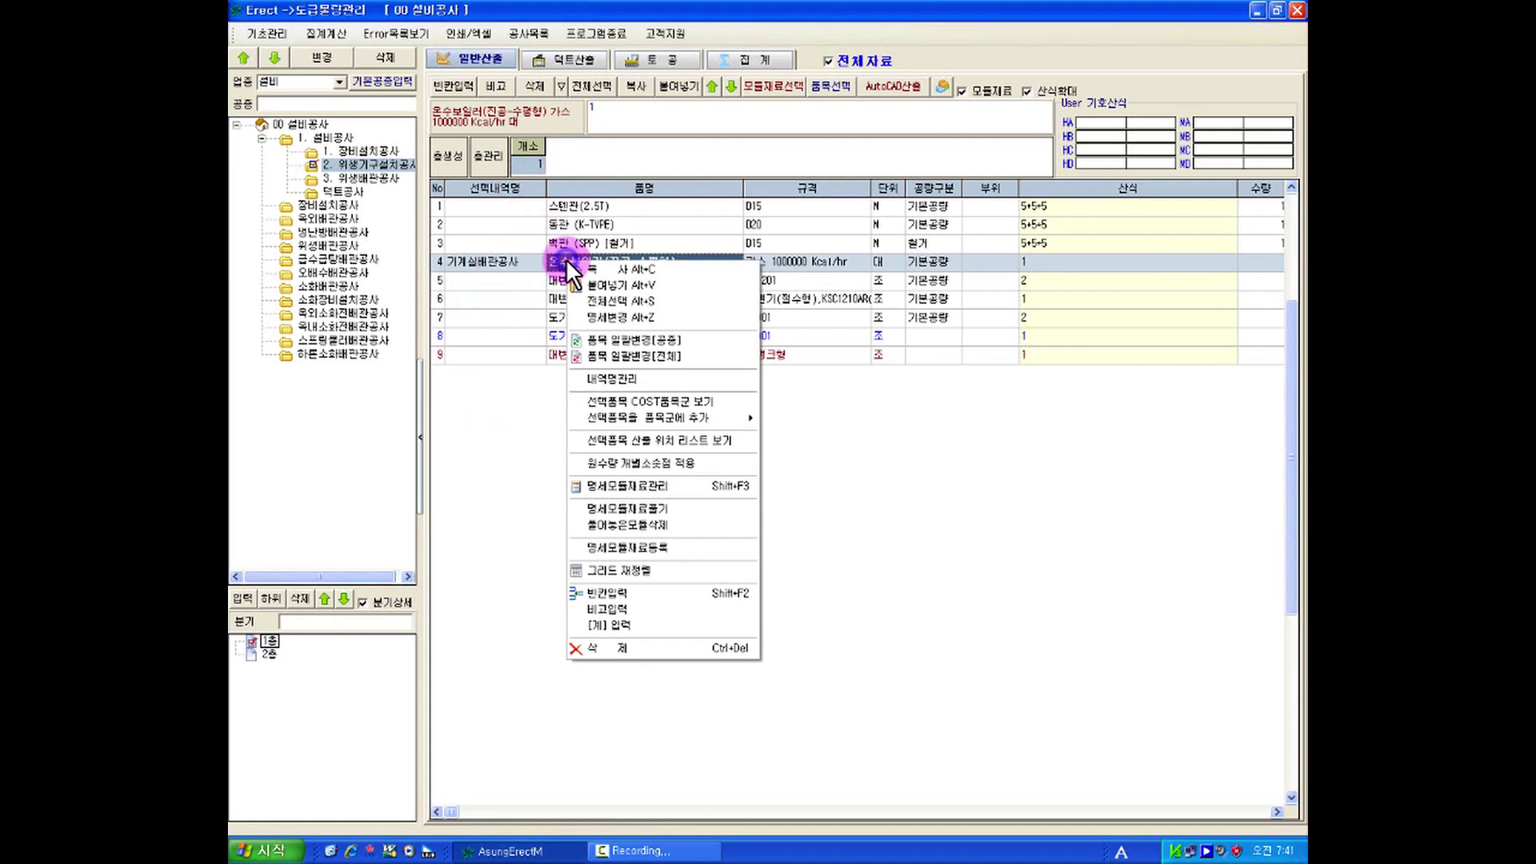
click(569, 376)
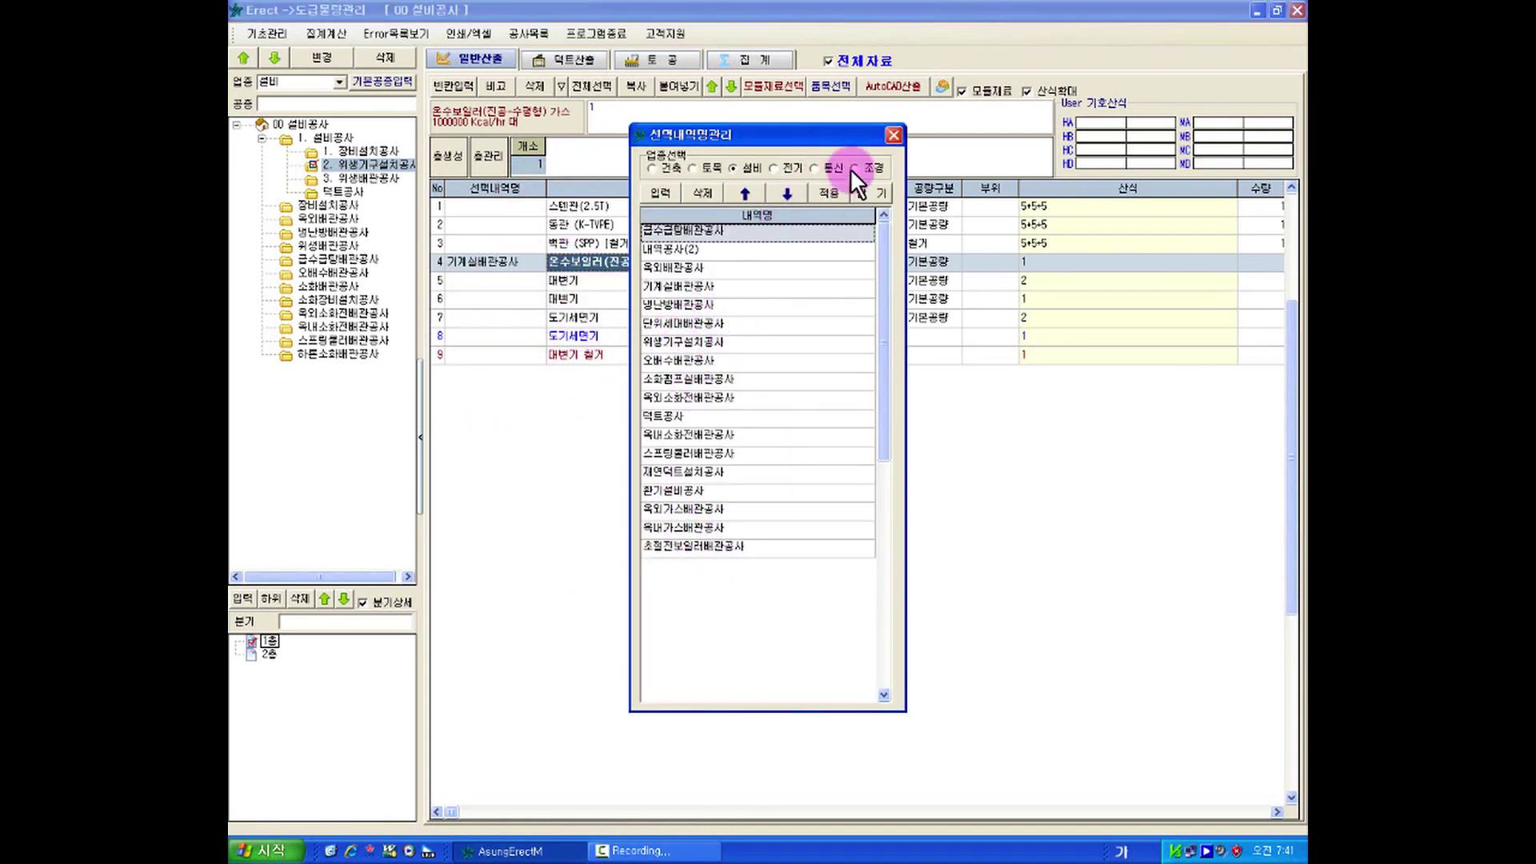
click(866, 193)
click(501, 264)
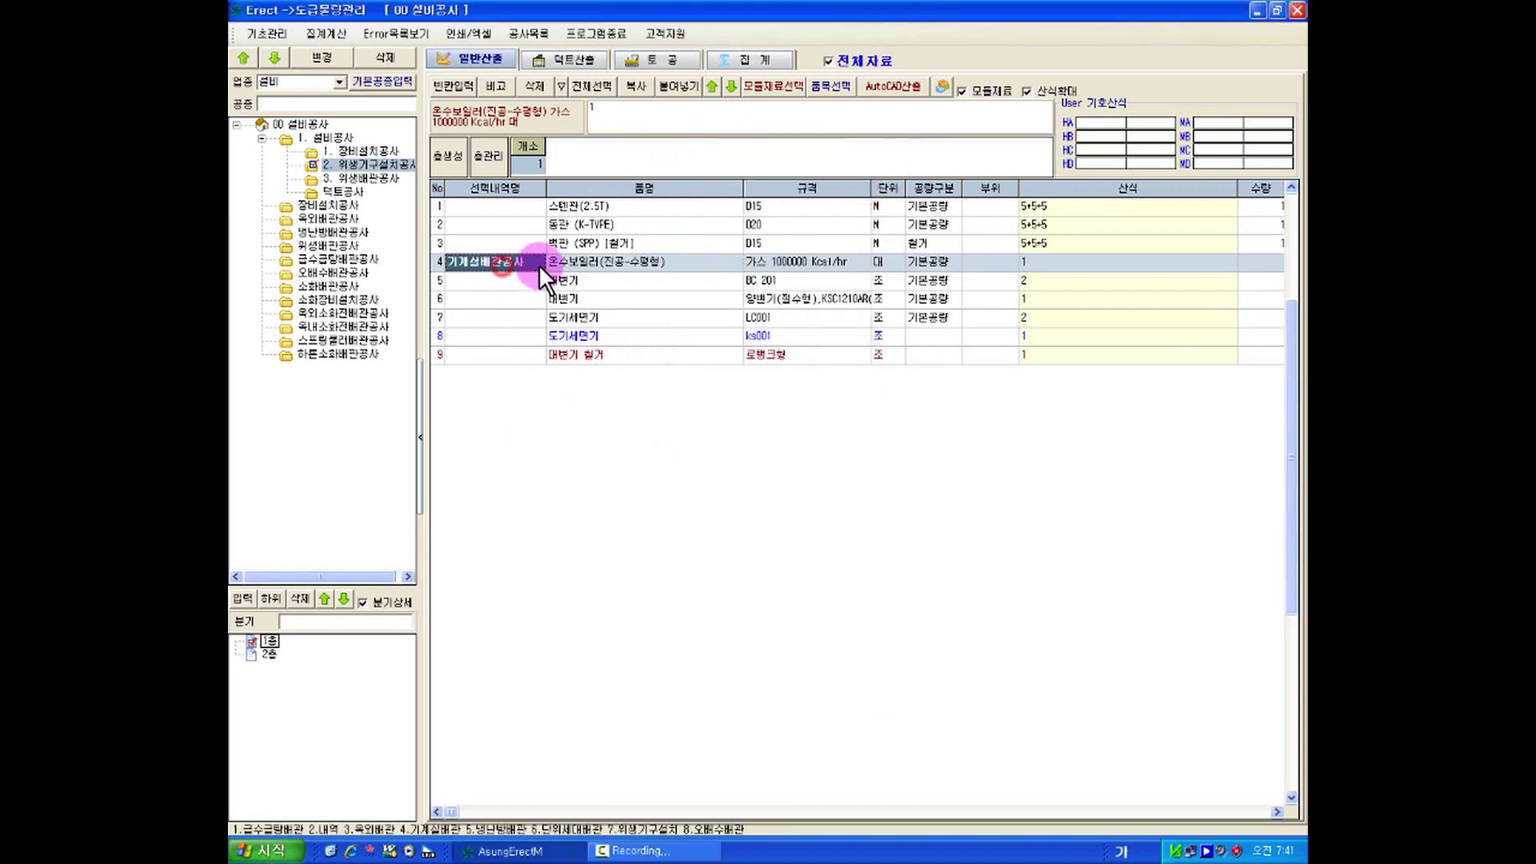
click(539, 262)
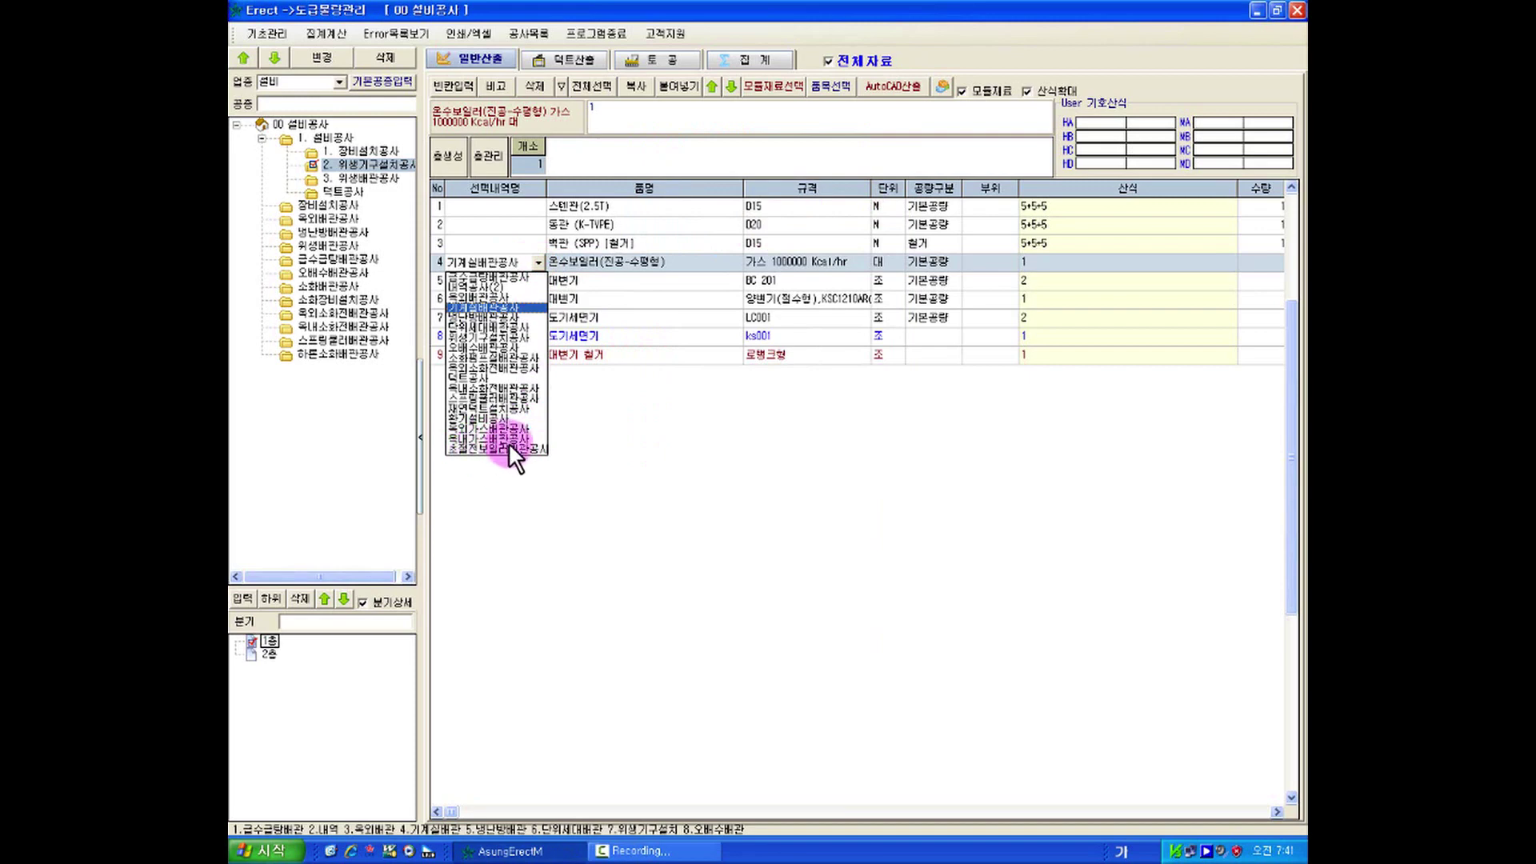
click(636, 262)
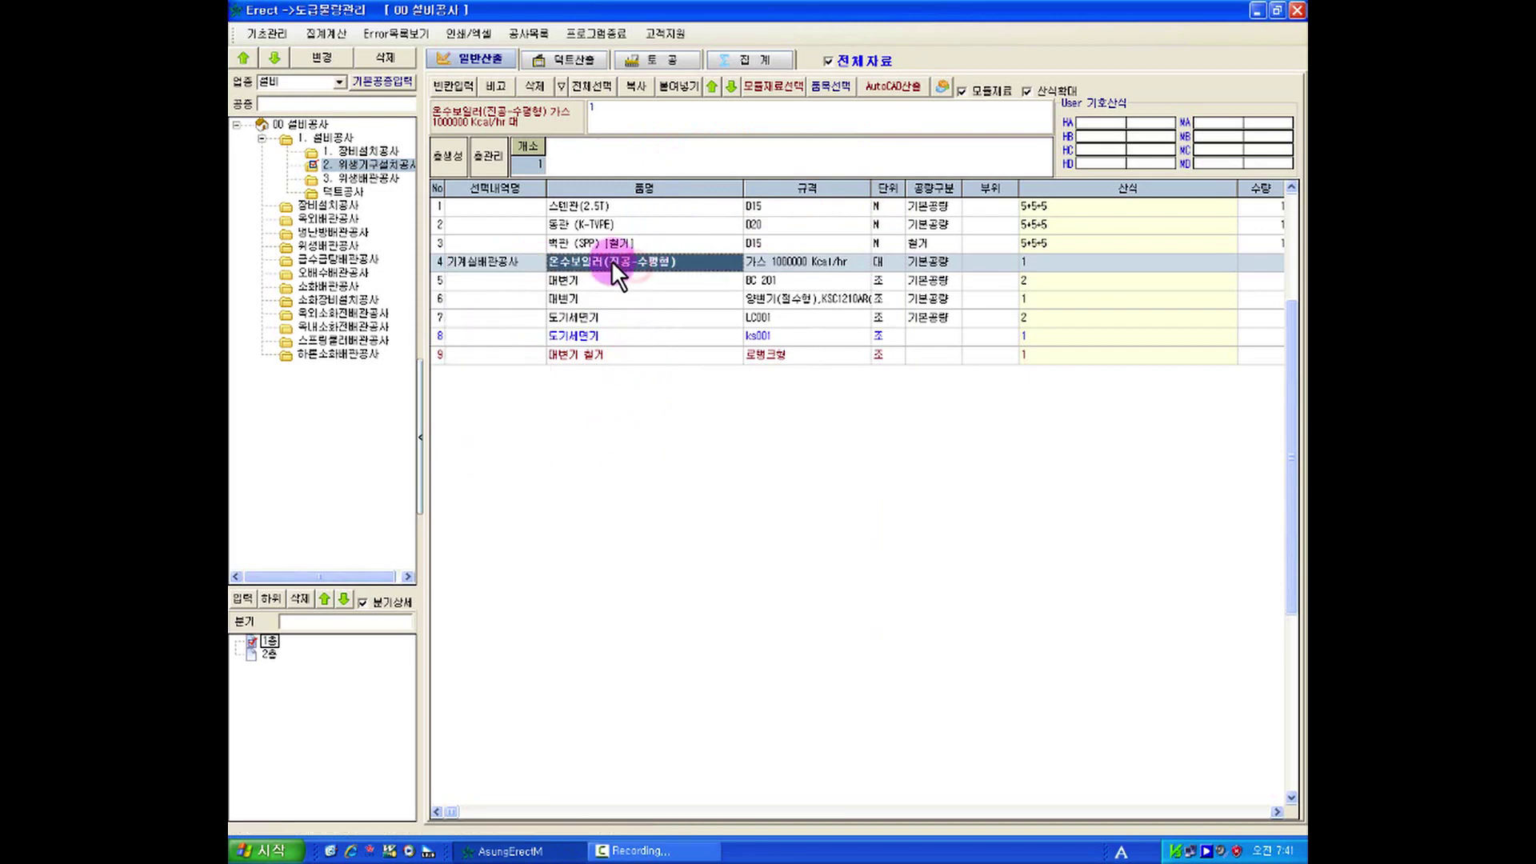
Insert a new 설비 item name below 급수급탕배관공사 in the 내역명관리 list and name it 000공종.
right_click(611, 261)
click(642, 372)
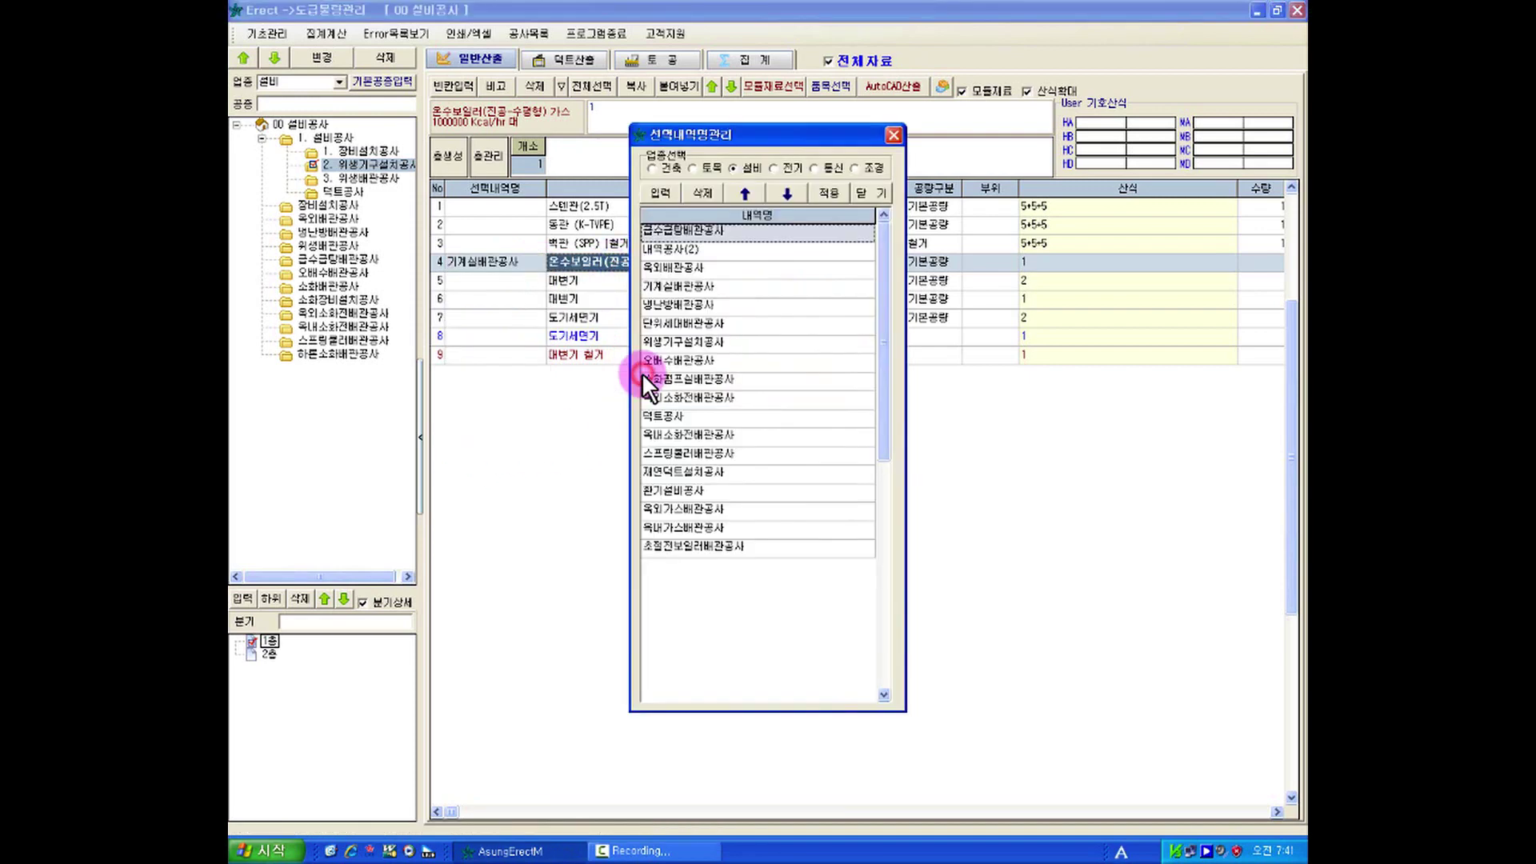
click(649, 193)
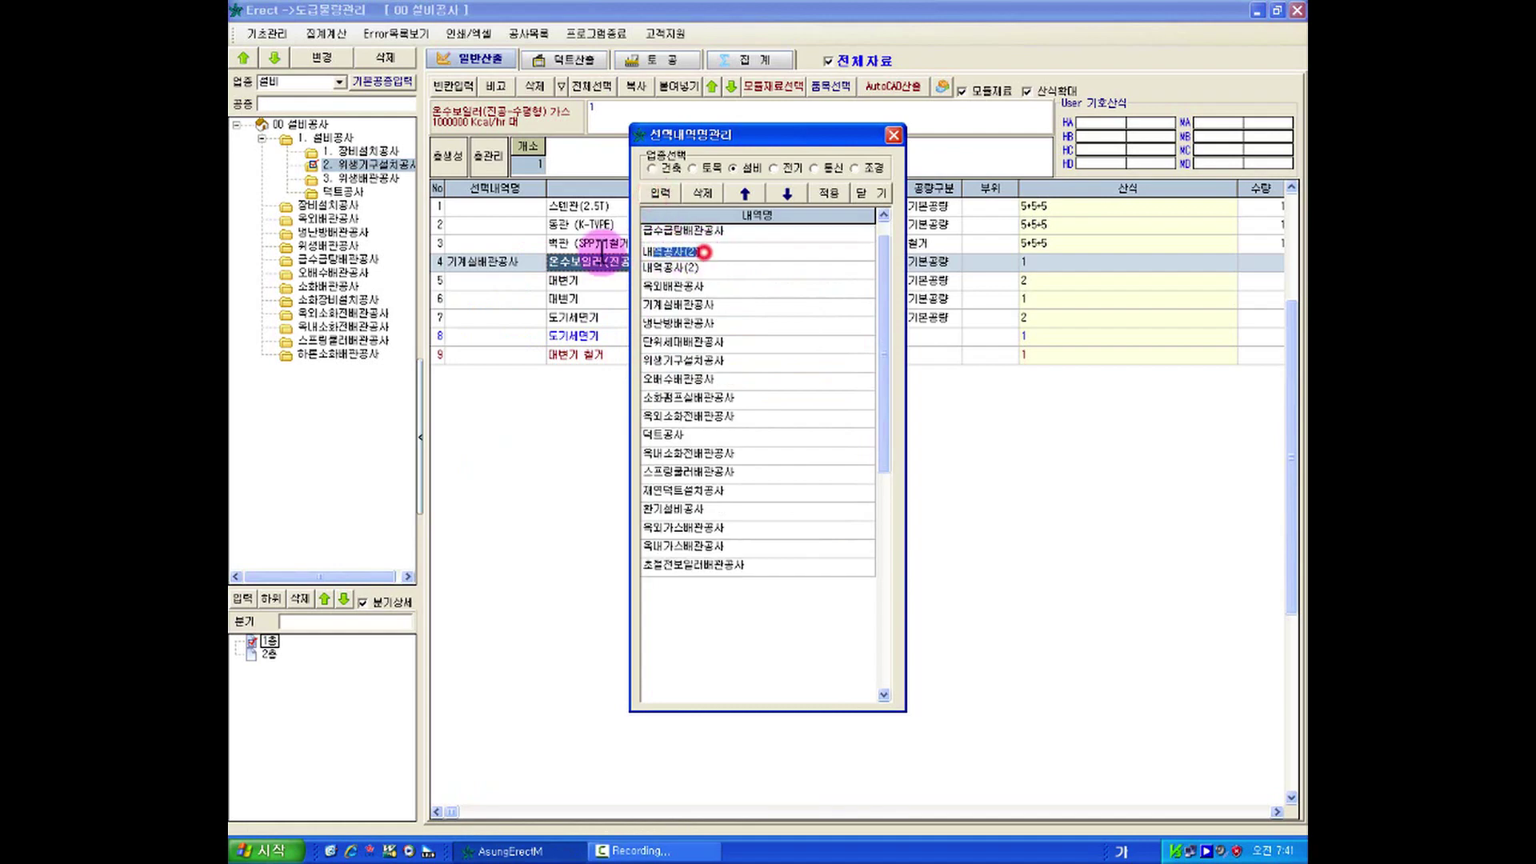
double_click(704, 252)
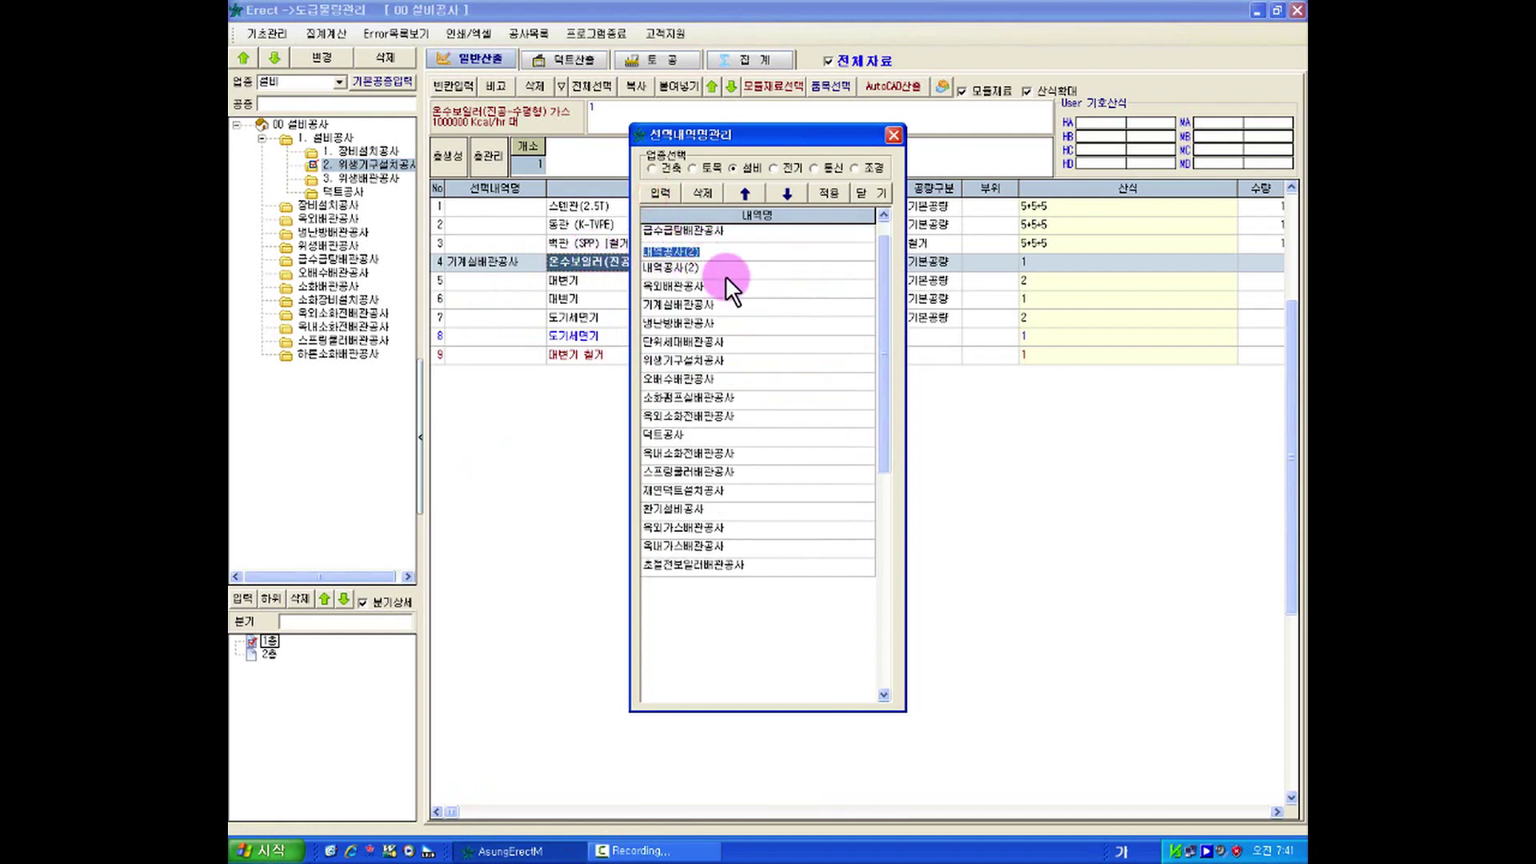
text(000별종)
key(Return)
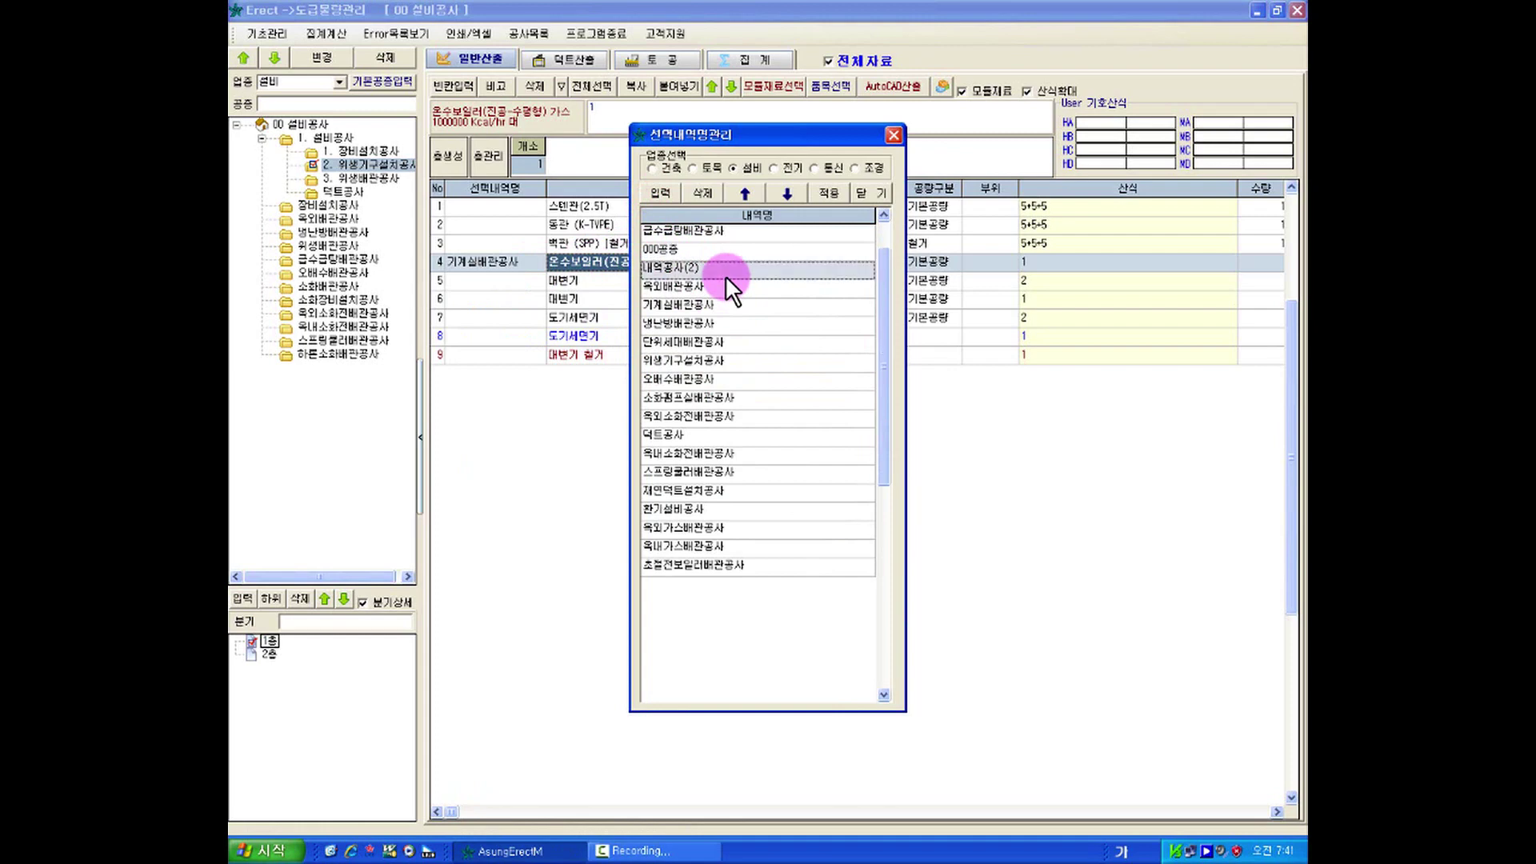
Close the 선택내역명관리 list and assign 000공종 as the 선택내역명 of the 온수보일러 row.
click(875, 194)
click(526, 258)
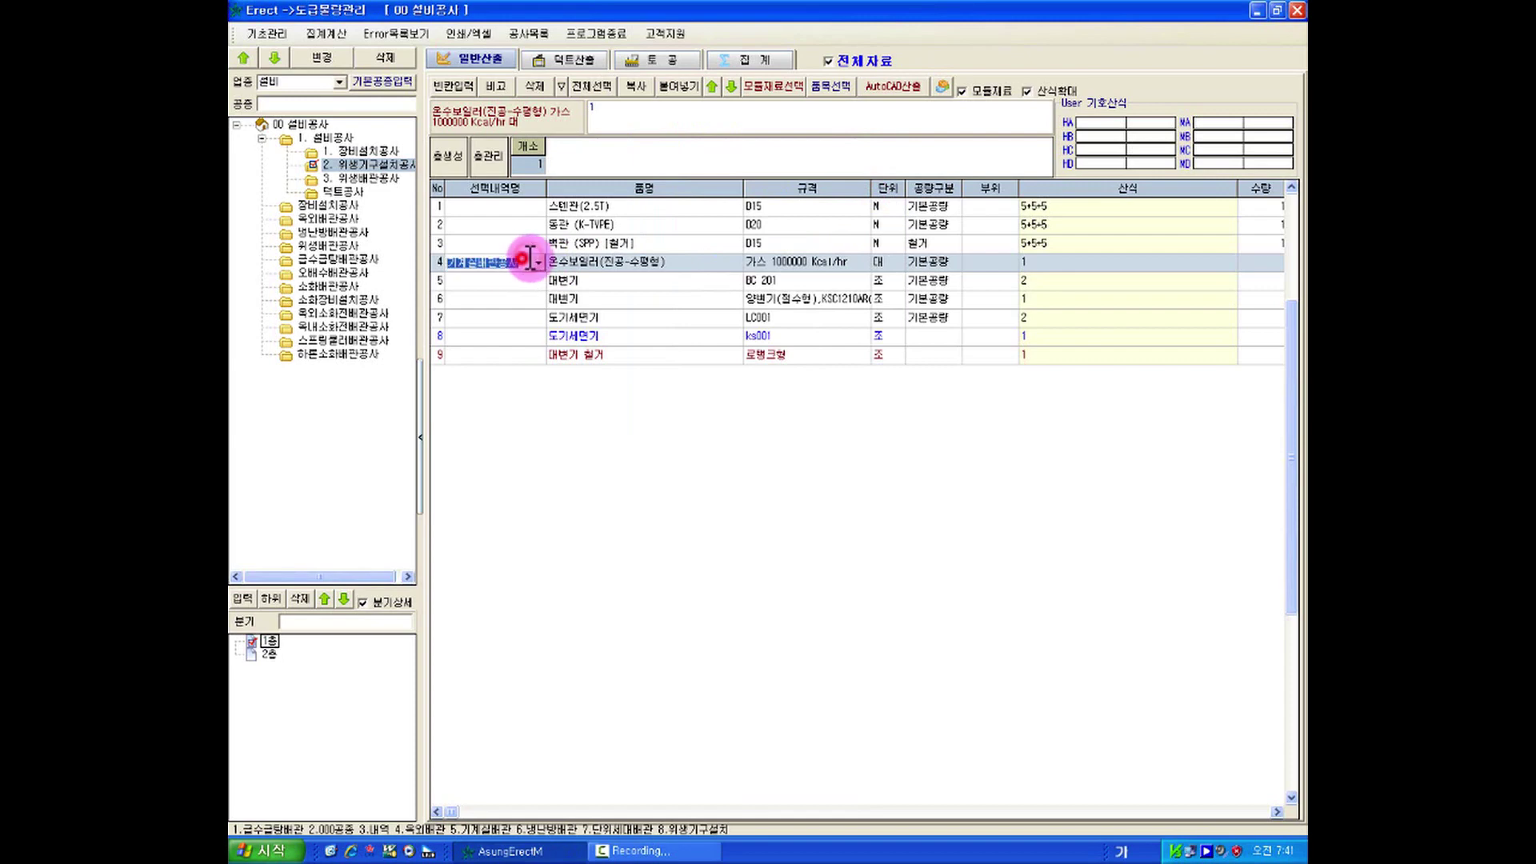
click(537, 260)
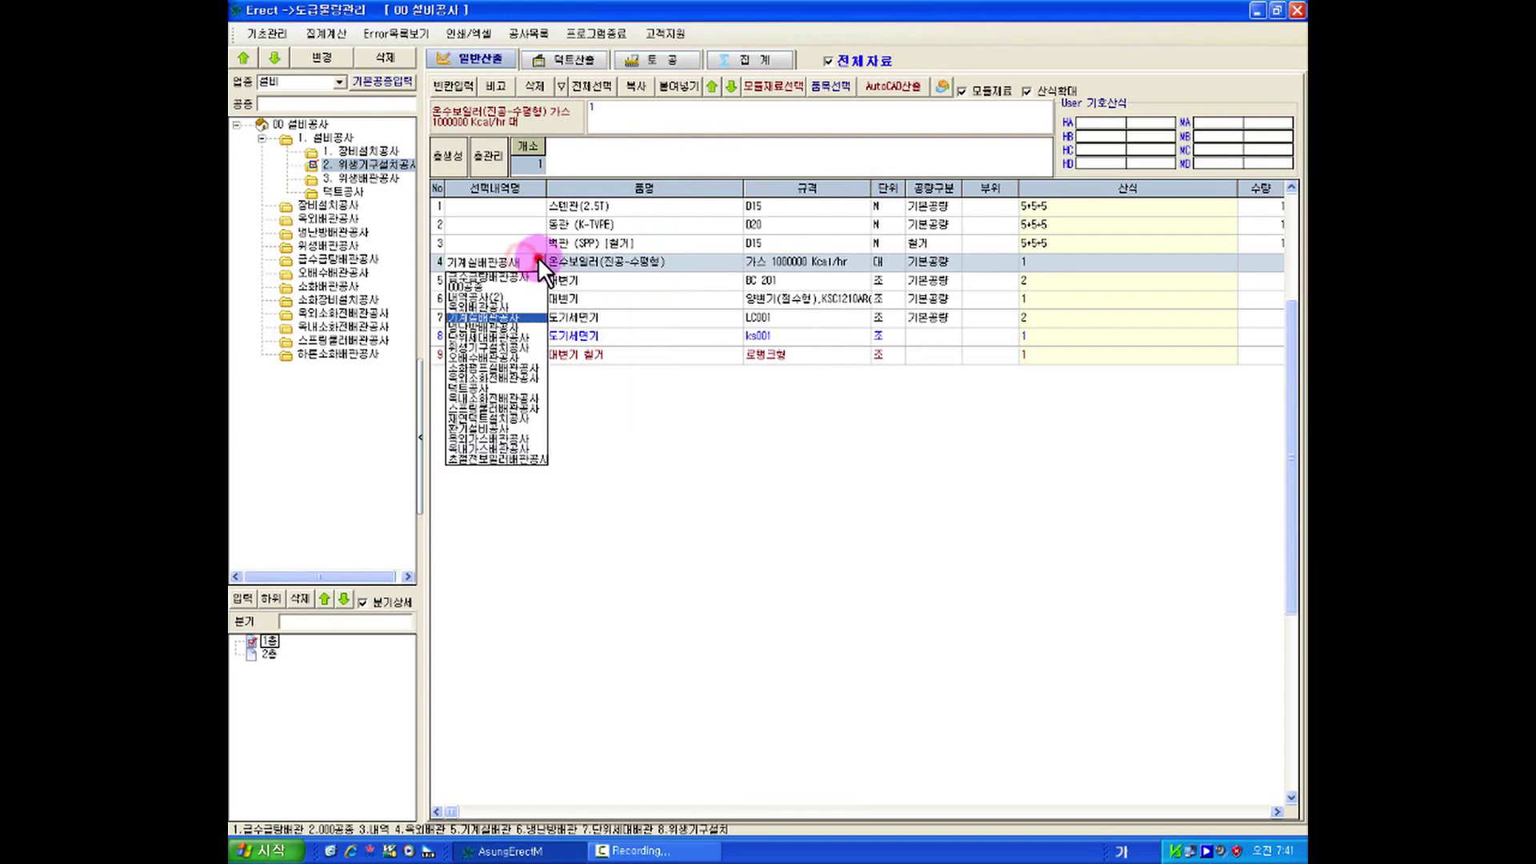
click(469, 285)
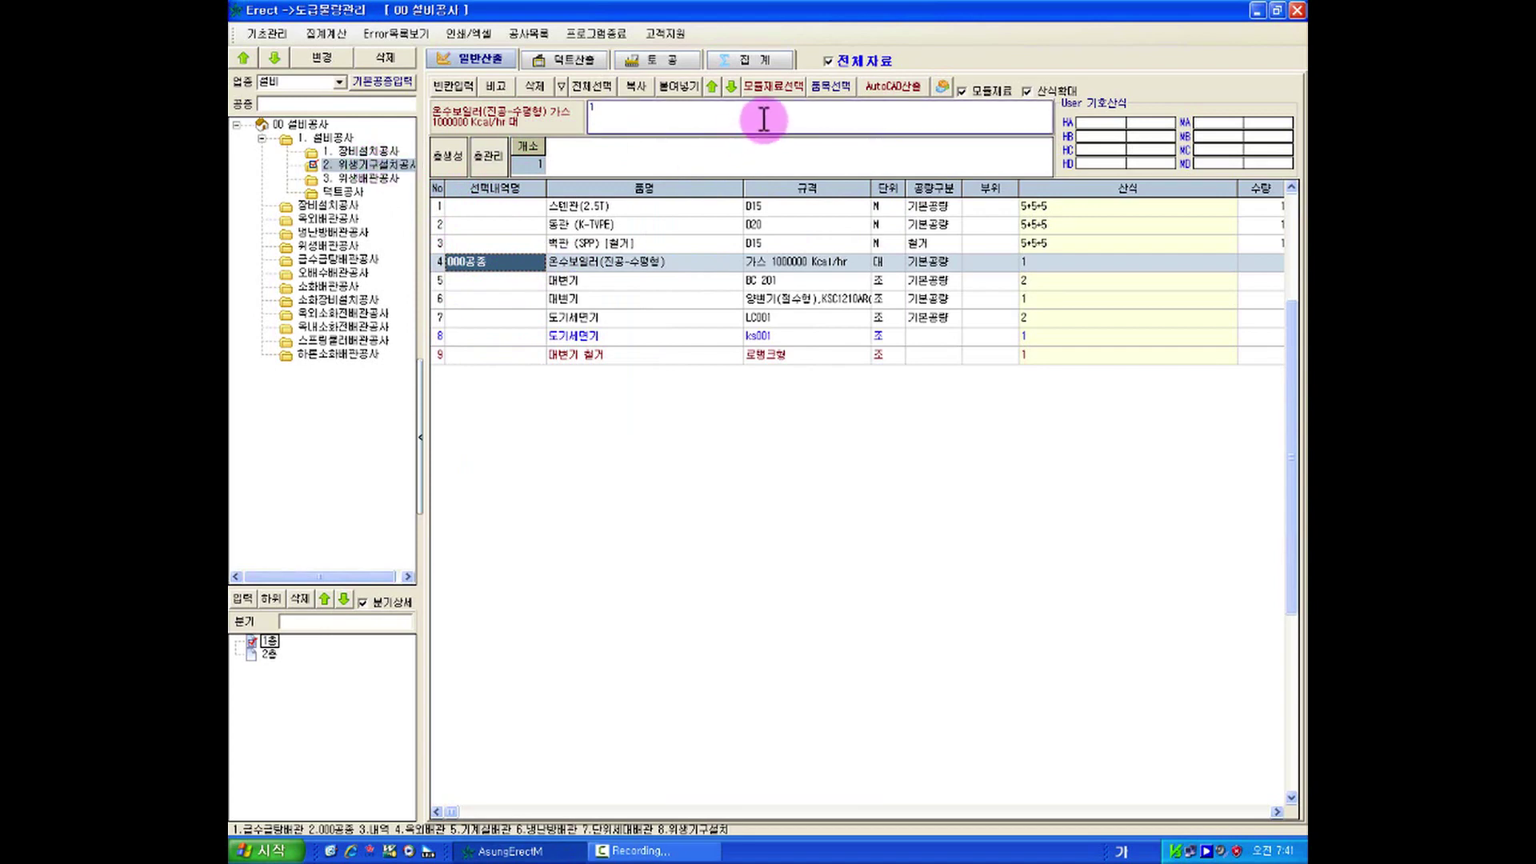
Start the 내역으로데이터전송 transfer from the 집계 view for the whole 00 설비공사, choosing 00 설비공사 as the target 내역 공사.
click(765, 59)
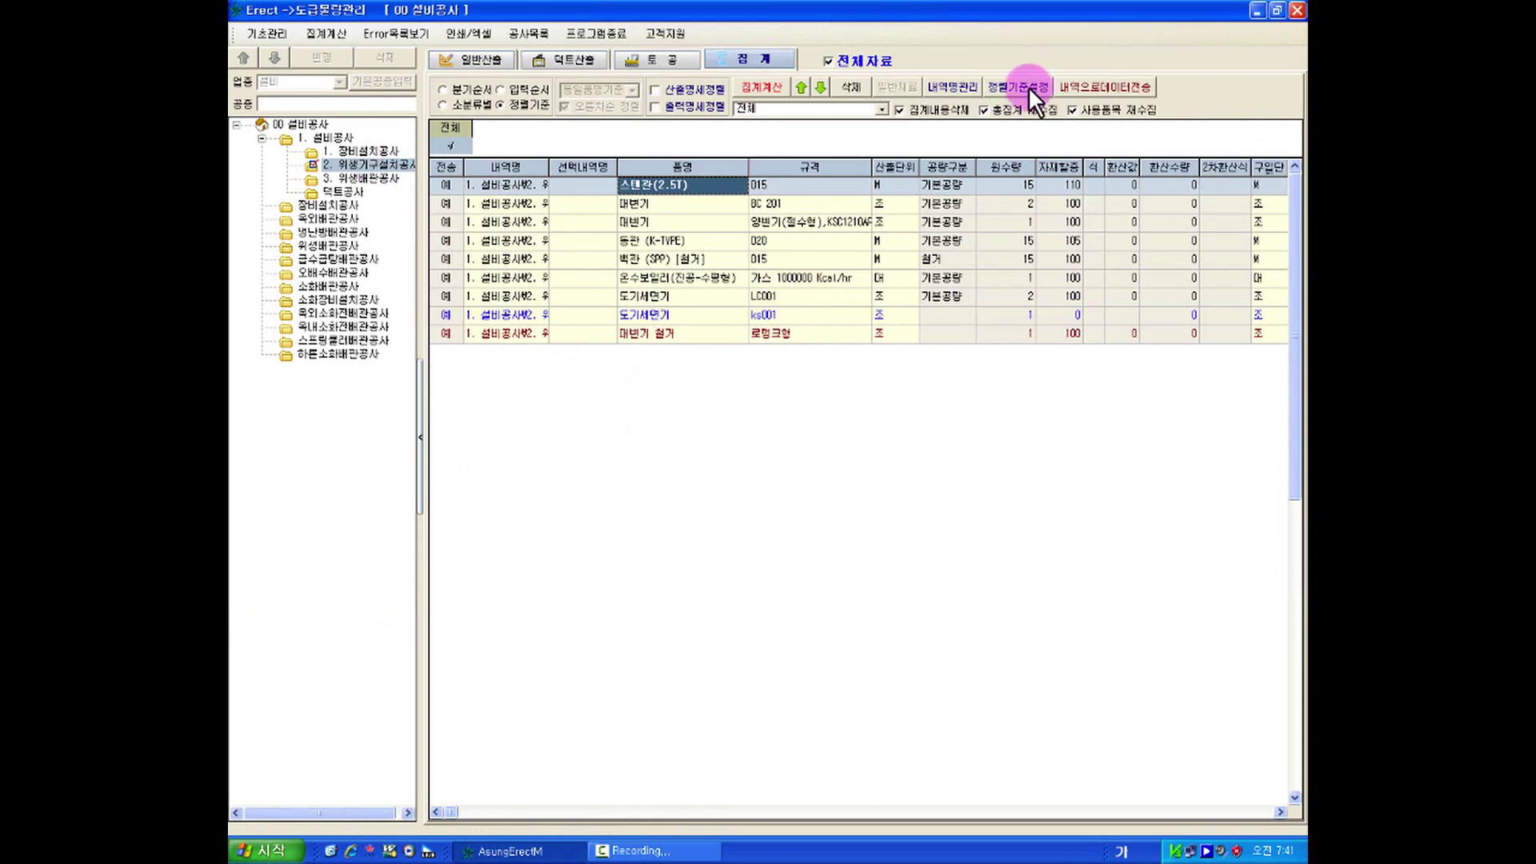
click(1122, 85)
click(1059, 443)
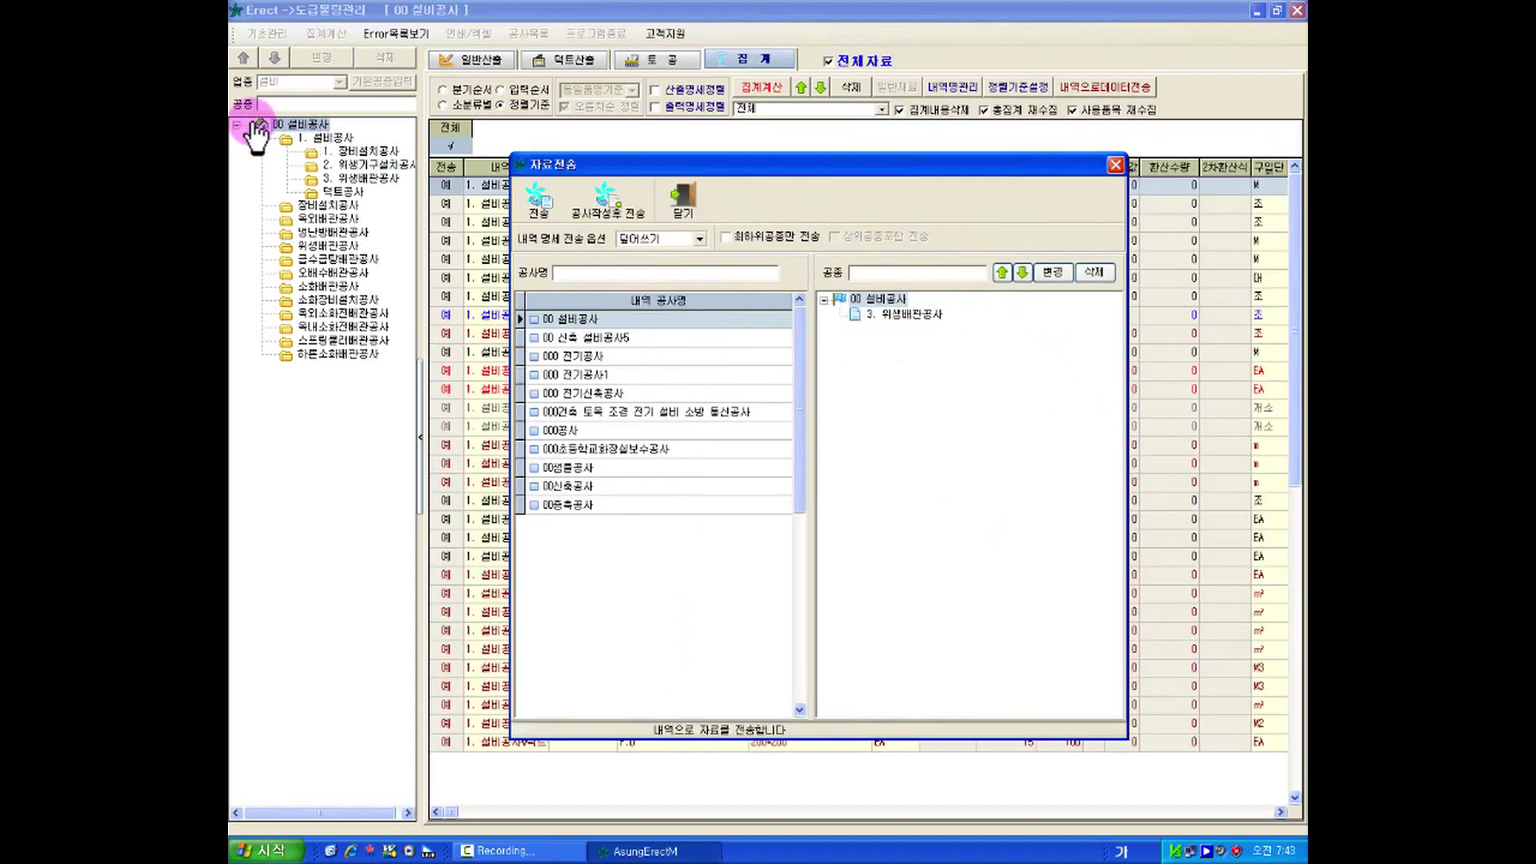
click(320, 119)
click(621, 332)
click(621, 321)
Review the 내역 명세 전송 옵션 choices, keeping 덮어쓰기, and move the 자료전송 window aside to reveal the 내역명 column.
click(669, 240)
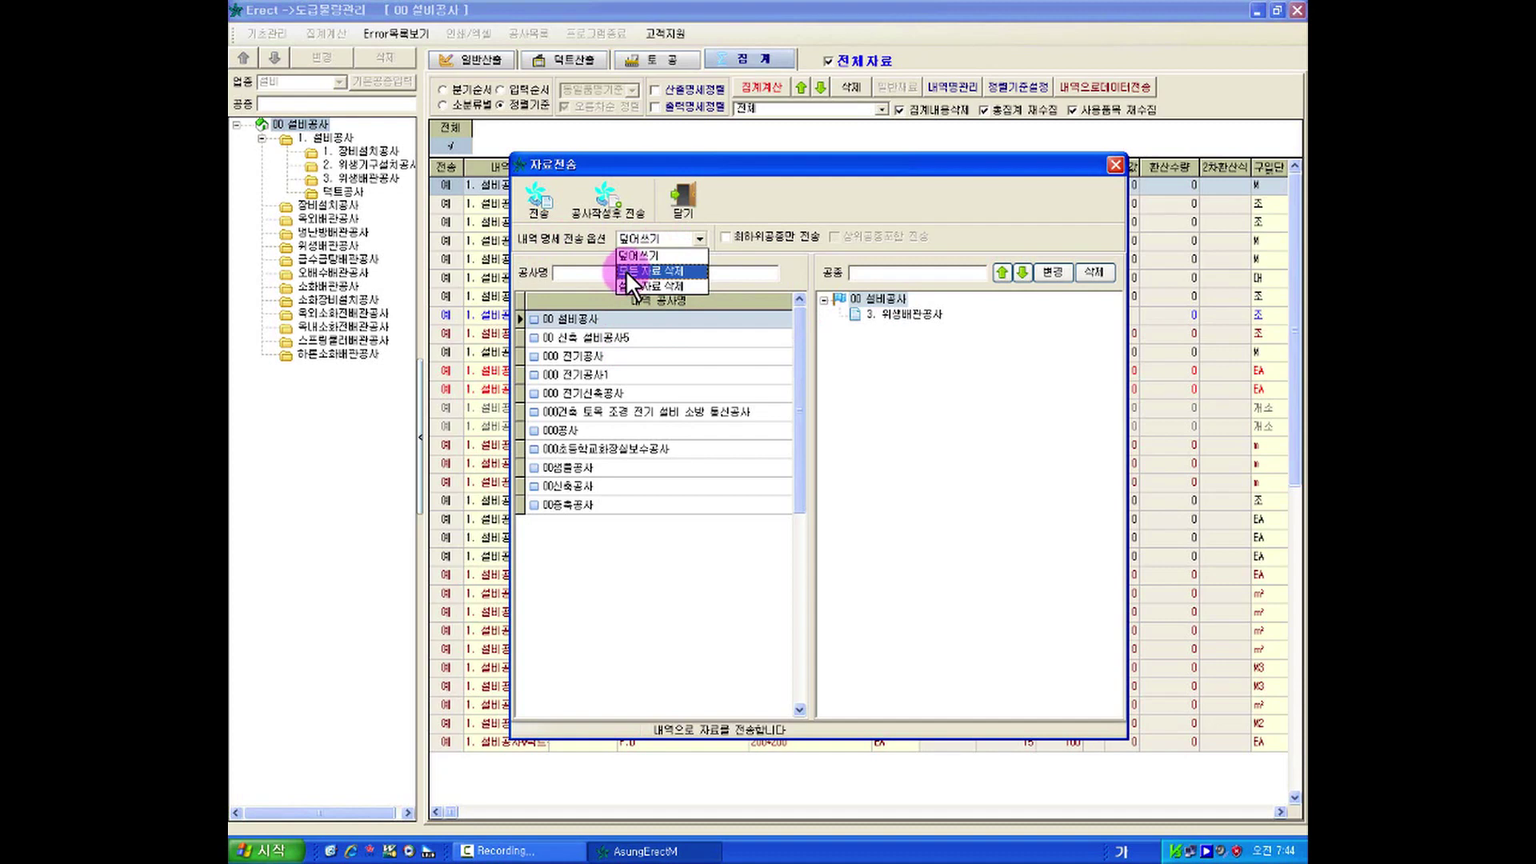
click(631, 315)
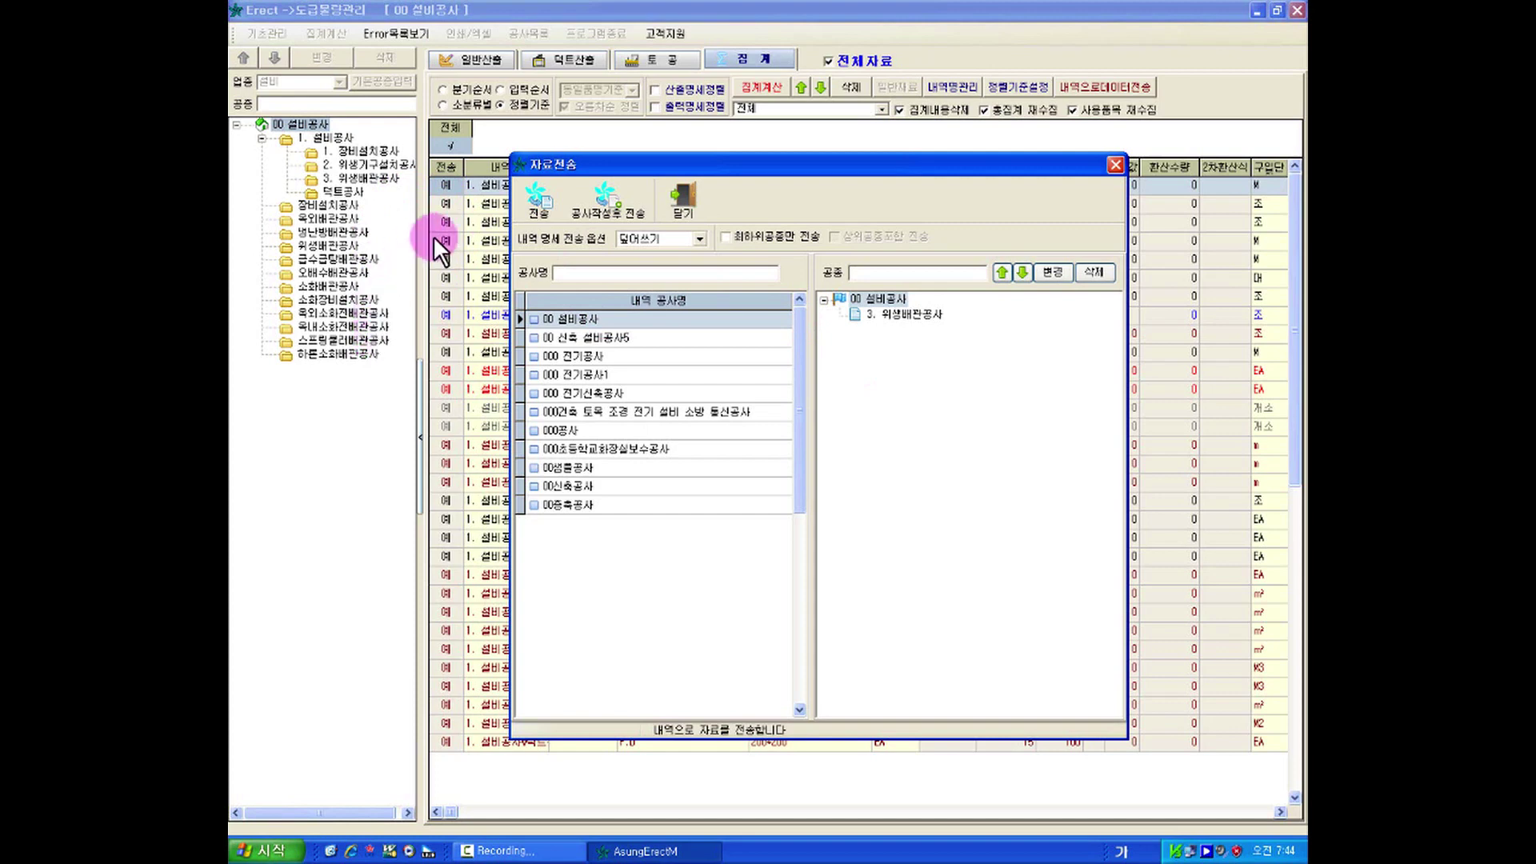
click(669, 243)
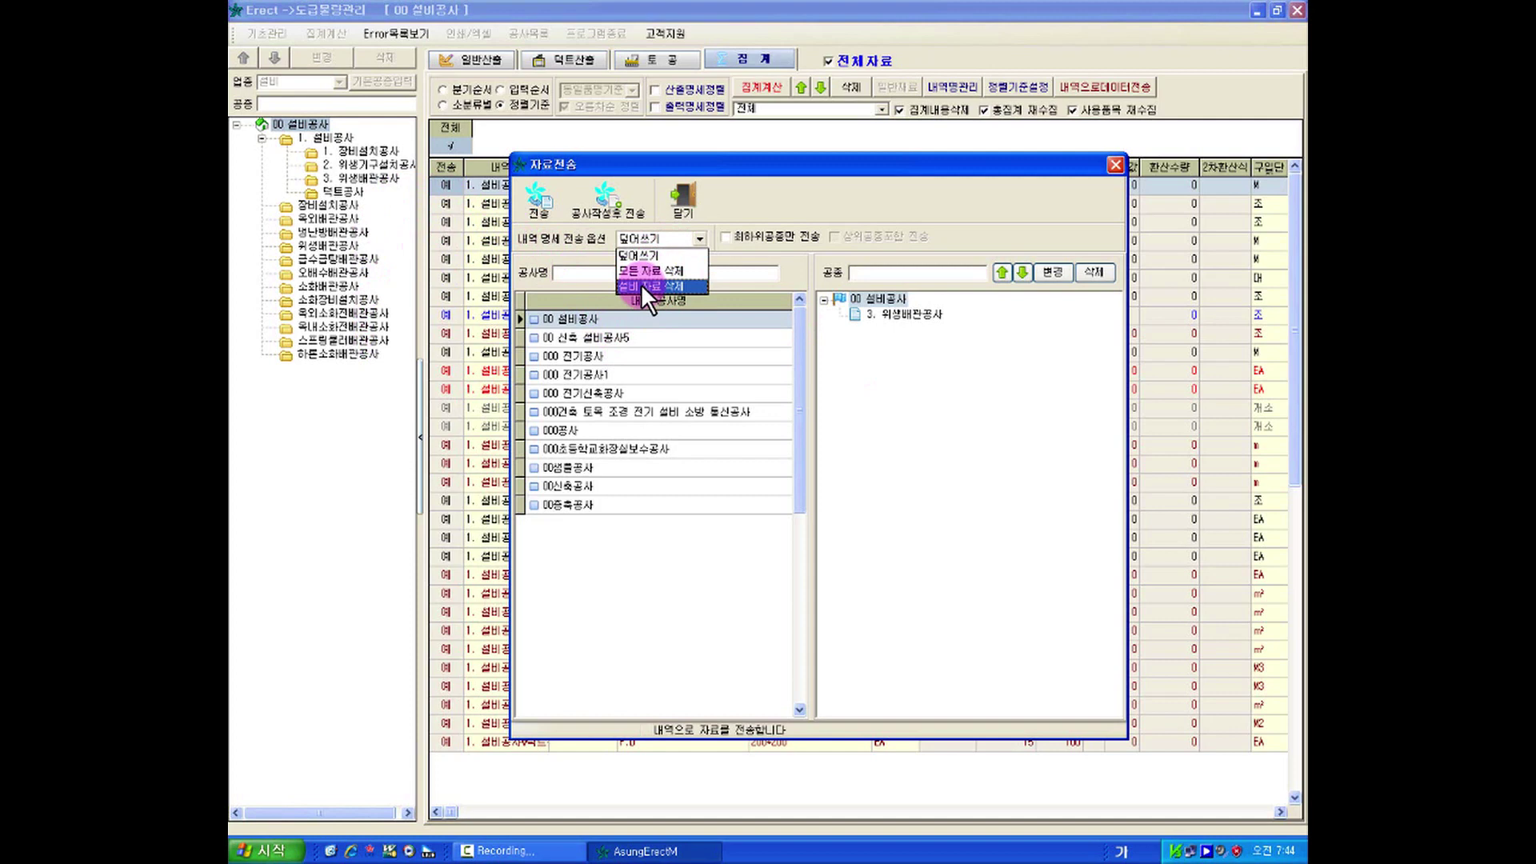
click(577, 317)
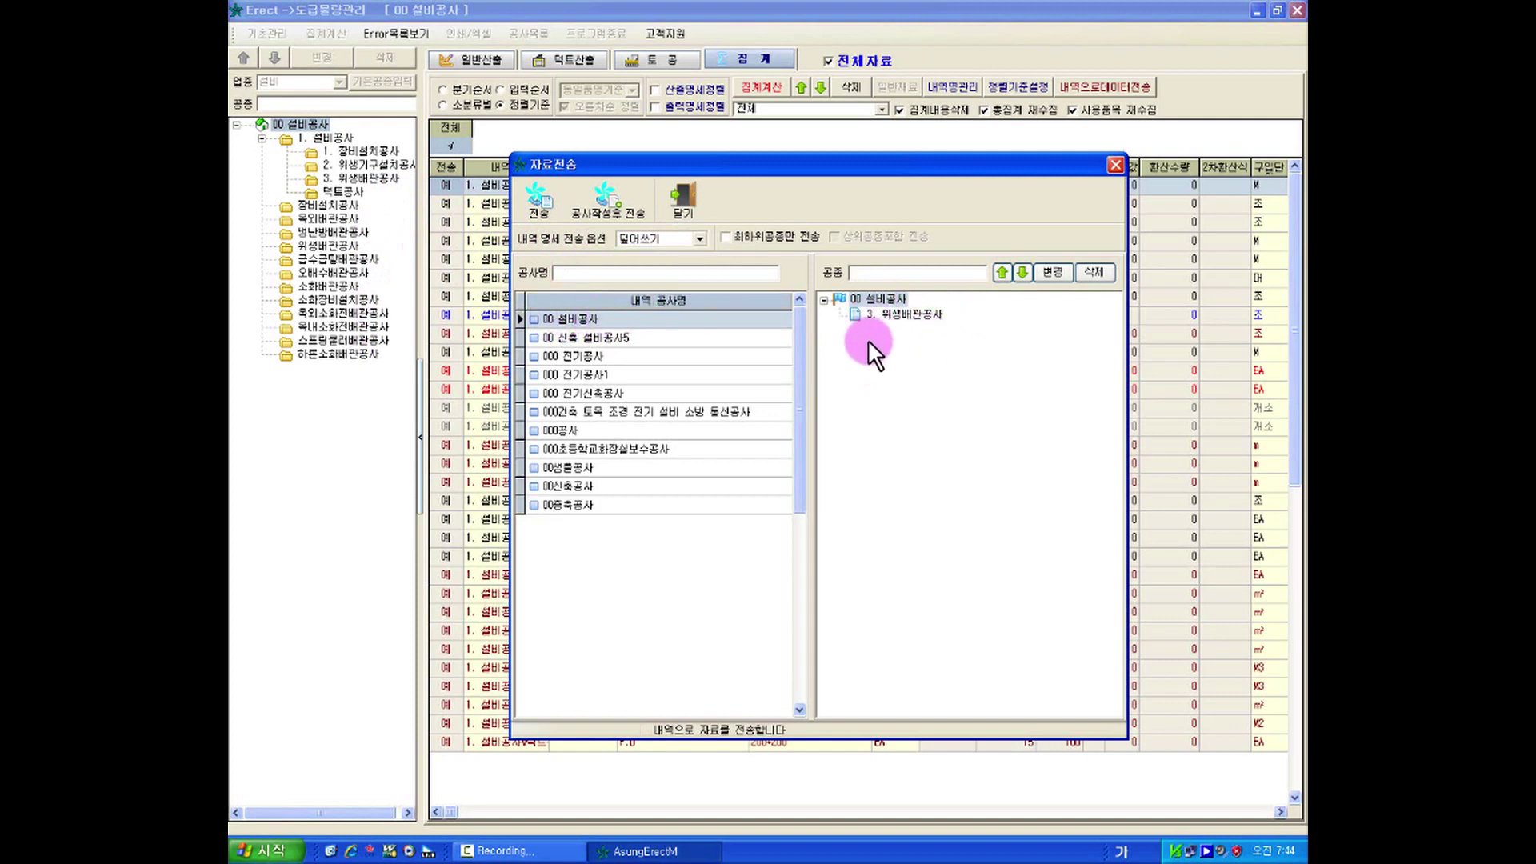
drag(839, 181, 927, 183)
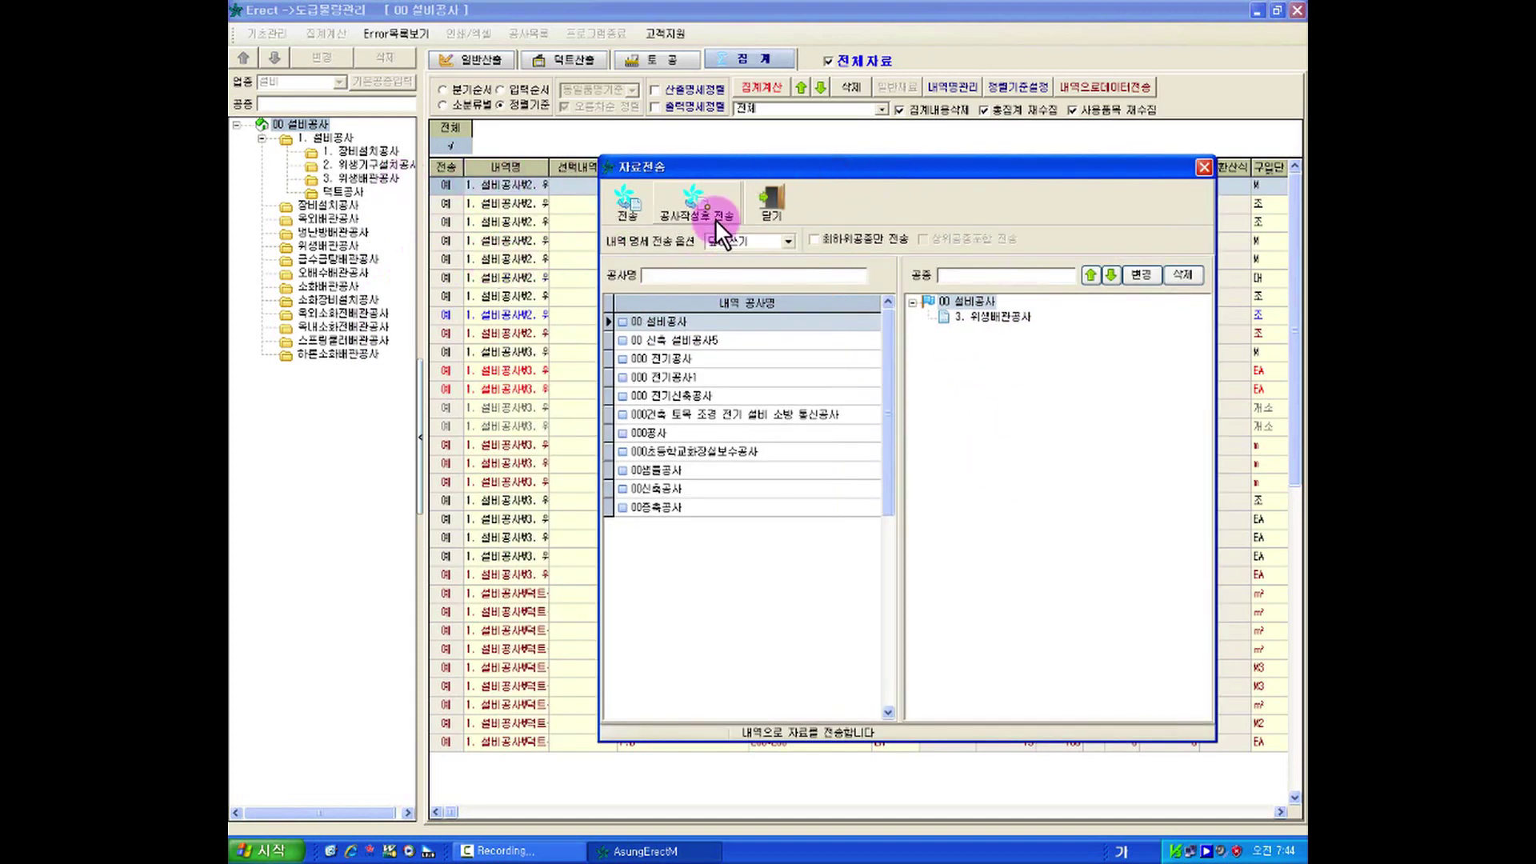
Transfer the data to 00 설비공사 with the 설비 자료 삭제 option and close the 자료전송 window.
click(747, 243)
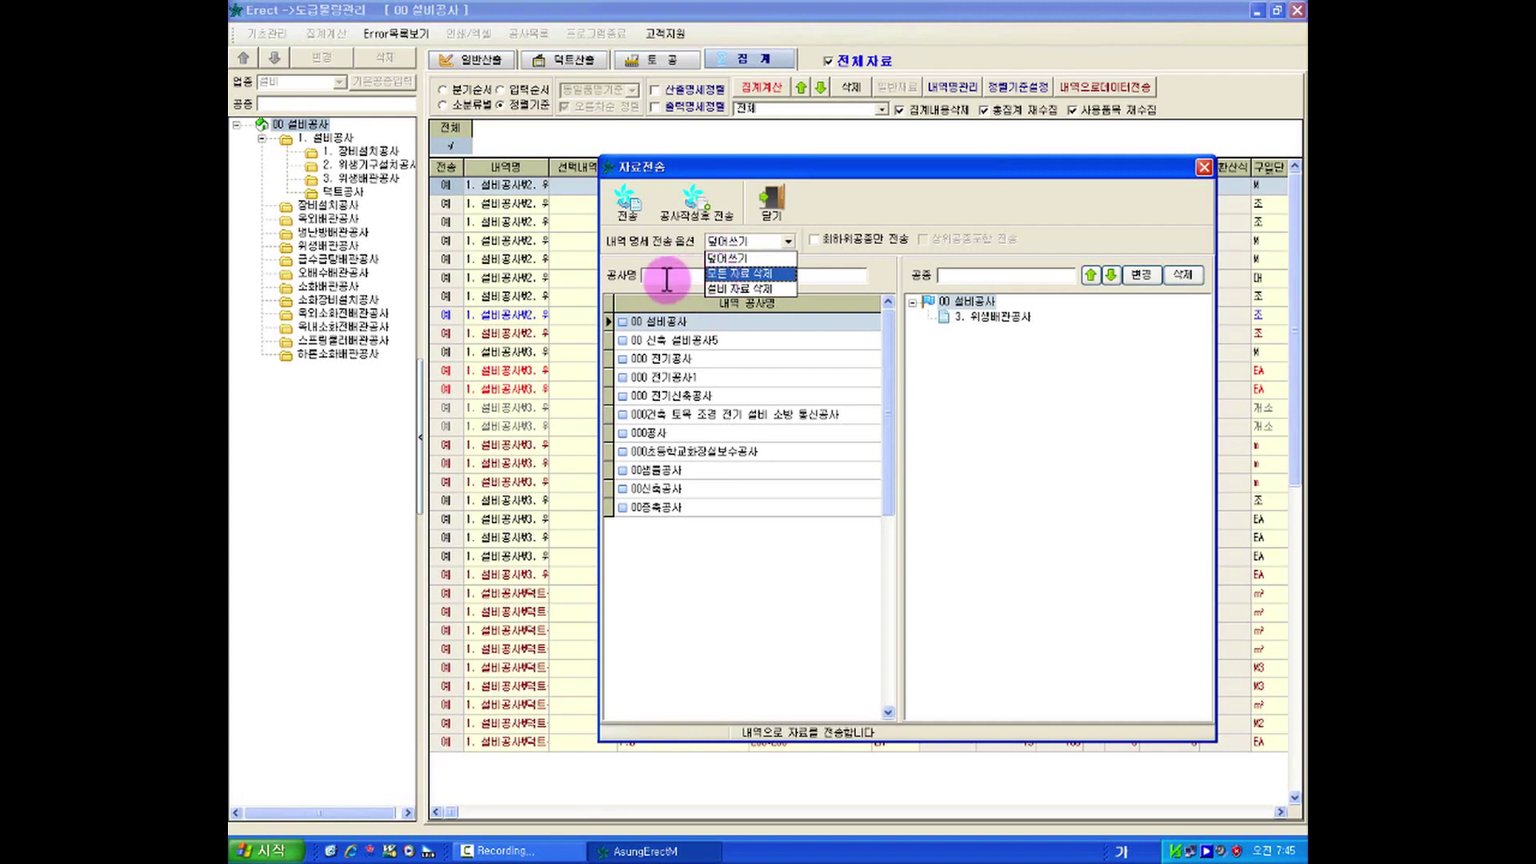
click(724, 286)
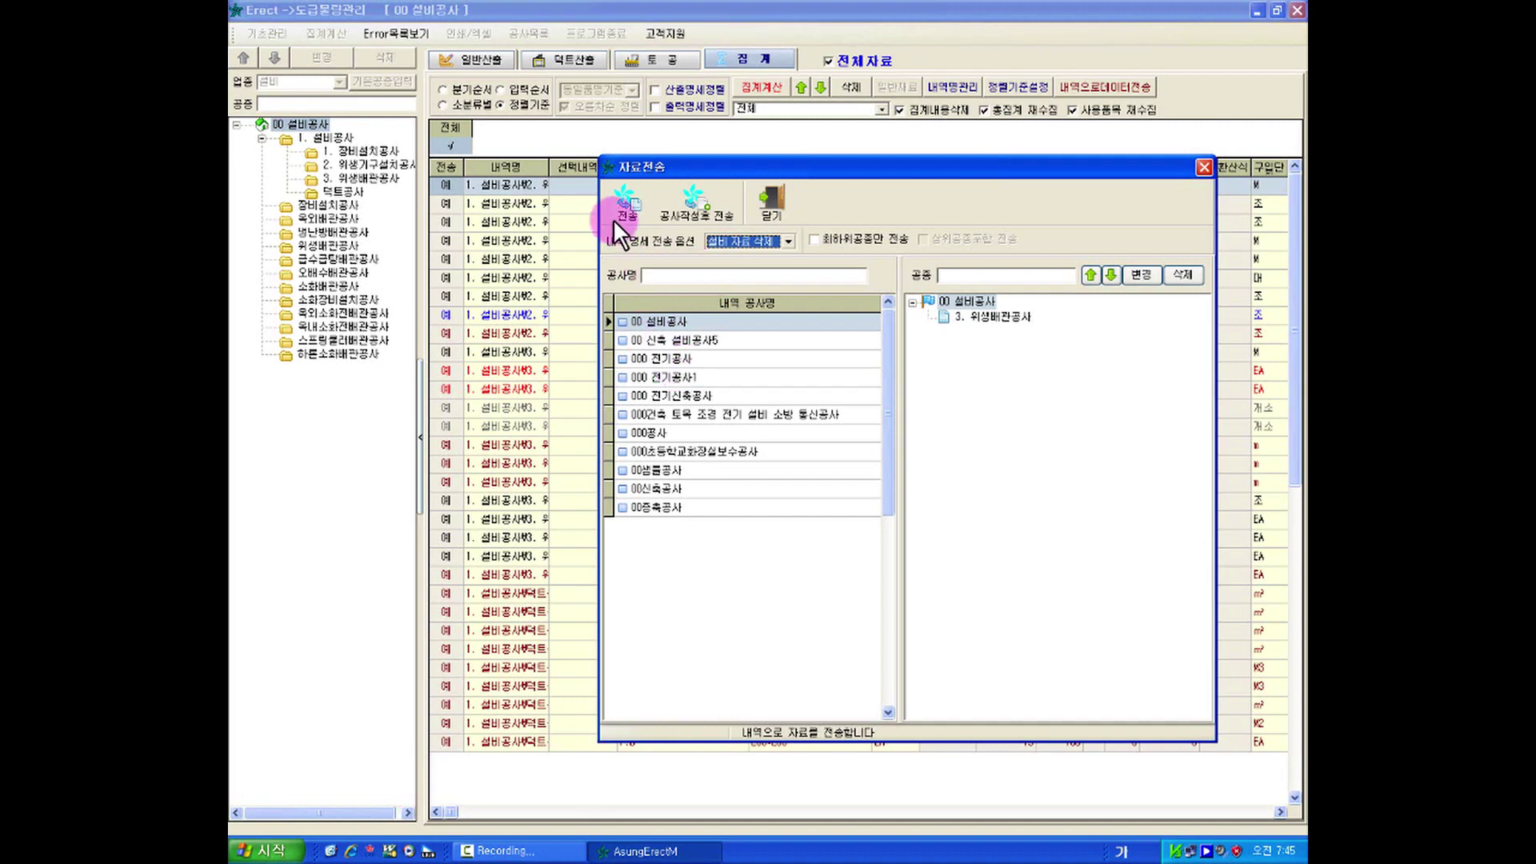
click(616, 199)
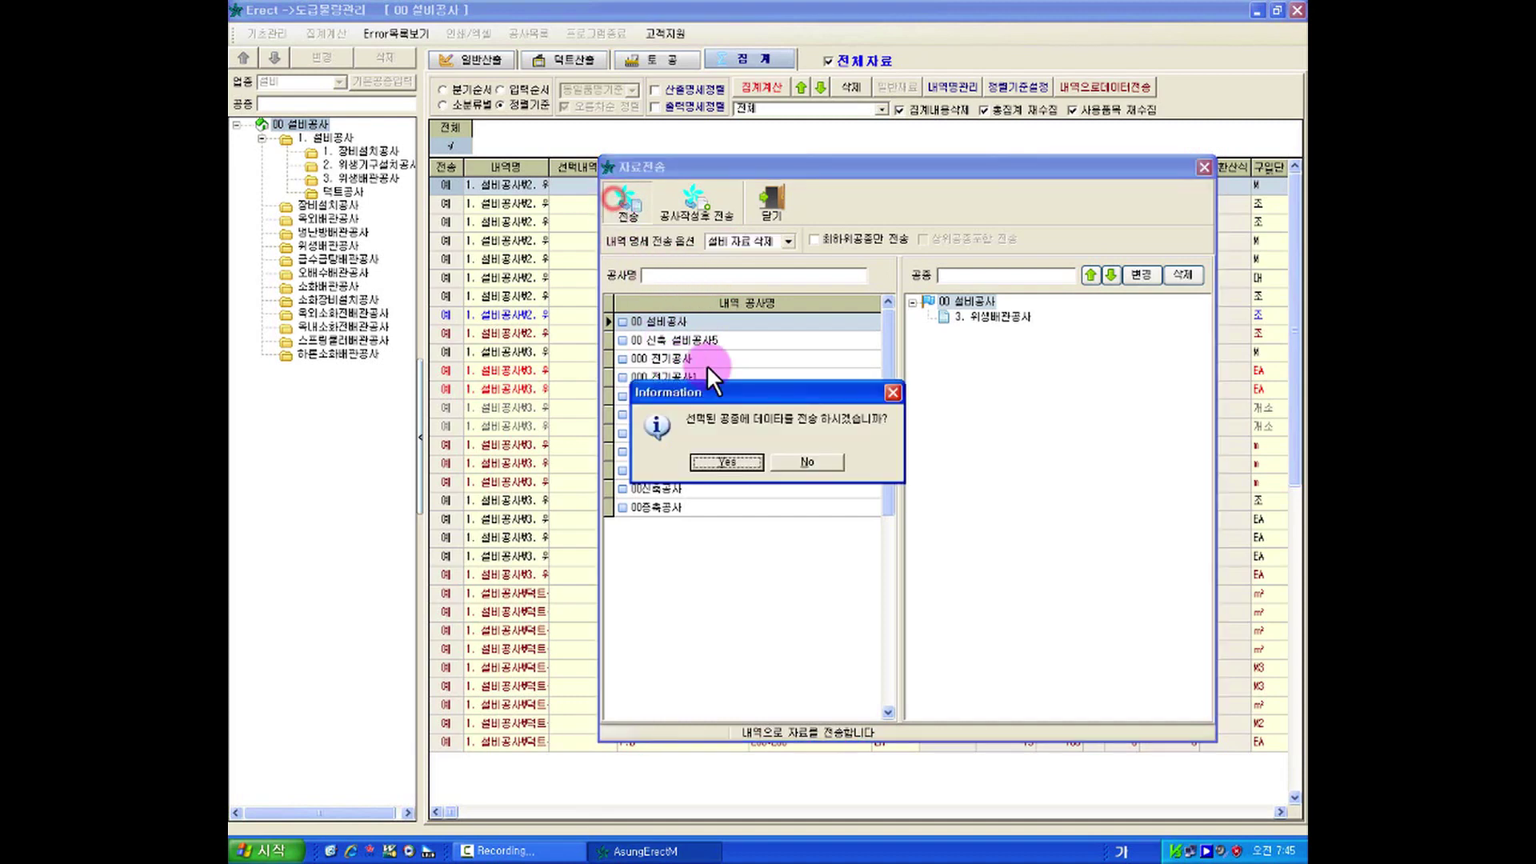
click(719, 463)
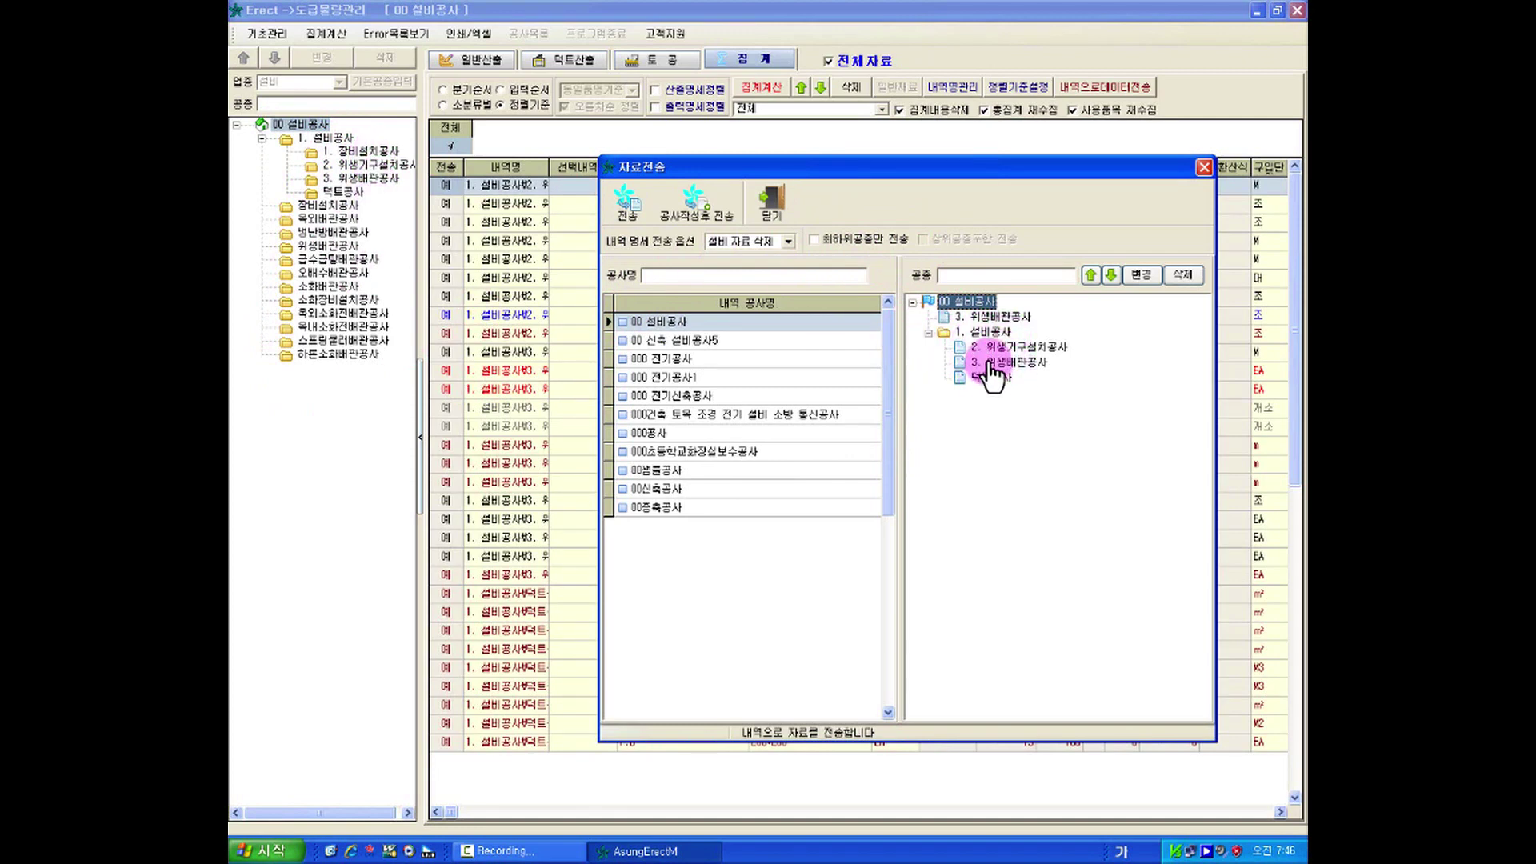
key(Escape)
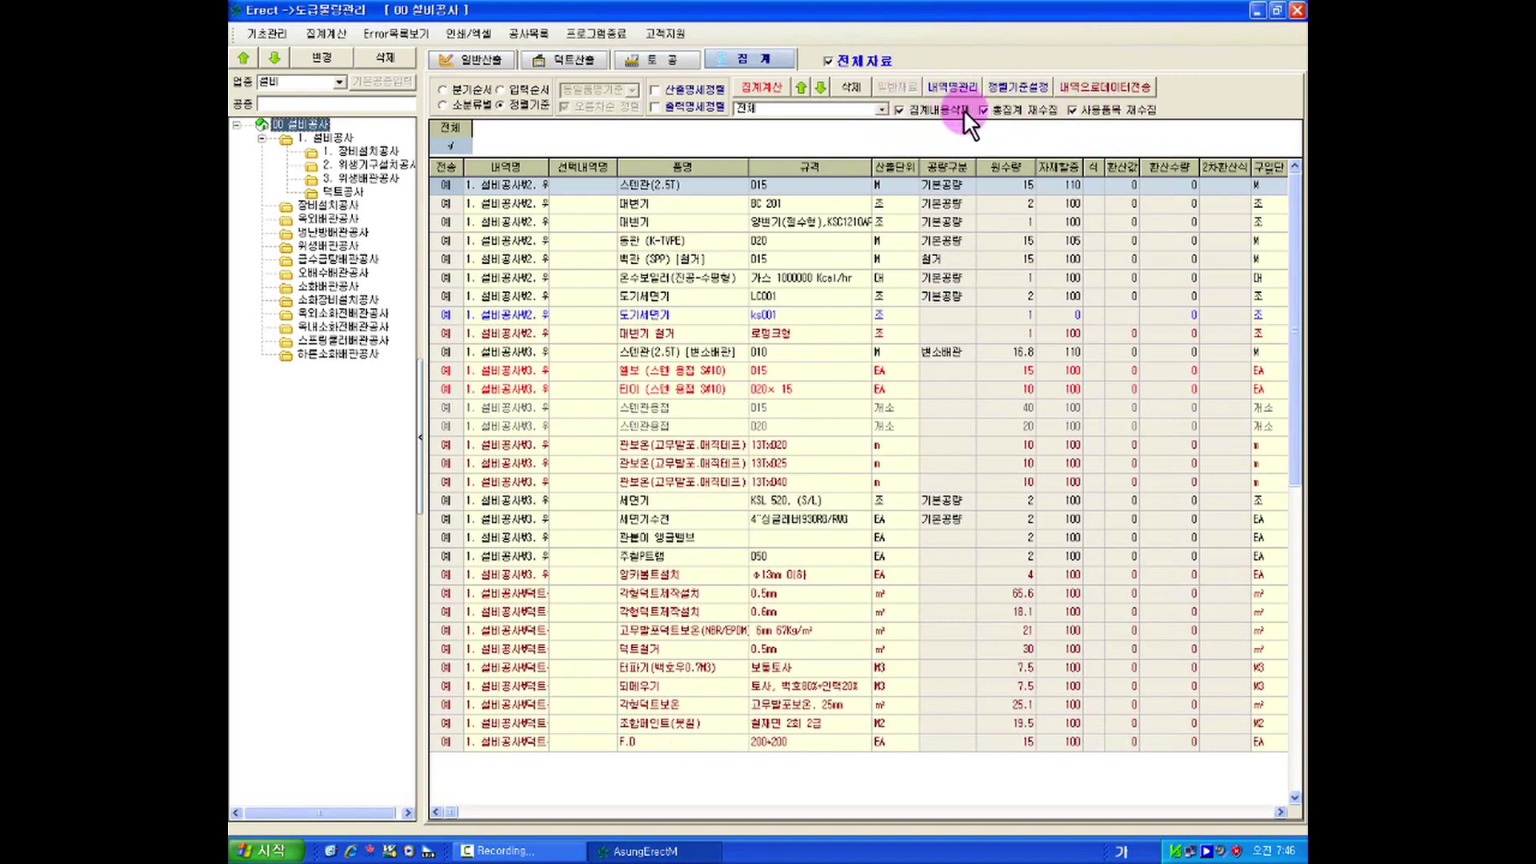
Move the 스텐관(2.5T) D15 row down in the 집계 list to directly below 동관 (K-TYPE).
click(661, 200)
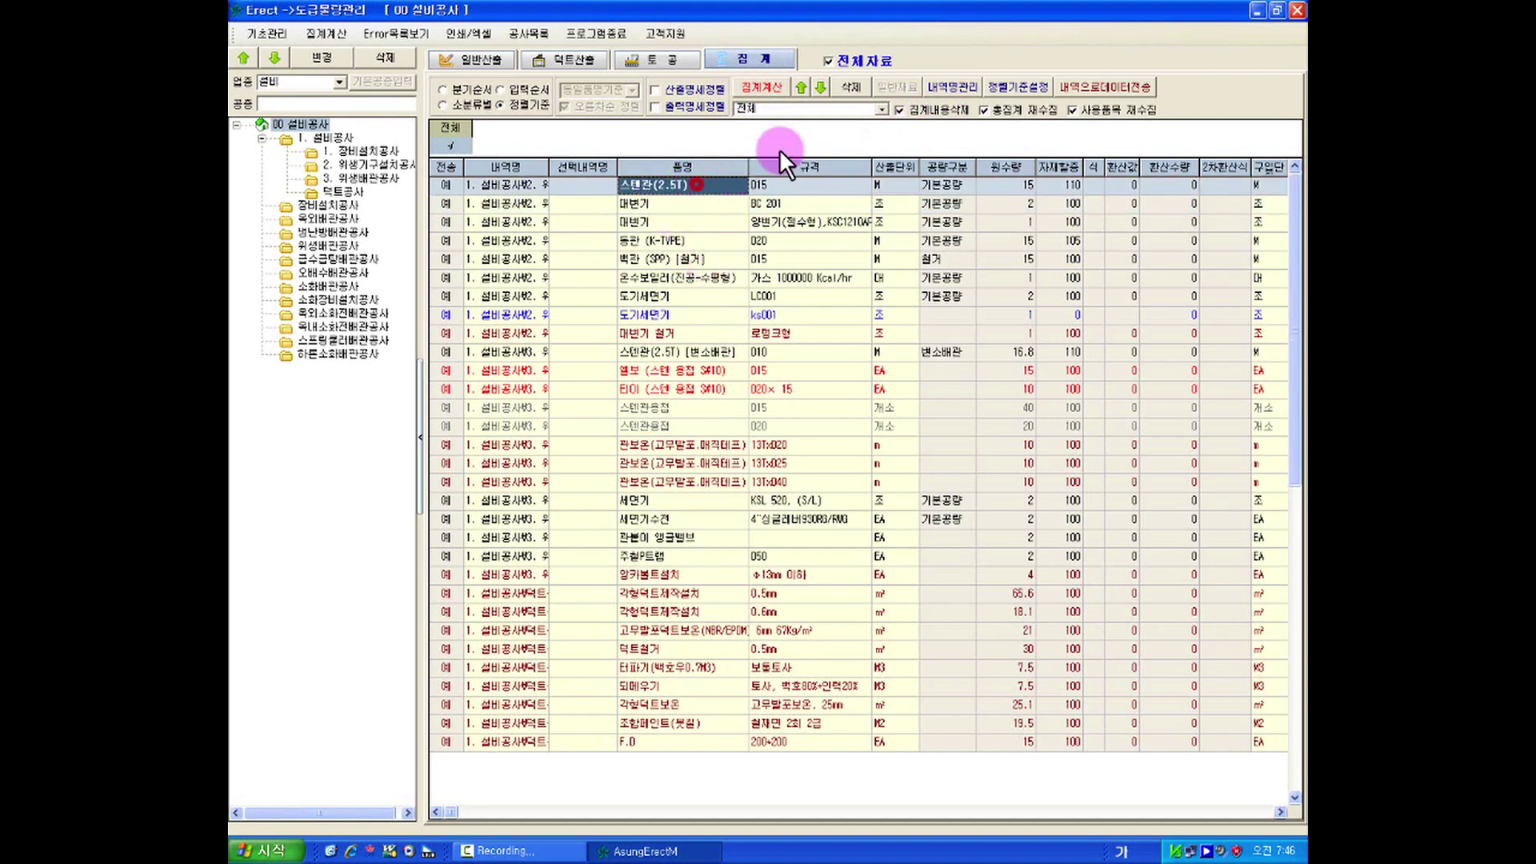
click(817, 84)
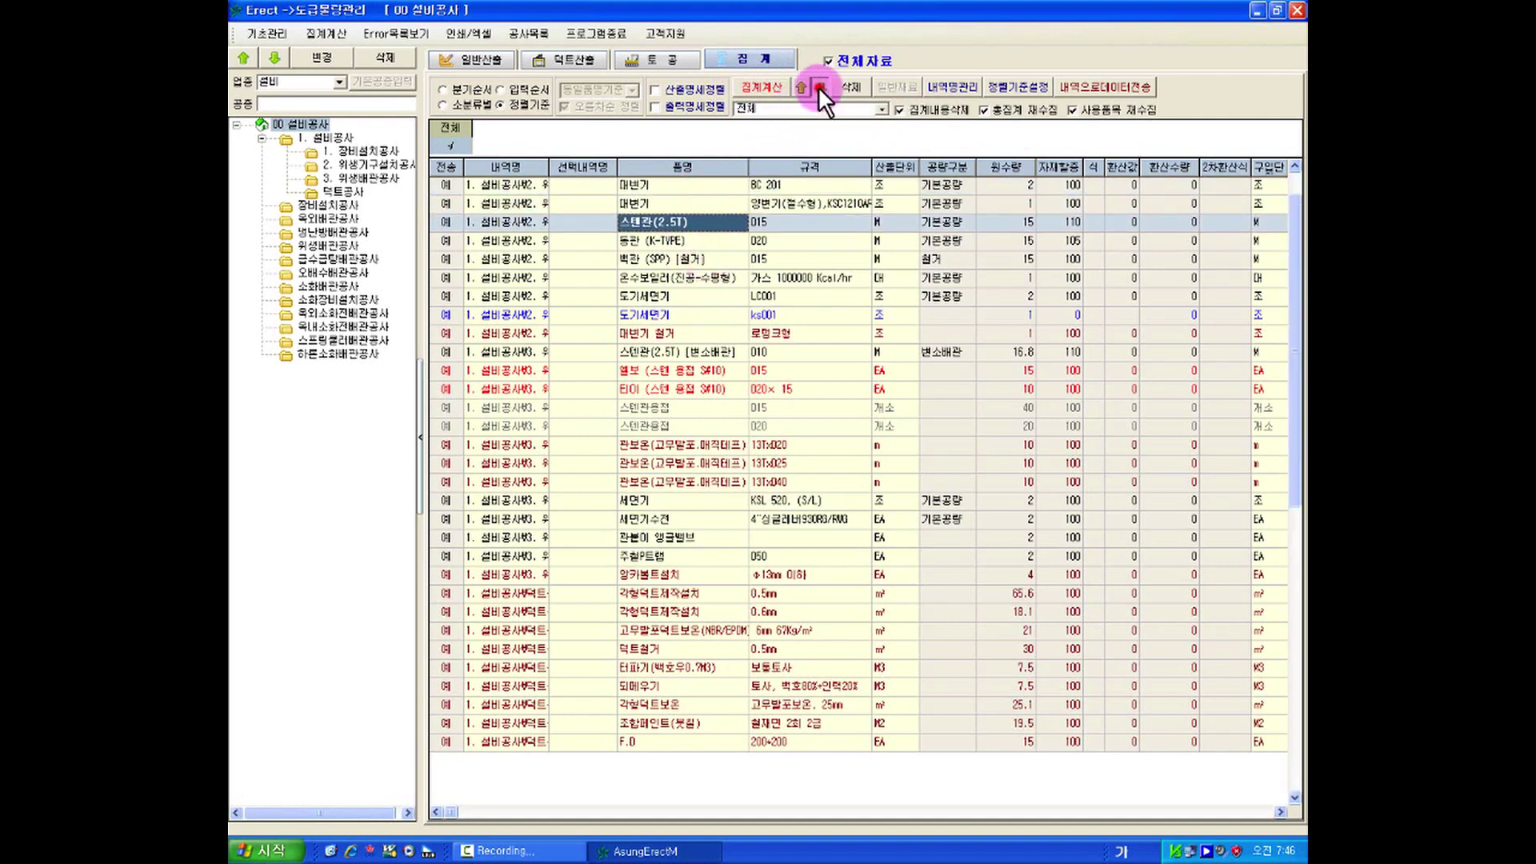
click(817, 85)
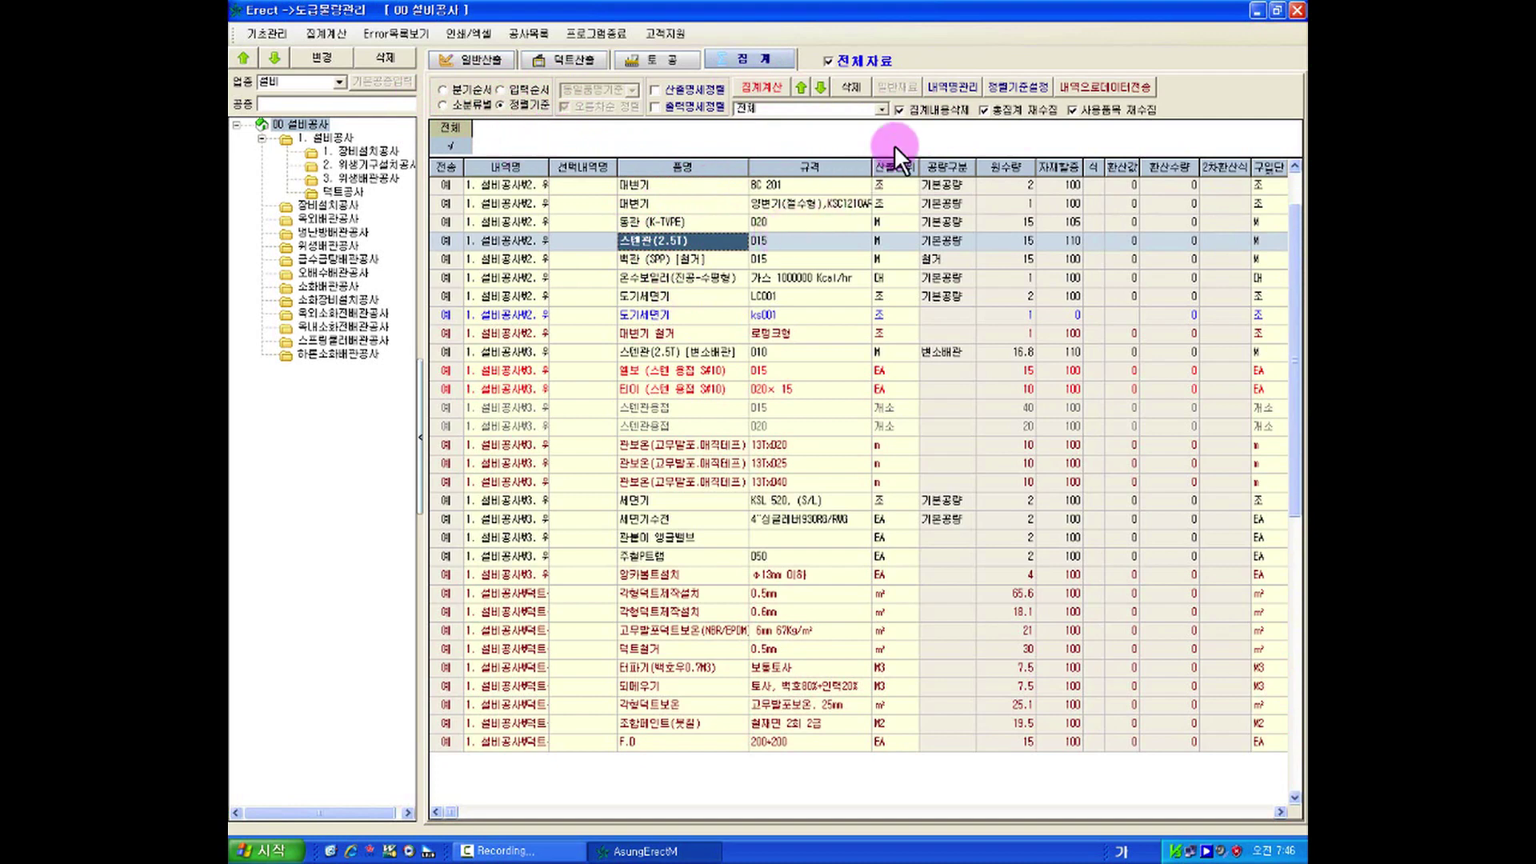
Turn off 집계내용삭제 and delete the 백관 (SPP) [철거] D15 row from the 일반산출 takeoff of 2. 위생기구설치공사.
click(921, 111)
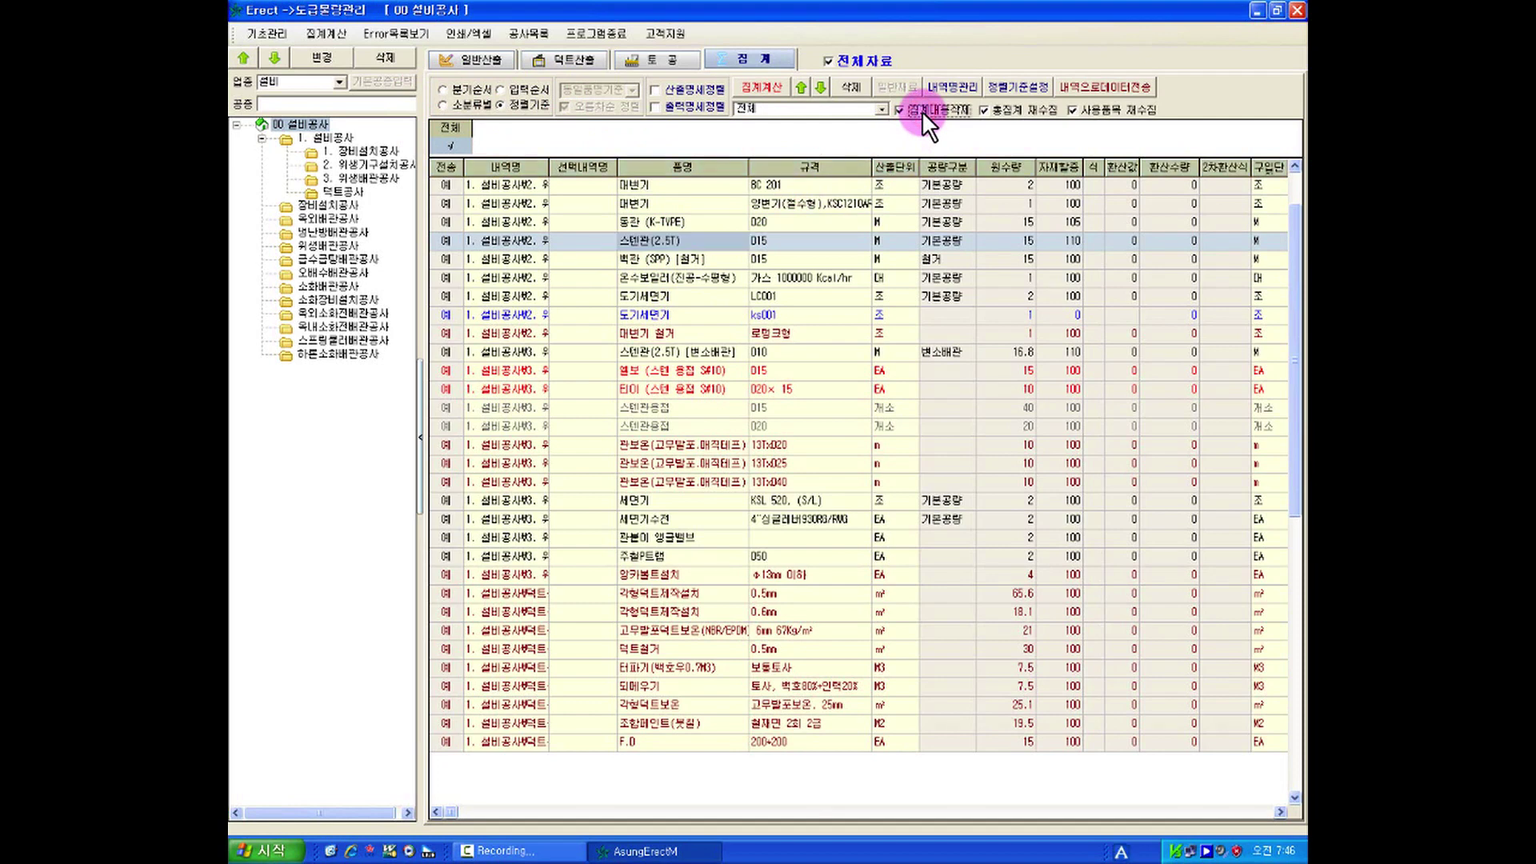
click(490, 59)
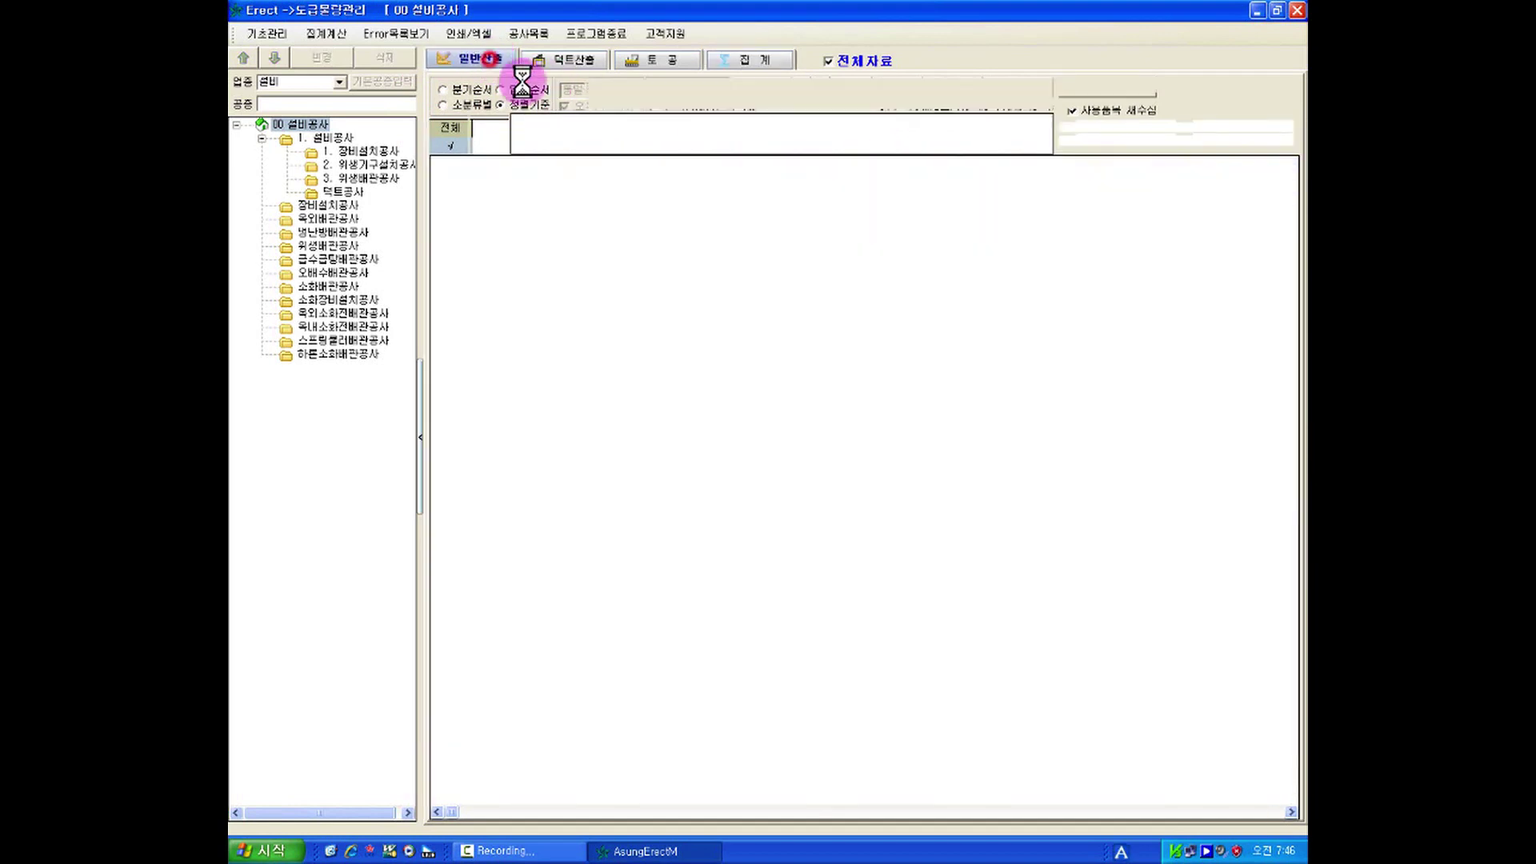
click(362, 162)
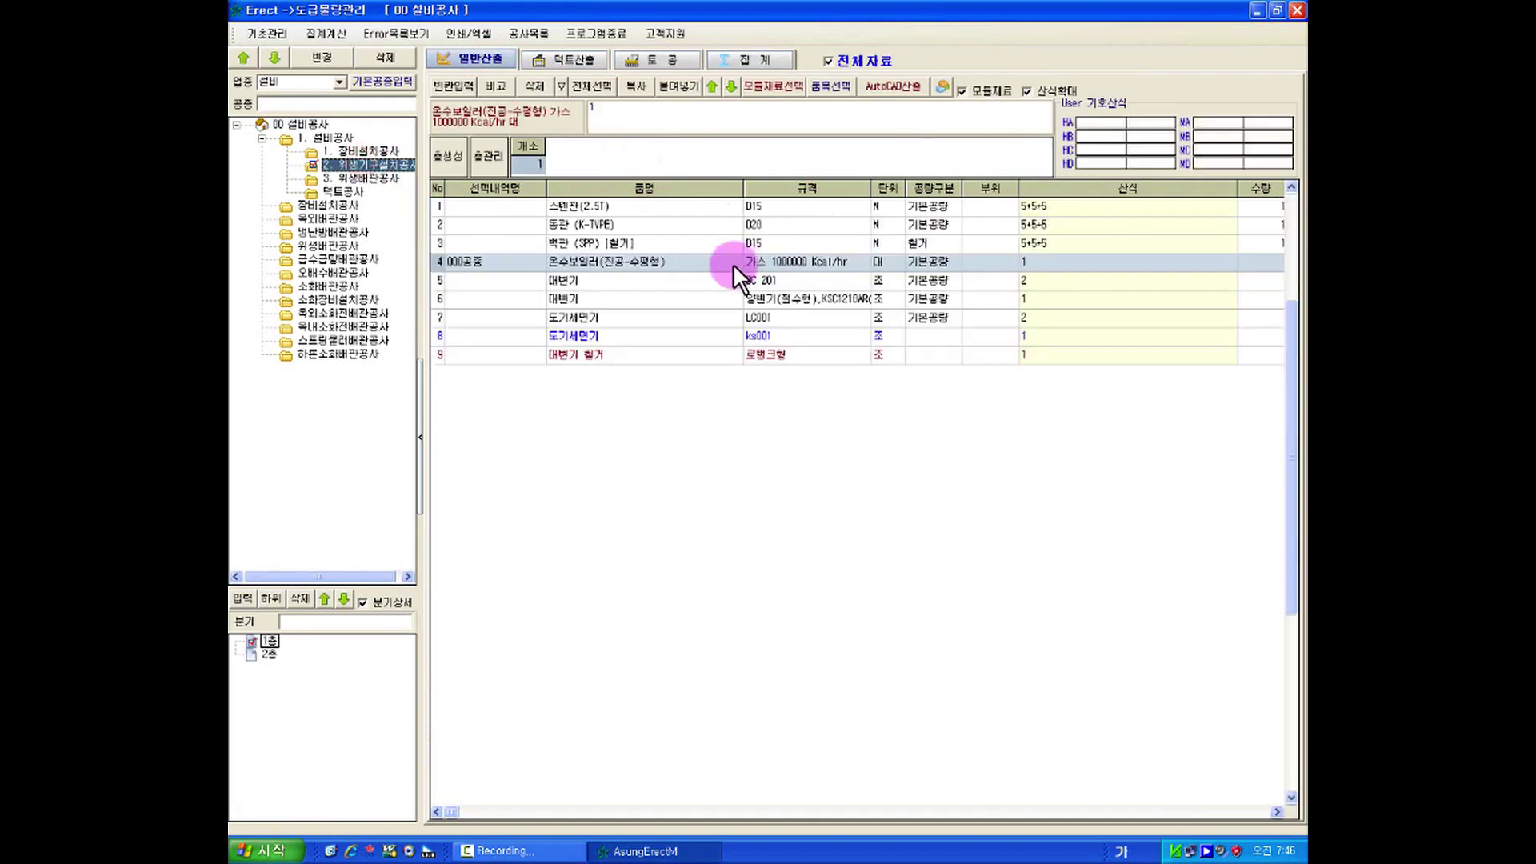
click(679, 243)
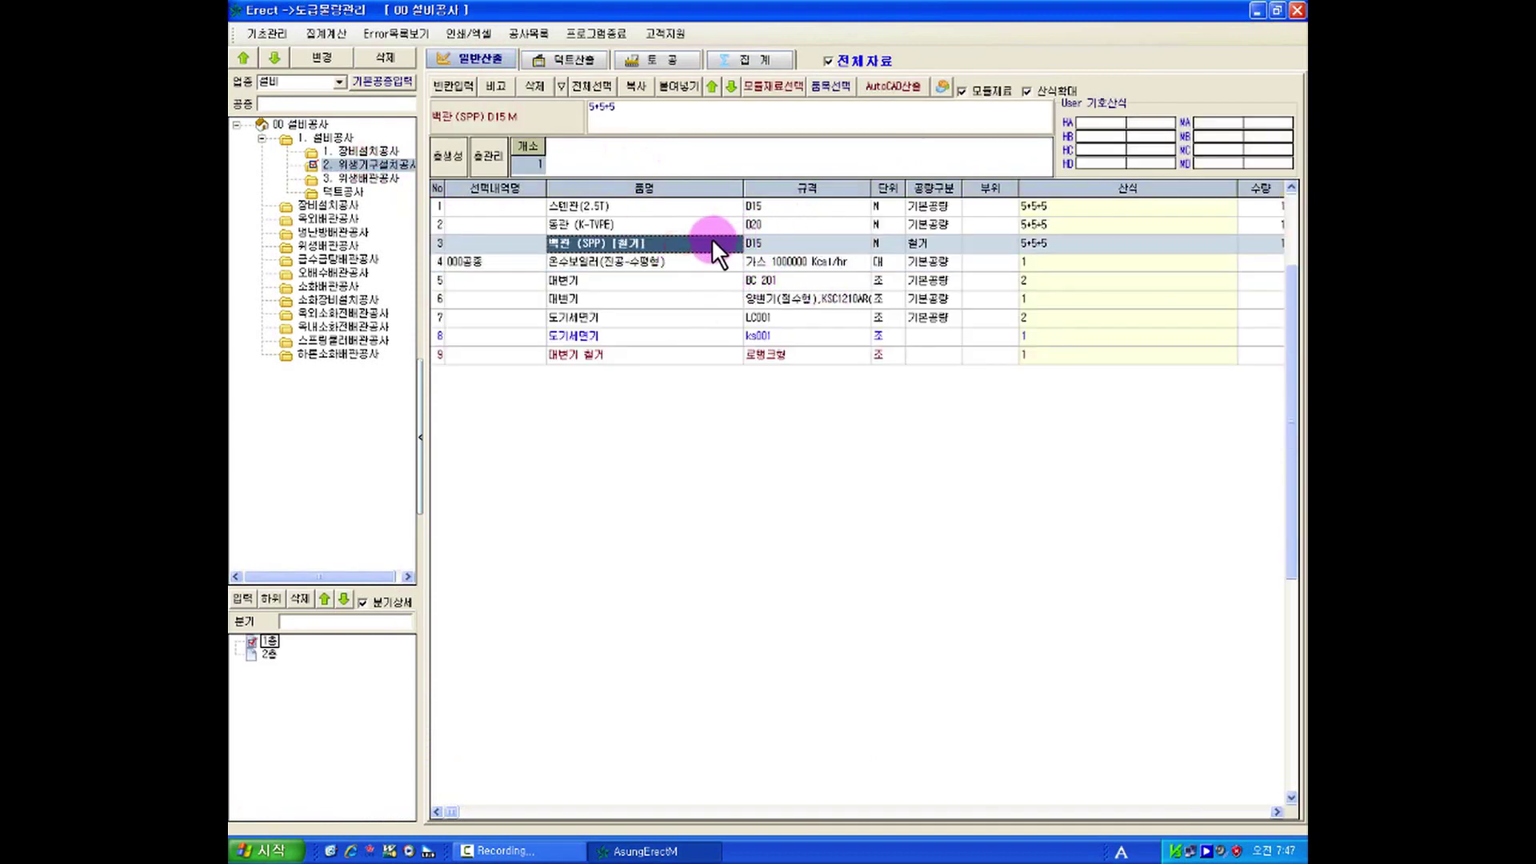
click(771, 242)
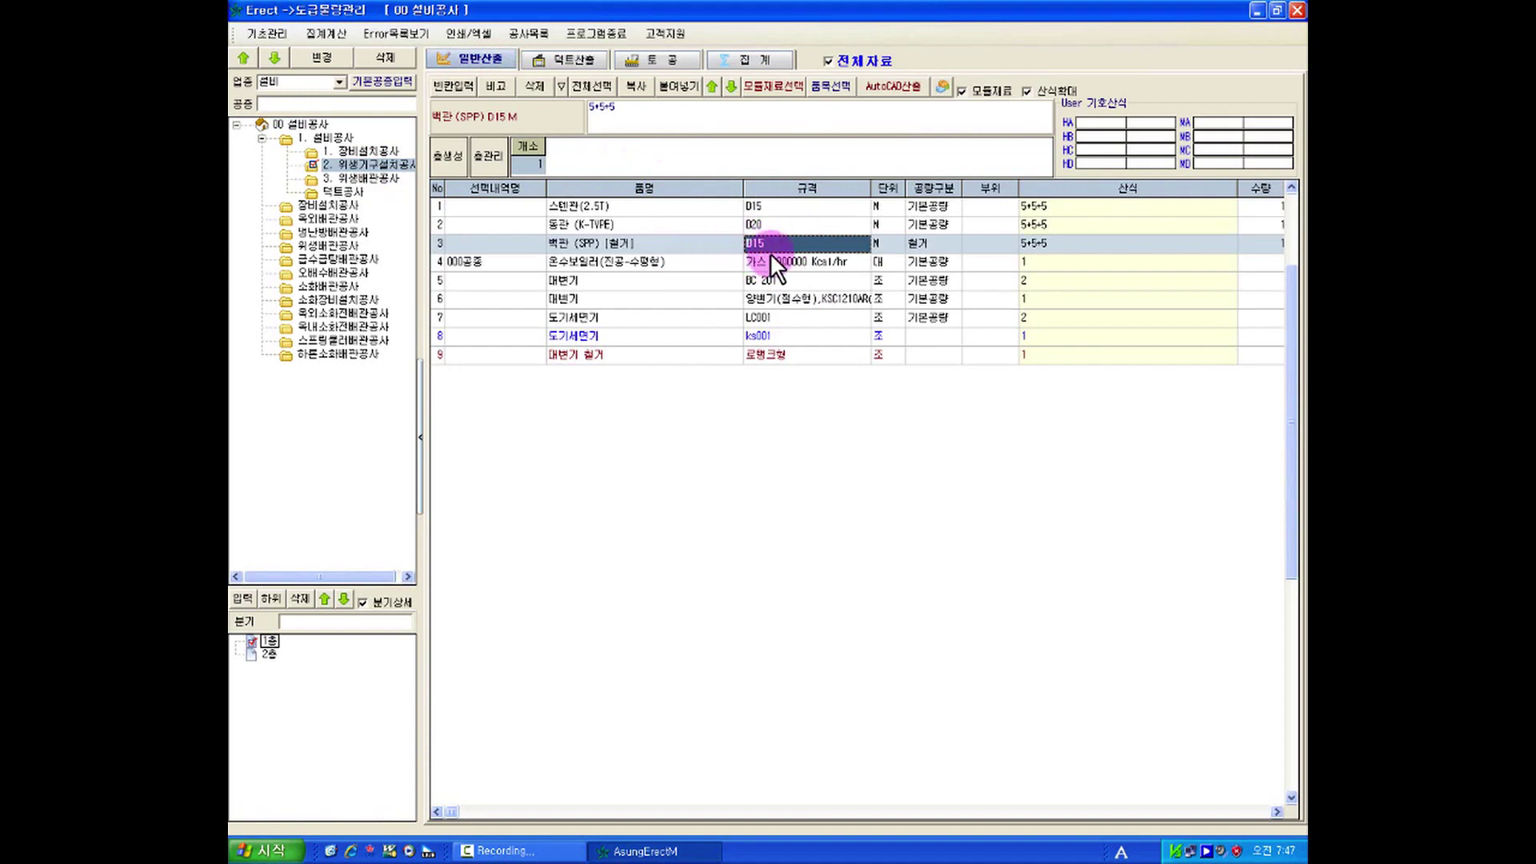
click(536, 87)
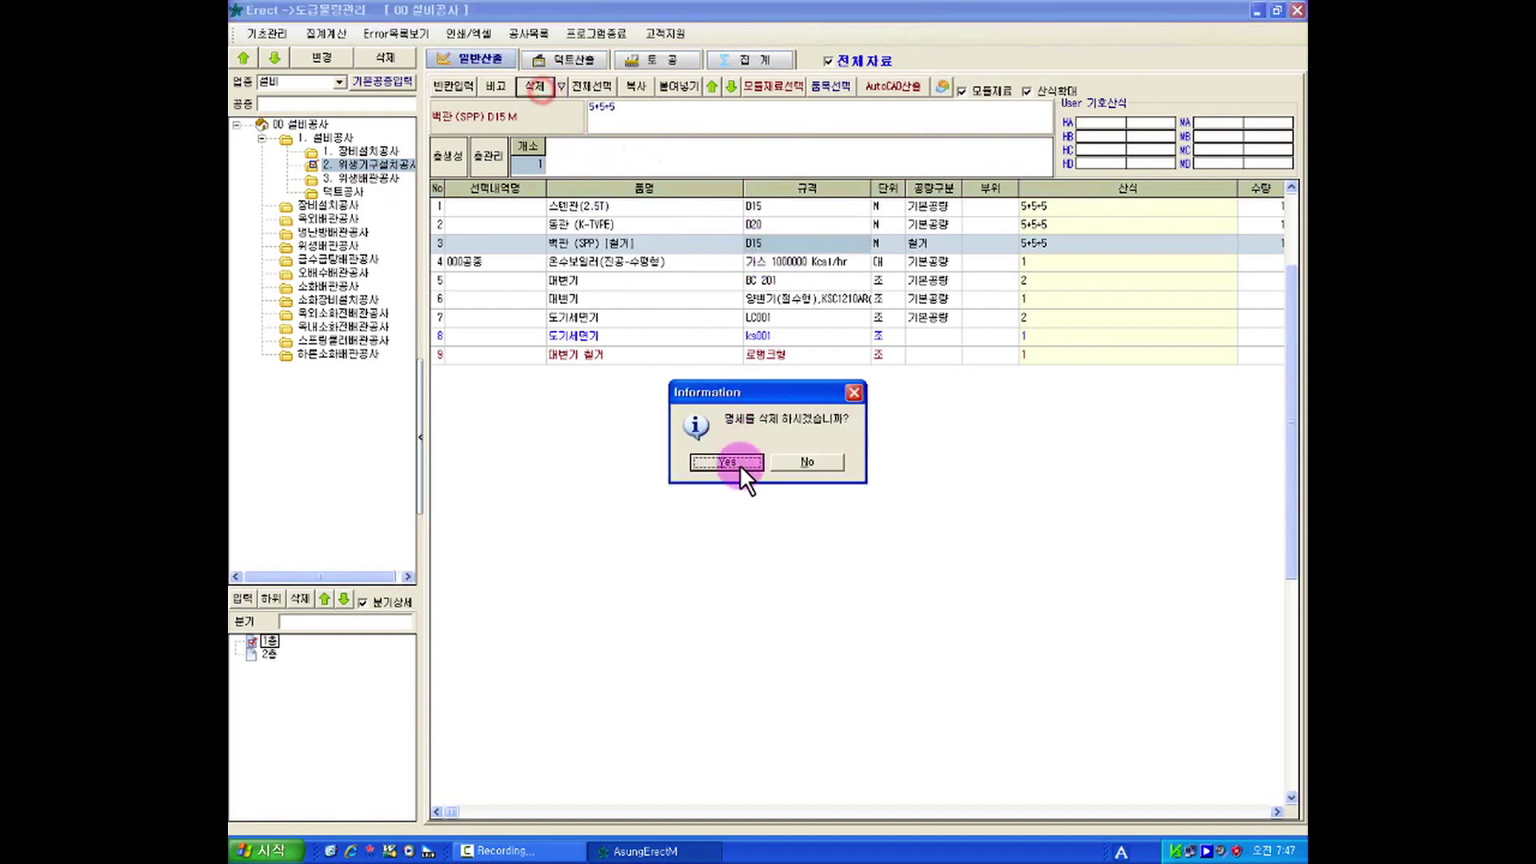
click(736, 472)
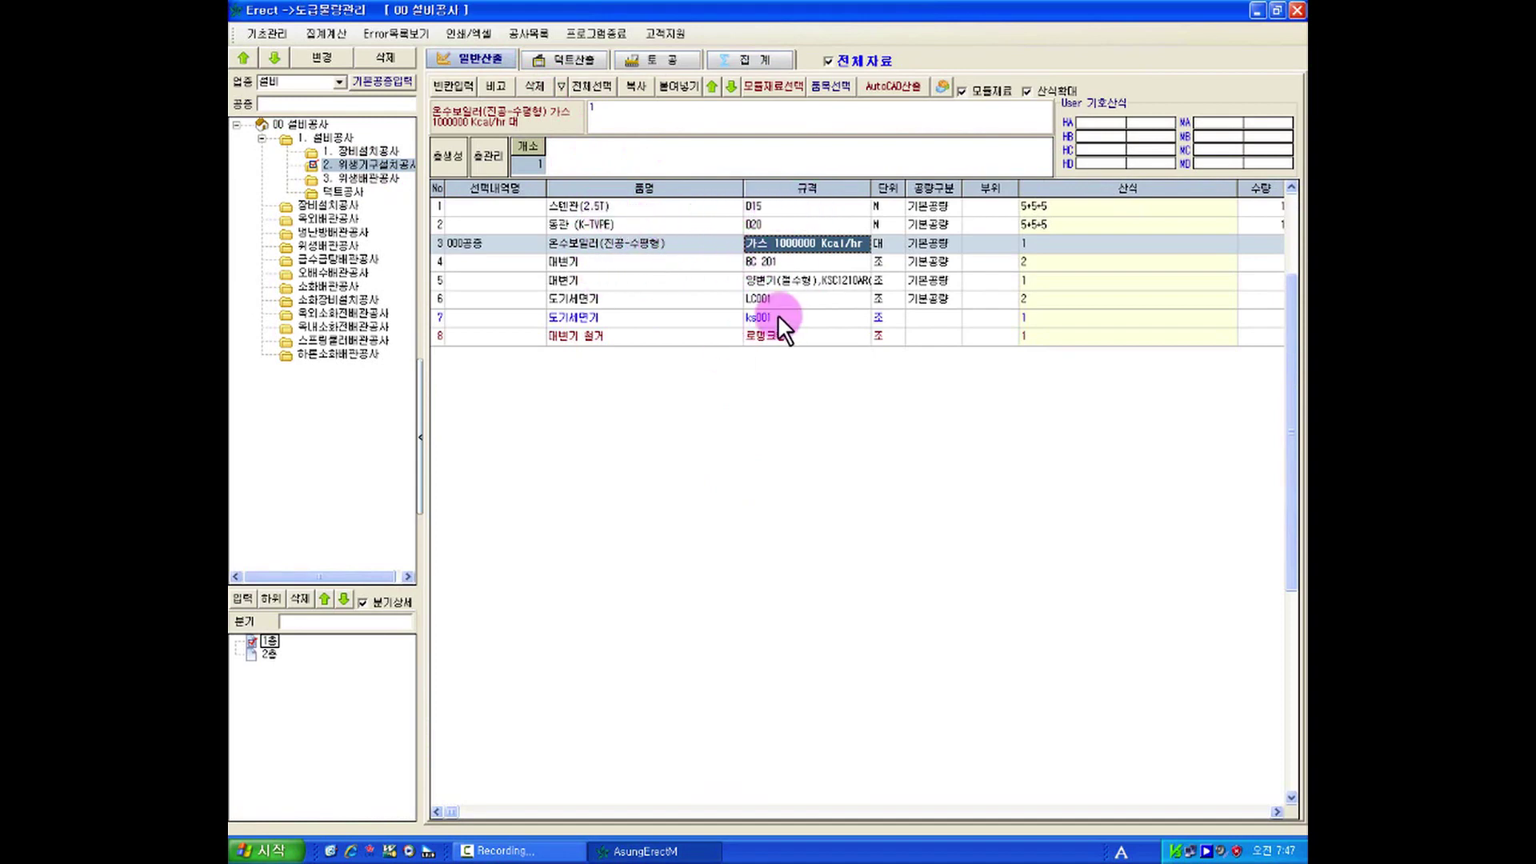
Return to the 집계 list and check the 백관 (SPP) [철거] row against the 집계내용삭제 option, leaving the option off.
click(752, 62)
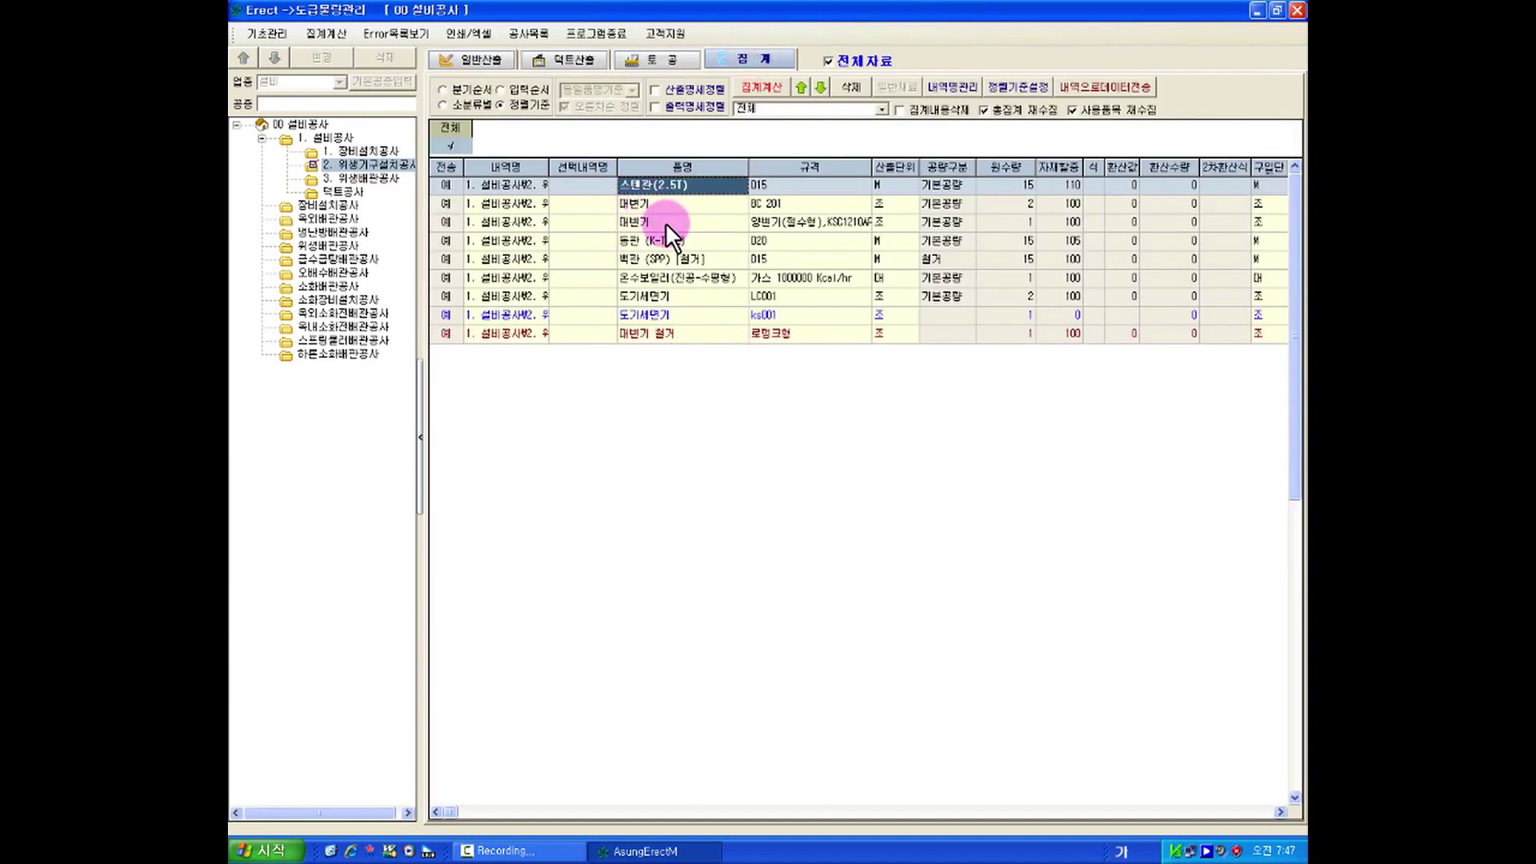
click(665, 261)
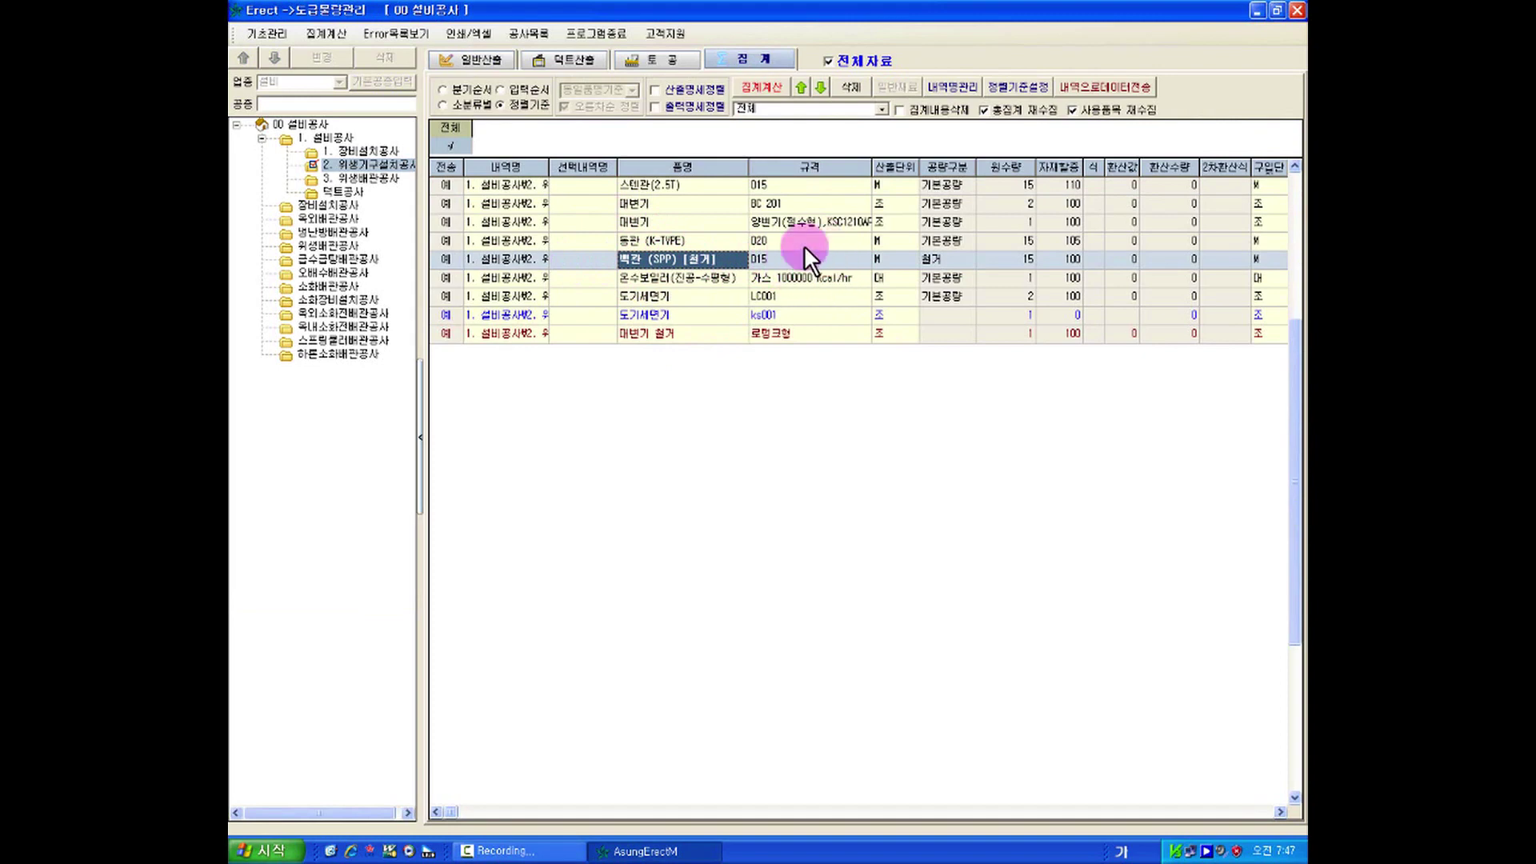
click(896, 108)
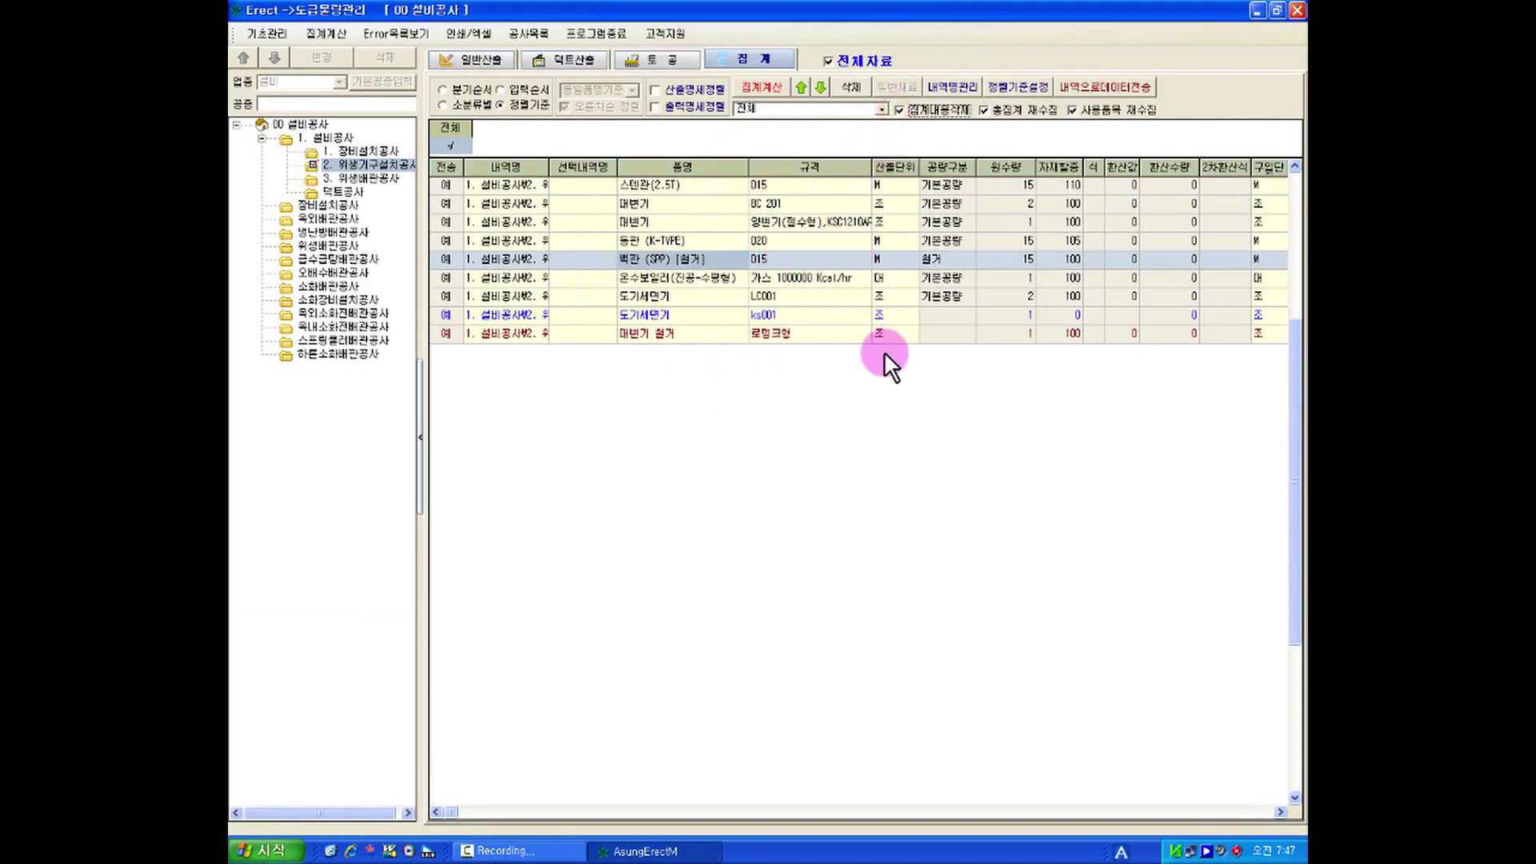
click(929, 112)
click(766, 258)
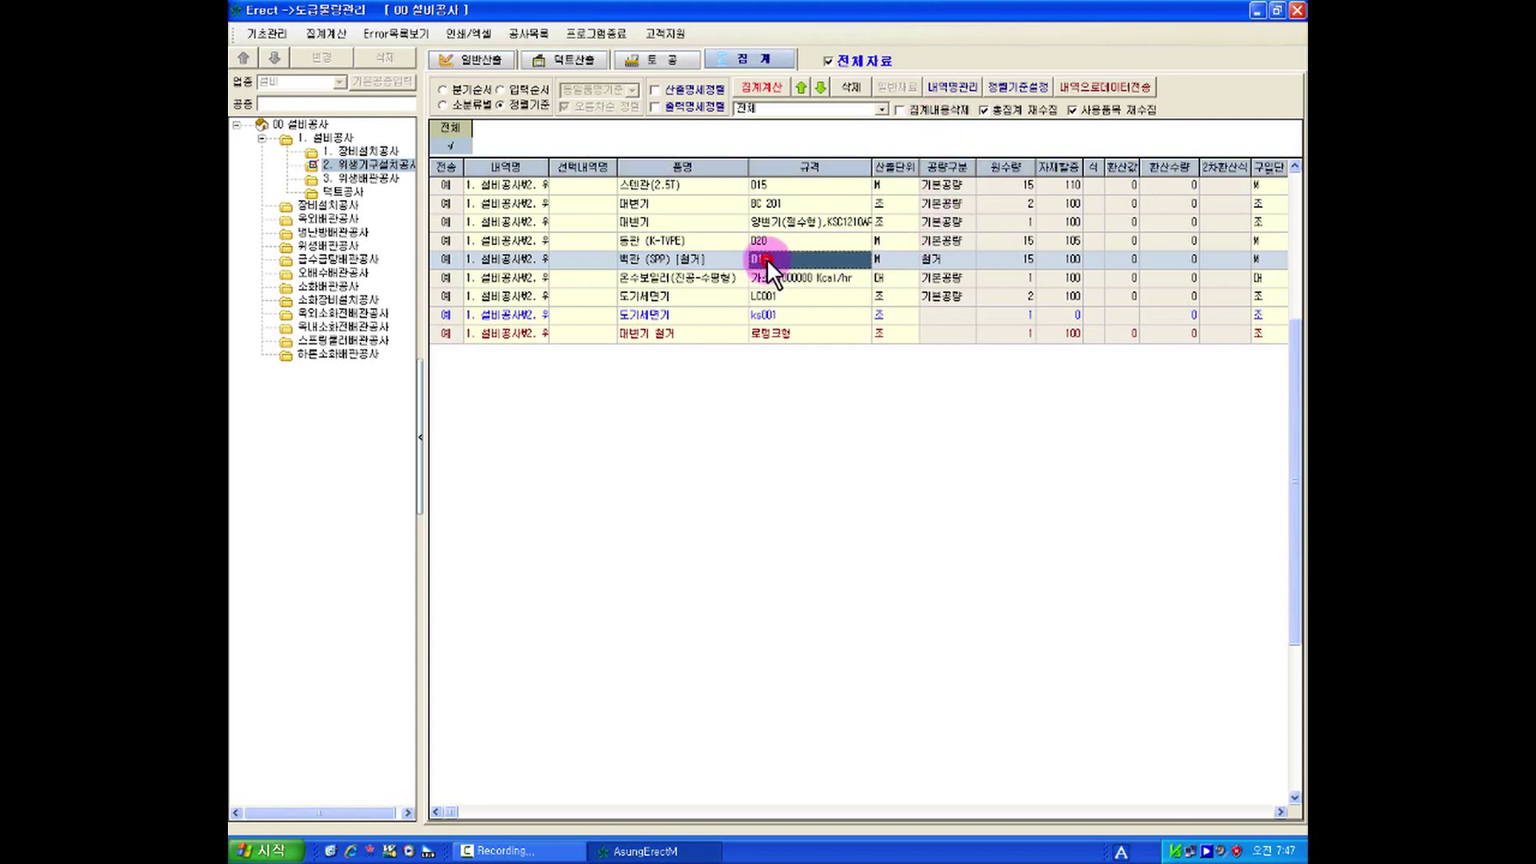
click(931, 109)
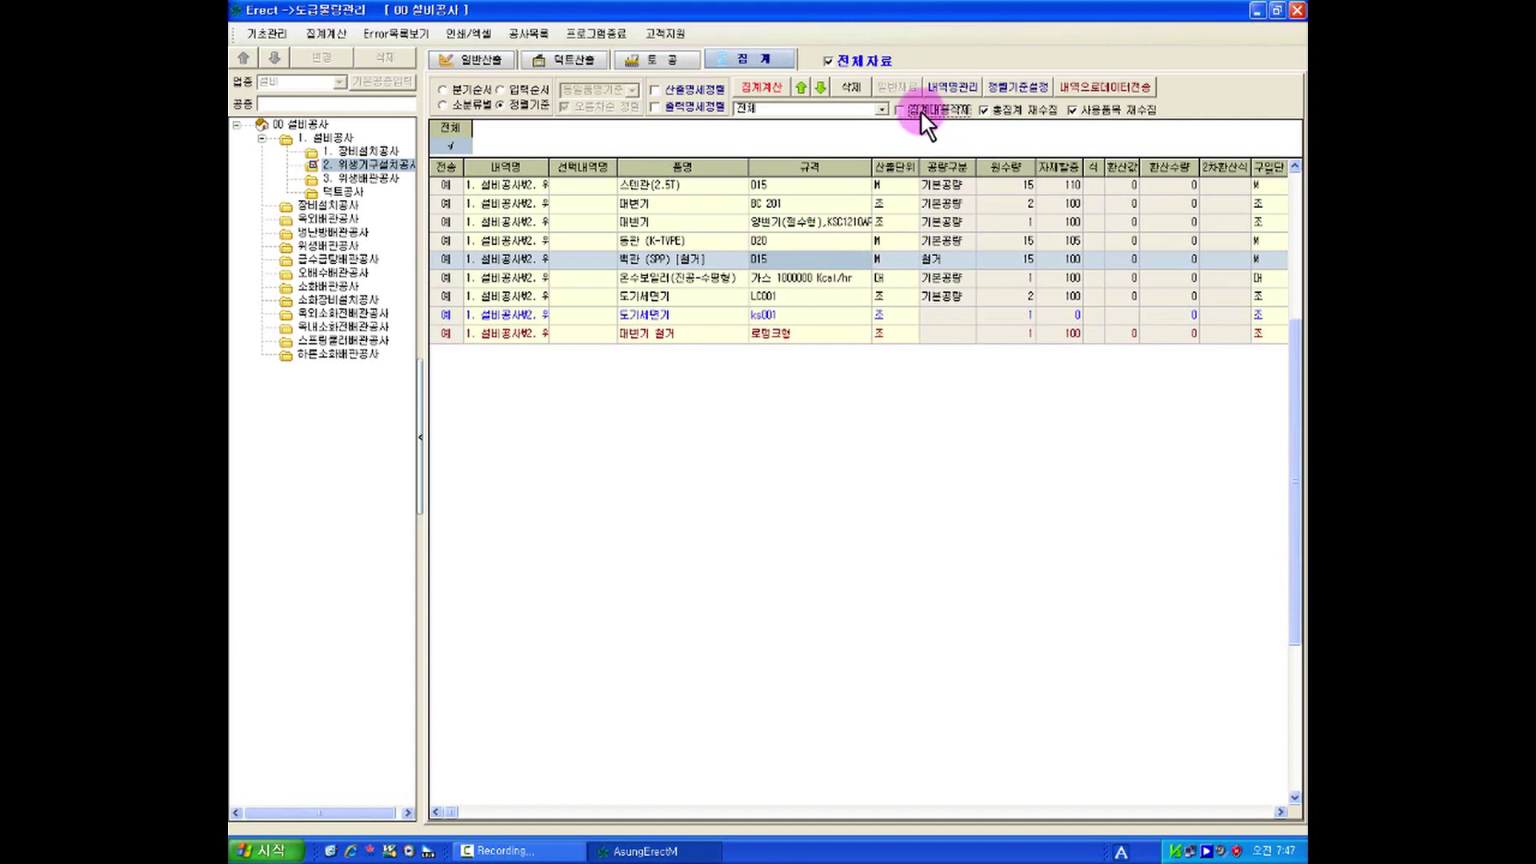
Move the 동관 (K-TYPE) D20 row up in the 집계 list to directly below 스텐관(2.5T).
click(632, 241)
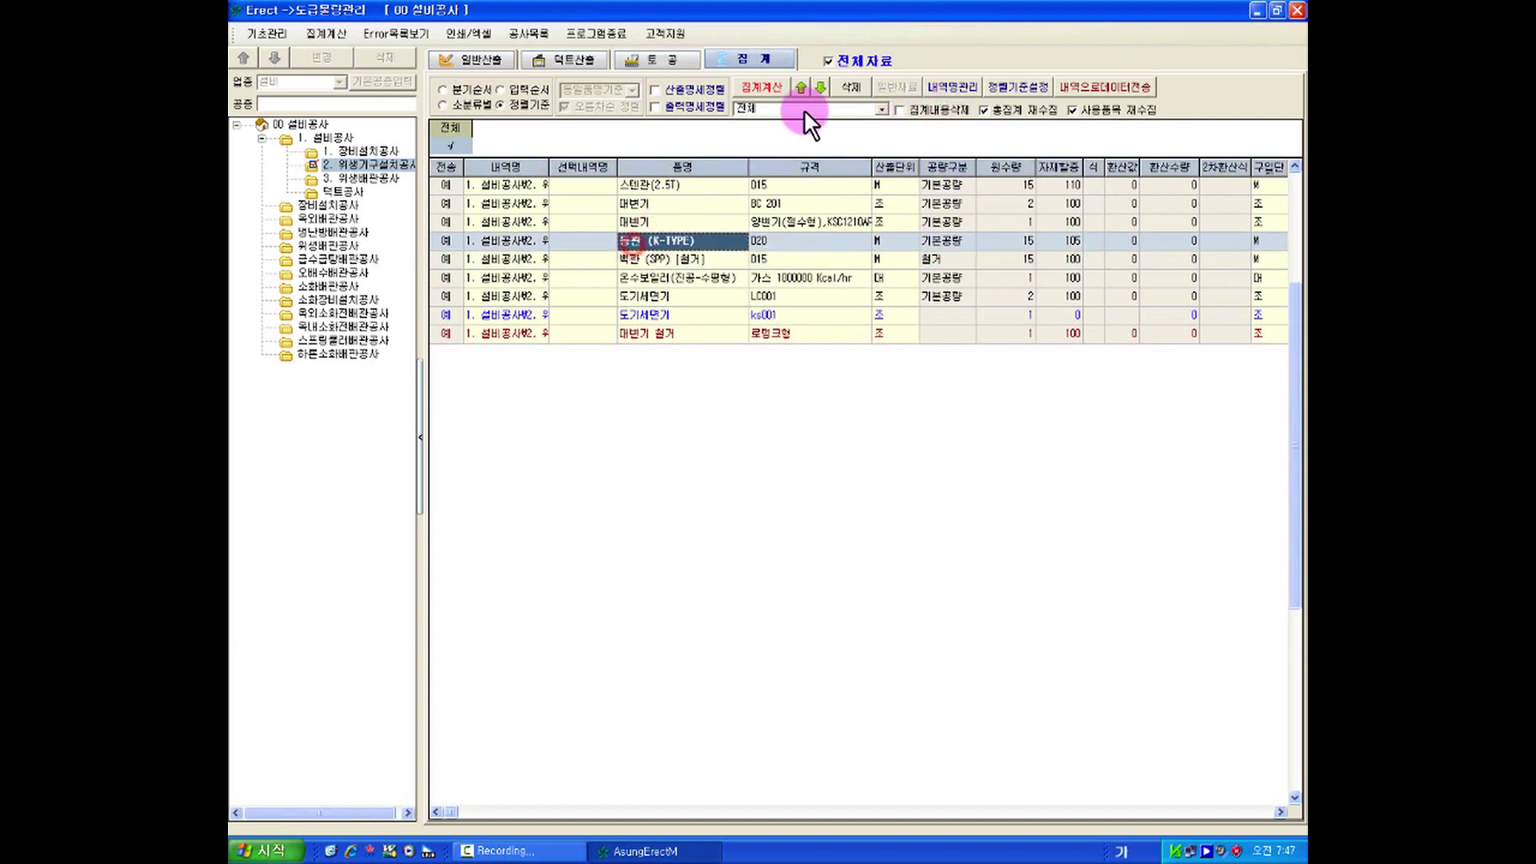
click(799, 88)
click(799, 88)
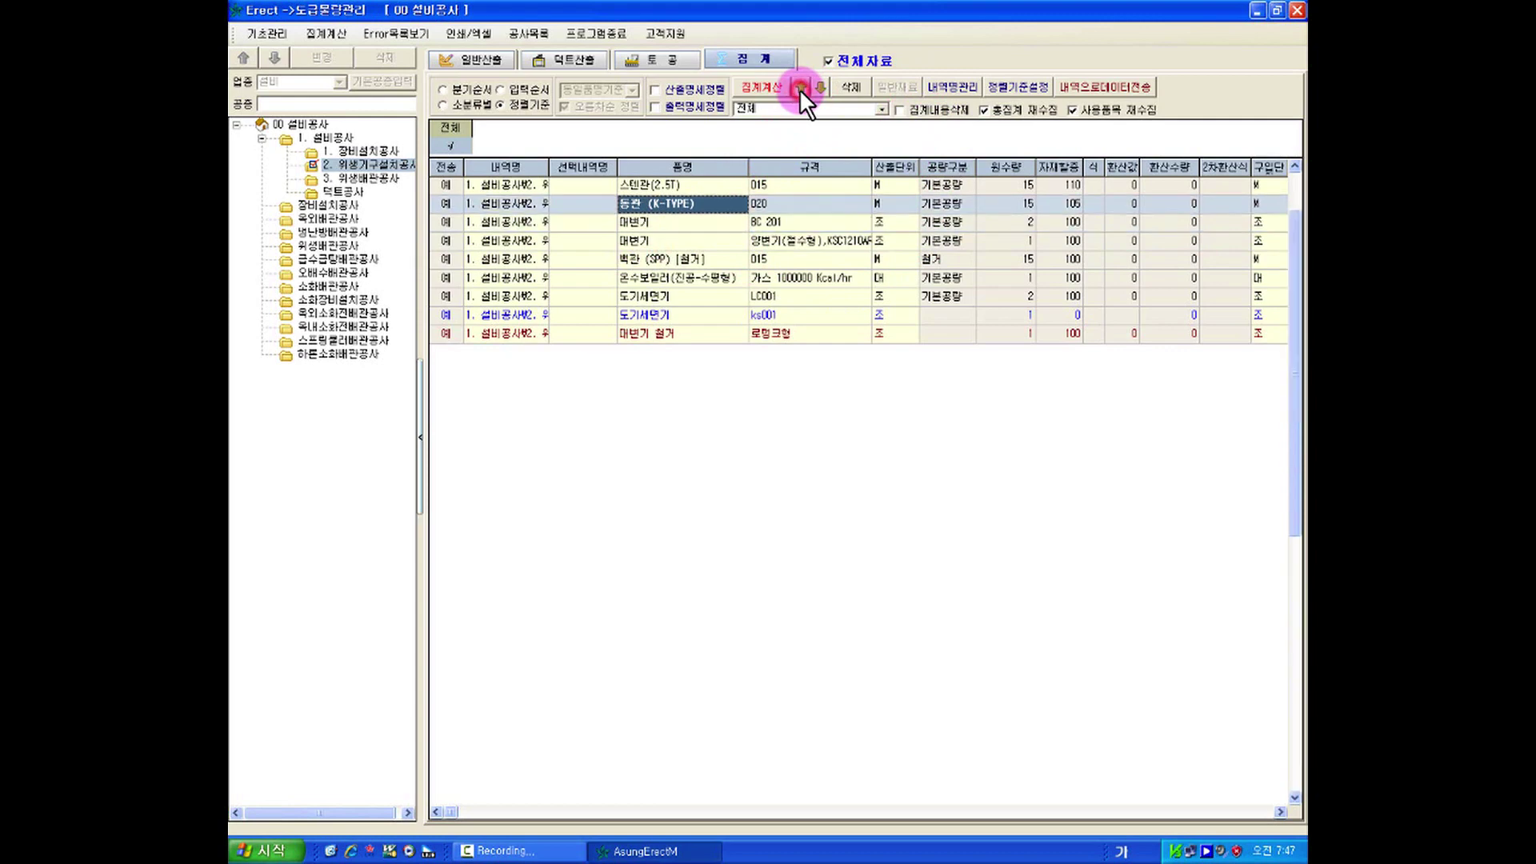
click(817, 84)
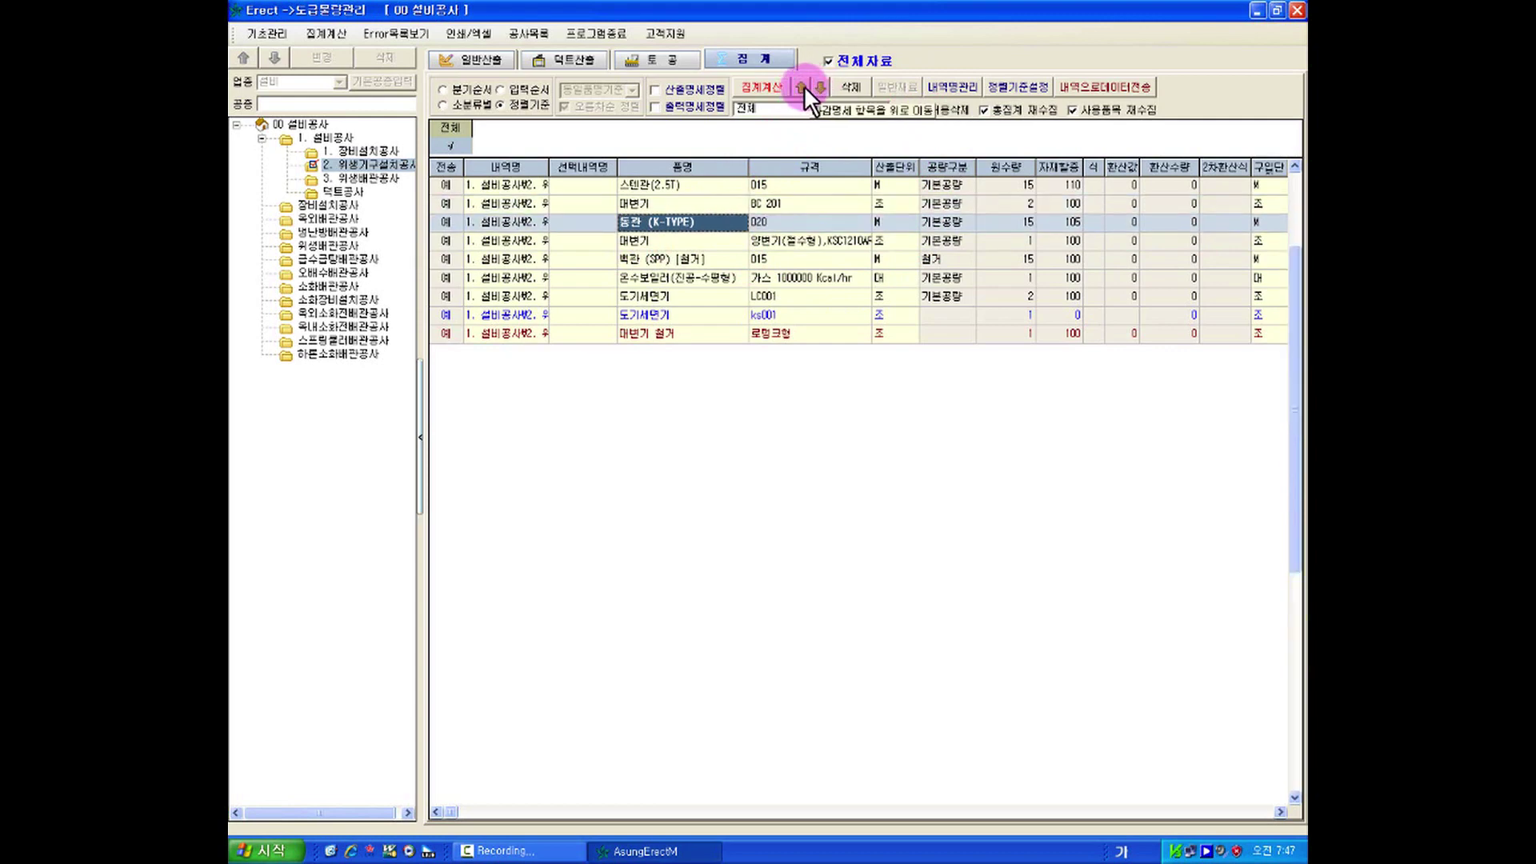
click(801, 85)
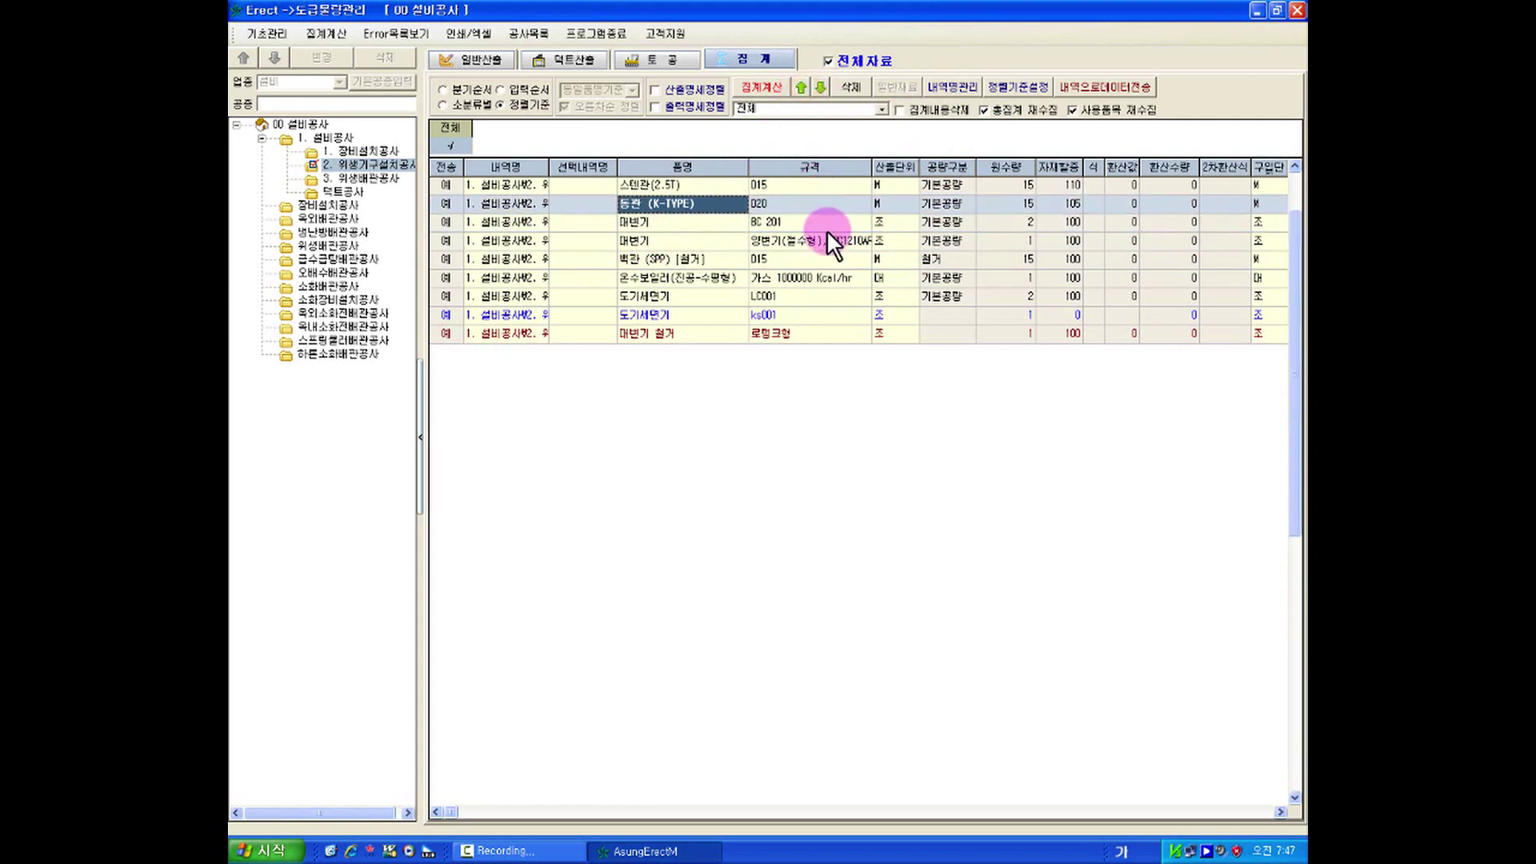
click(801, 197)
click(804, 189)
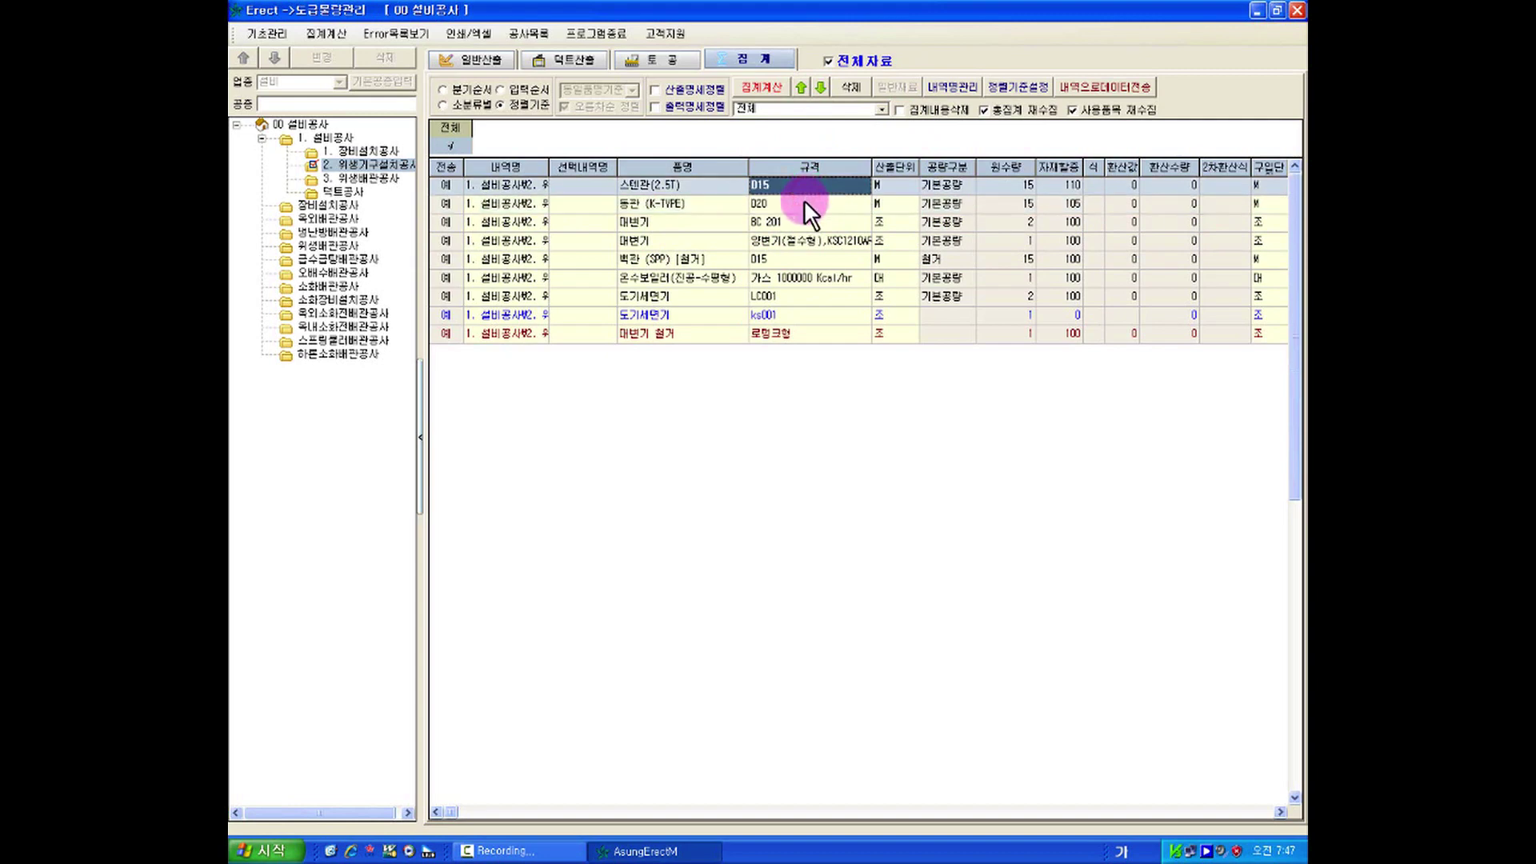
Turn on 집계내용삭제 for the 집계 list and select the 백관 (SPP) [철거] D15 row.
click(804, 200)
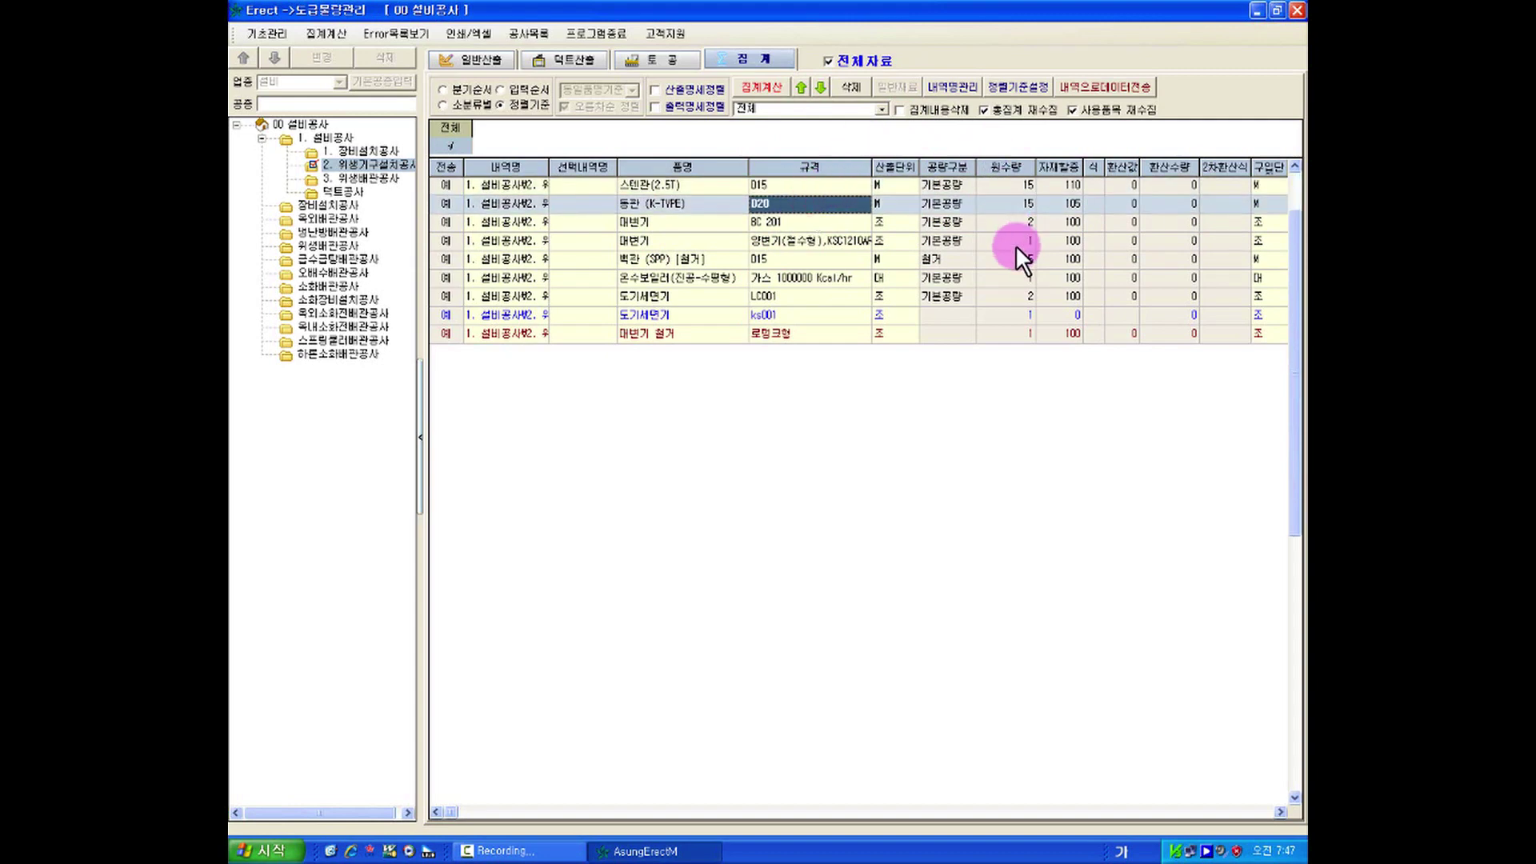
click(928, 109)
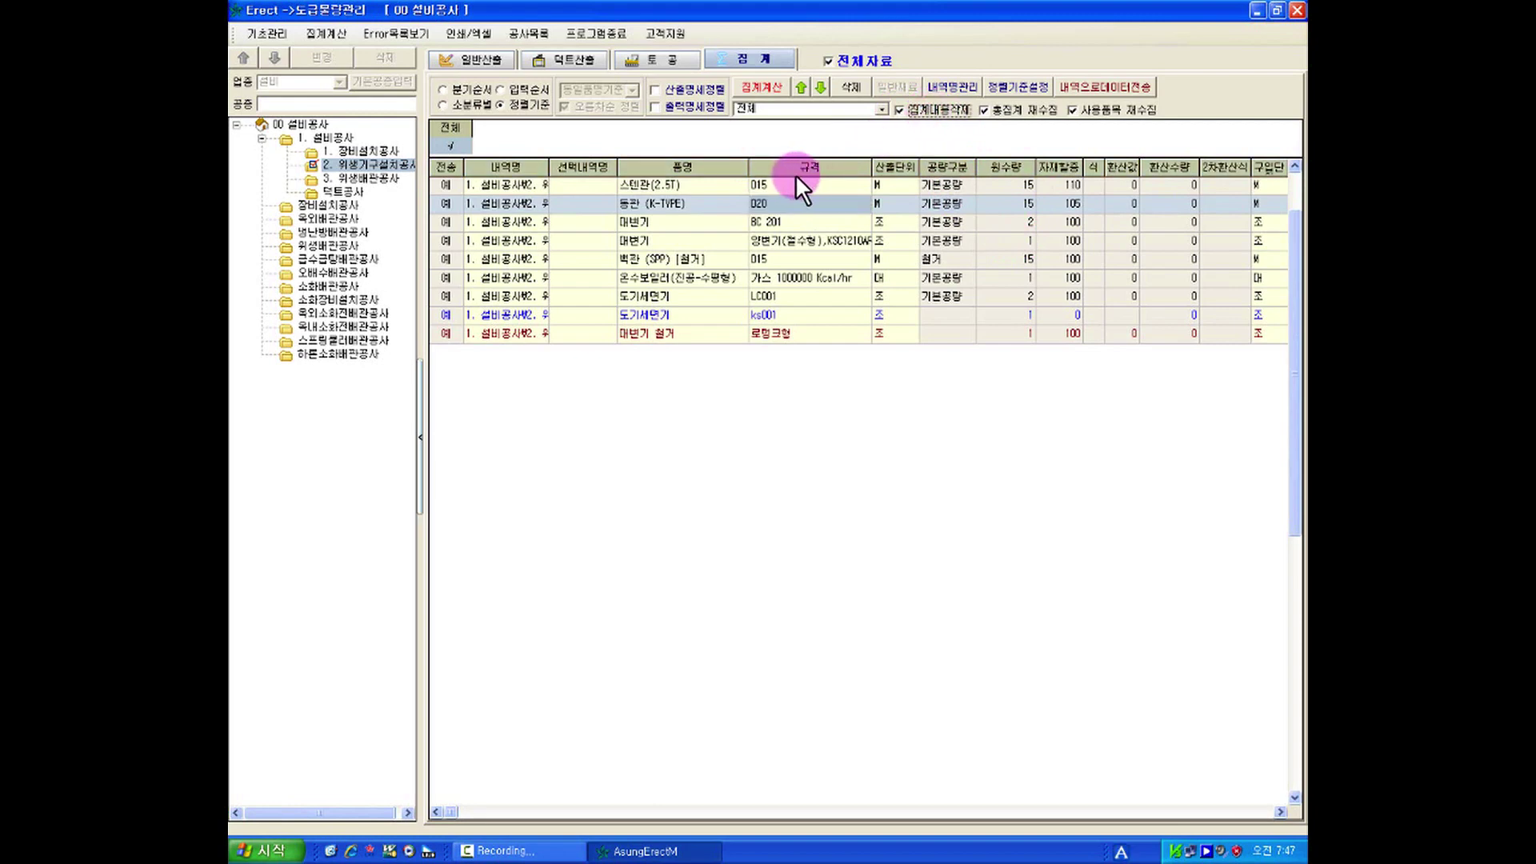
click(763, 83)
click(623, 260)
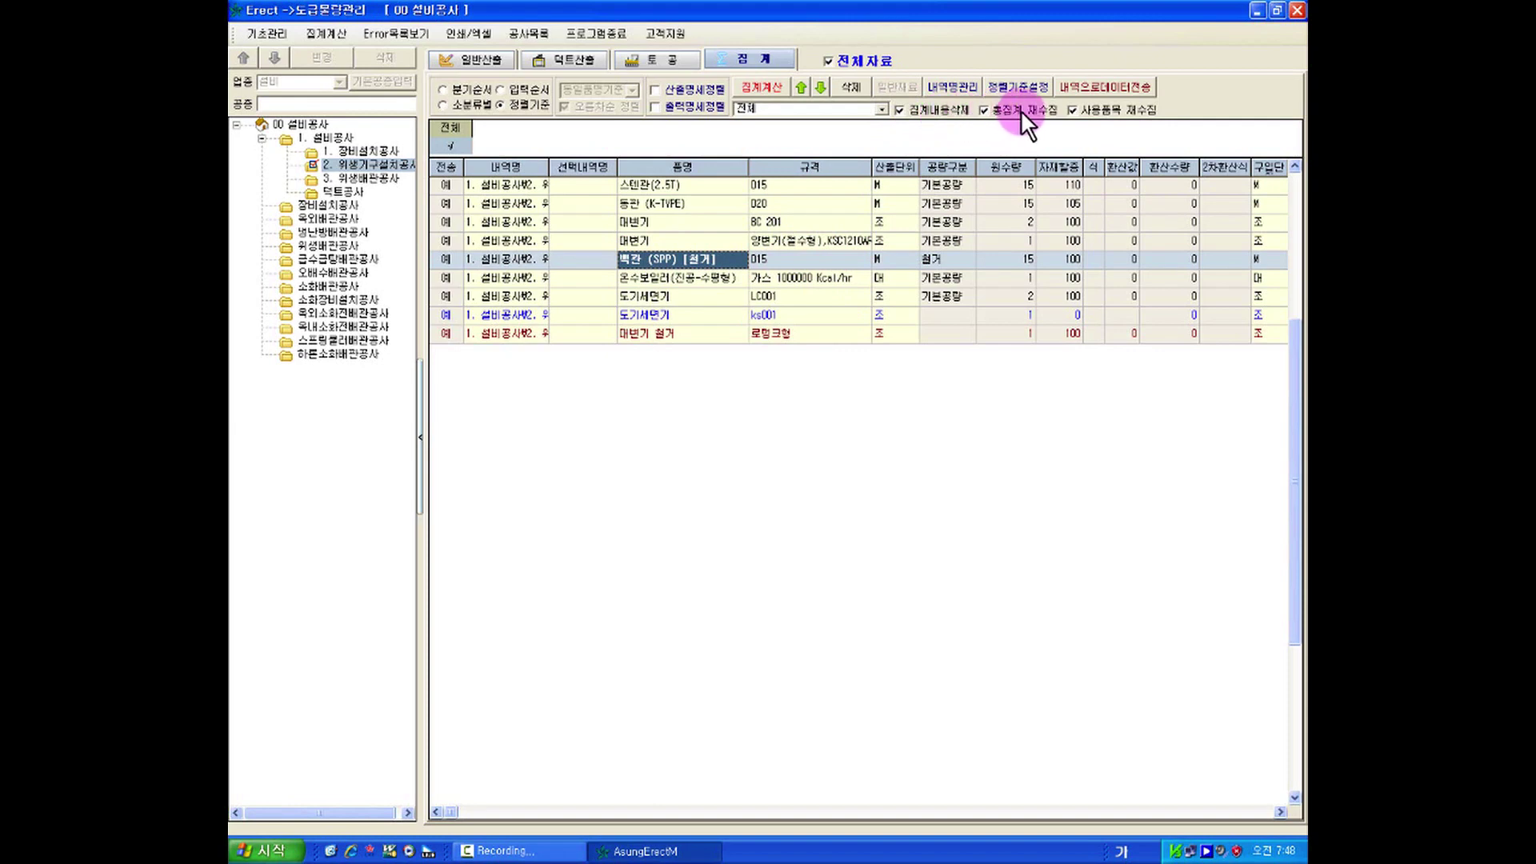
Display the 집계 list for the whole 00 설비공사 project and check its 재수집 options, leaving 사용품목 재수집 and 전체자료 on.
click(301, 126)
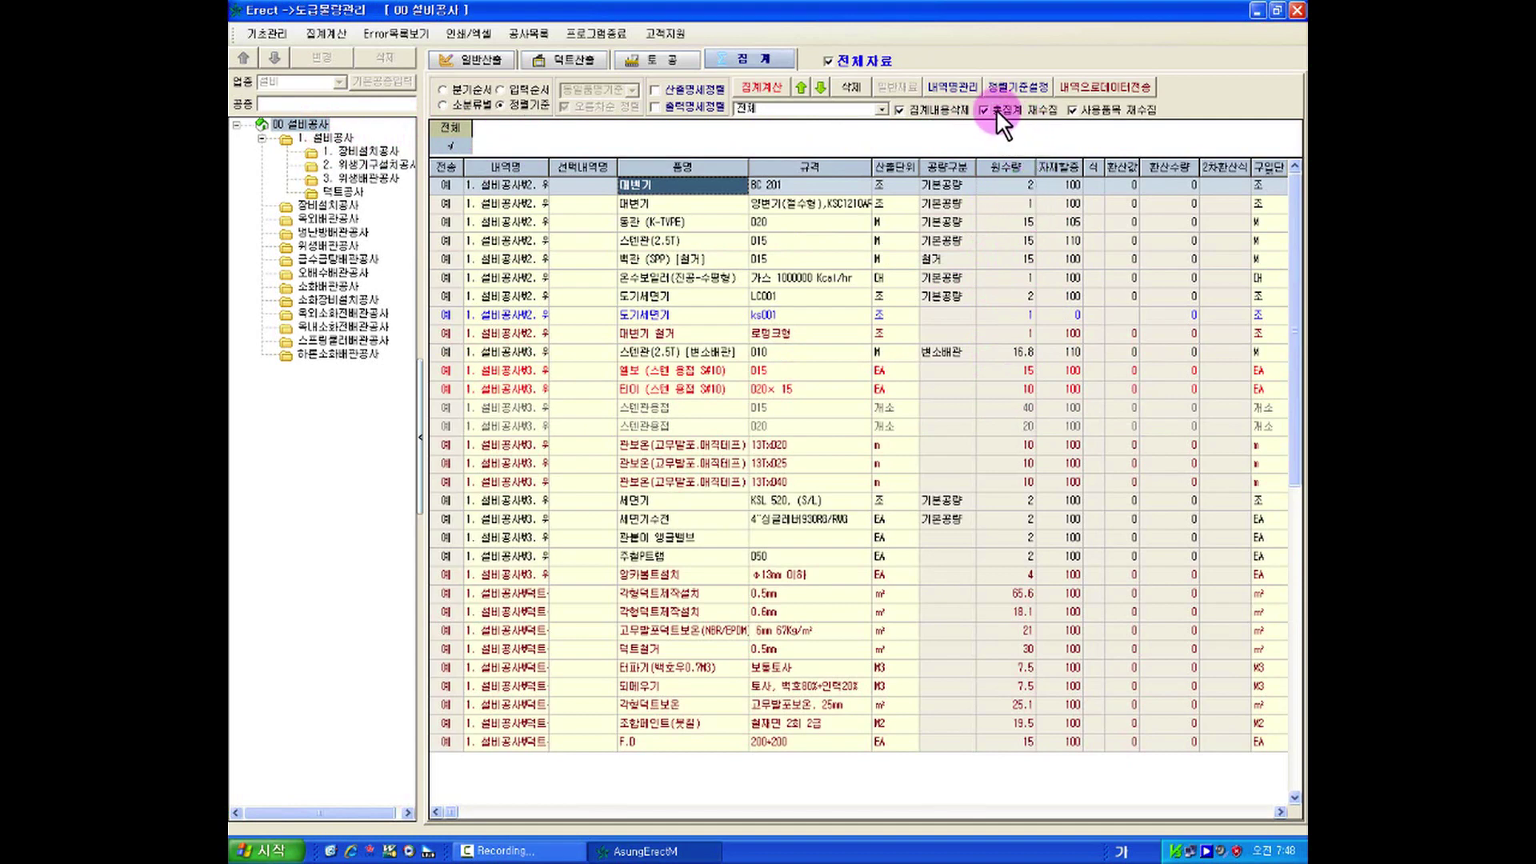
click(1083, 109)
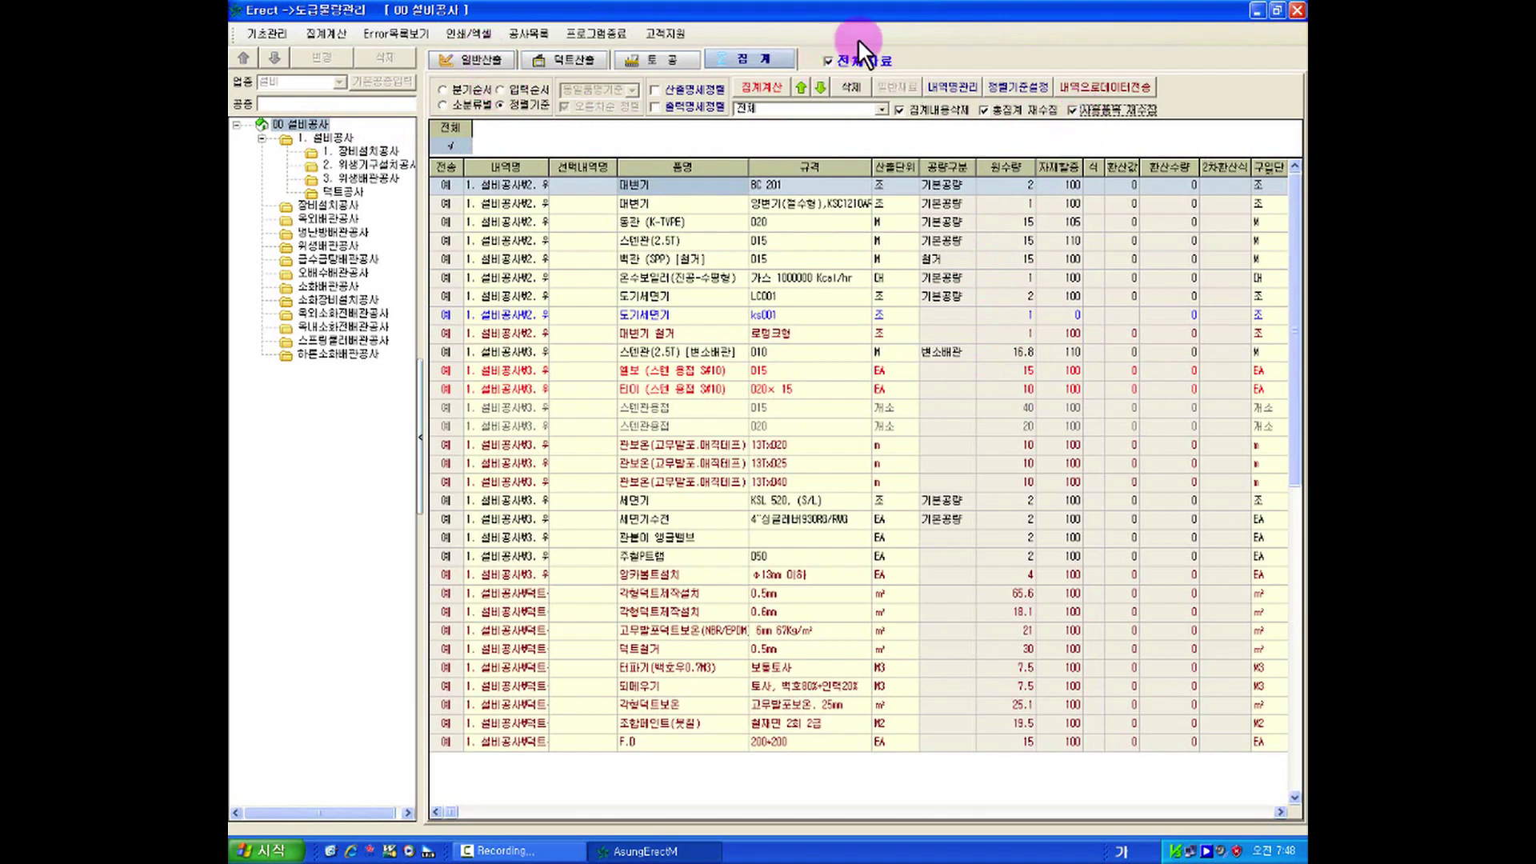
click(863, 61)
Open item selection from the 일반산출 takeoff of 2. 위생기구설치공사, check which 품목군 is in use, and close it.
click(488, 60)
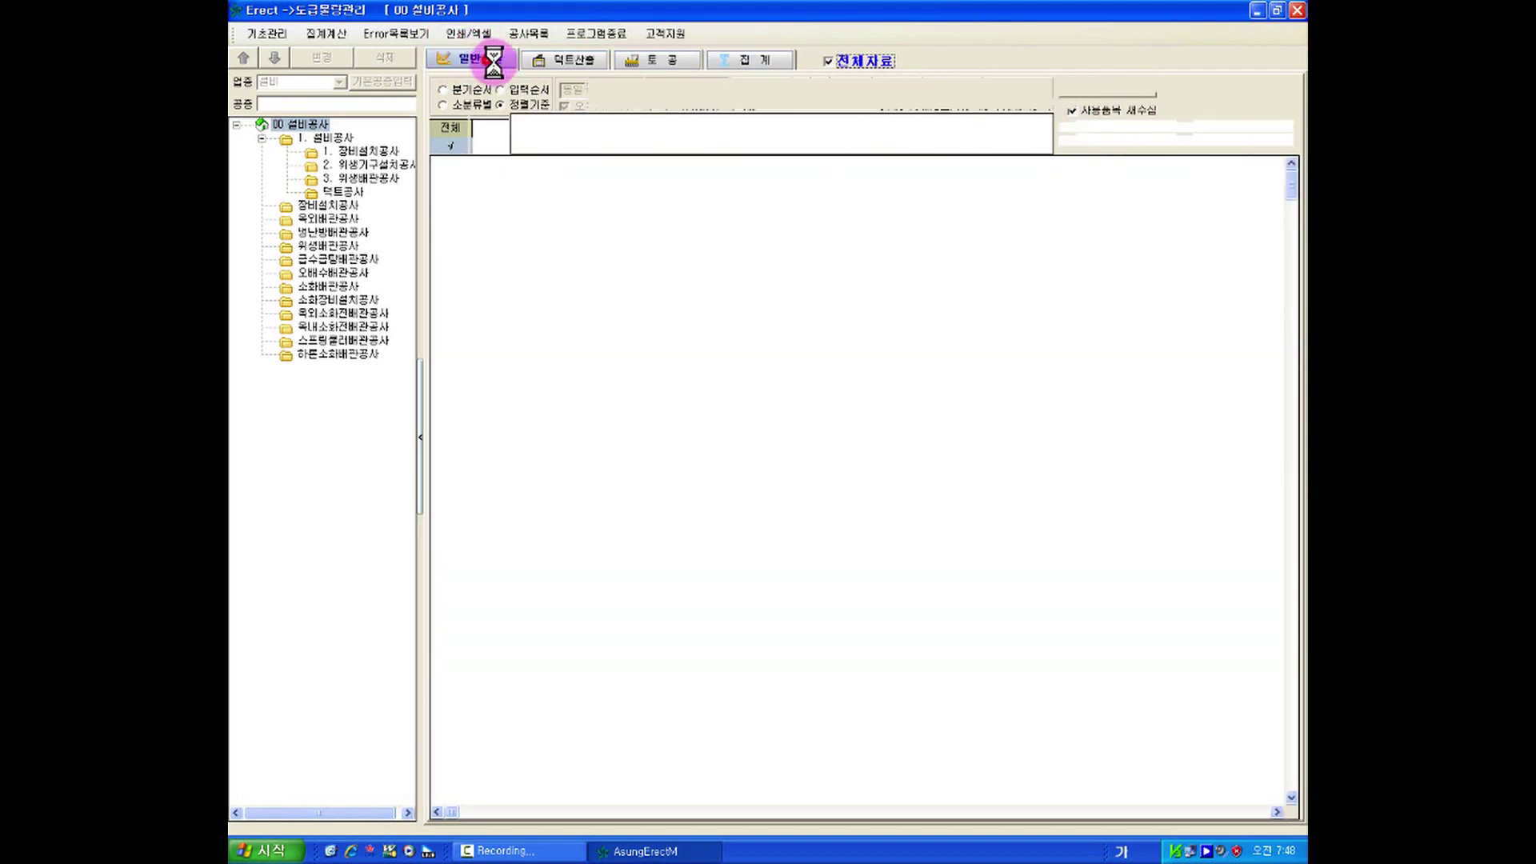
click(832, 85)
click(758, 454)
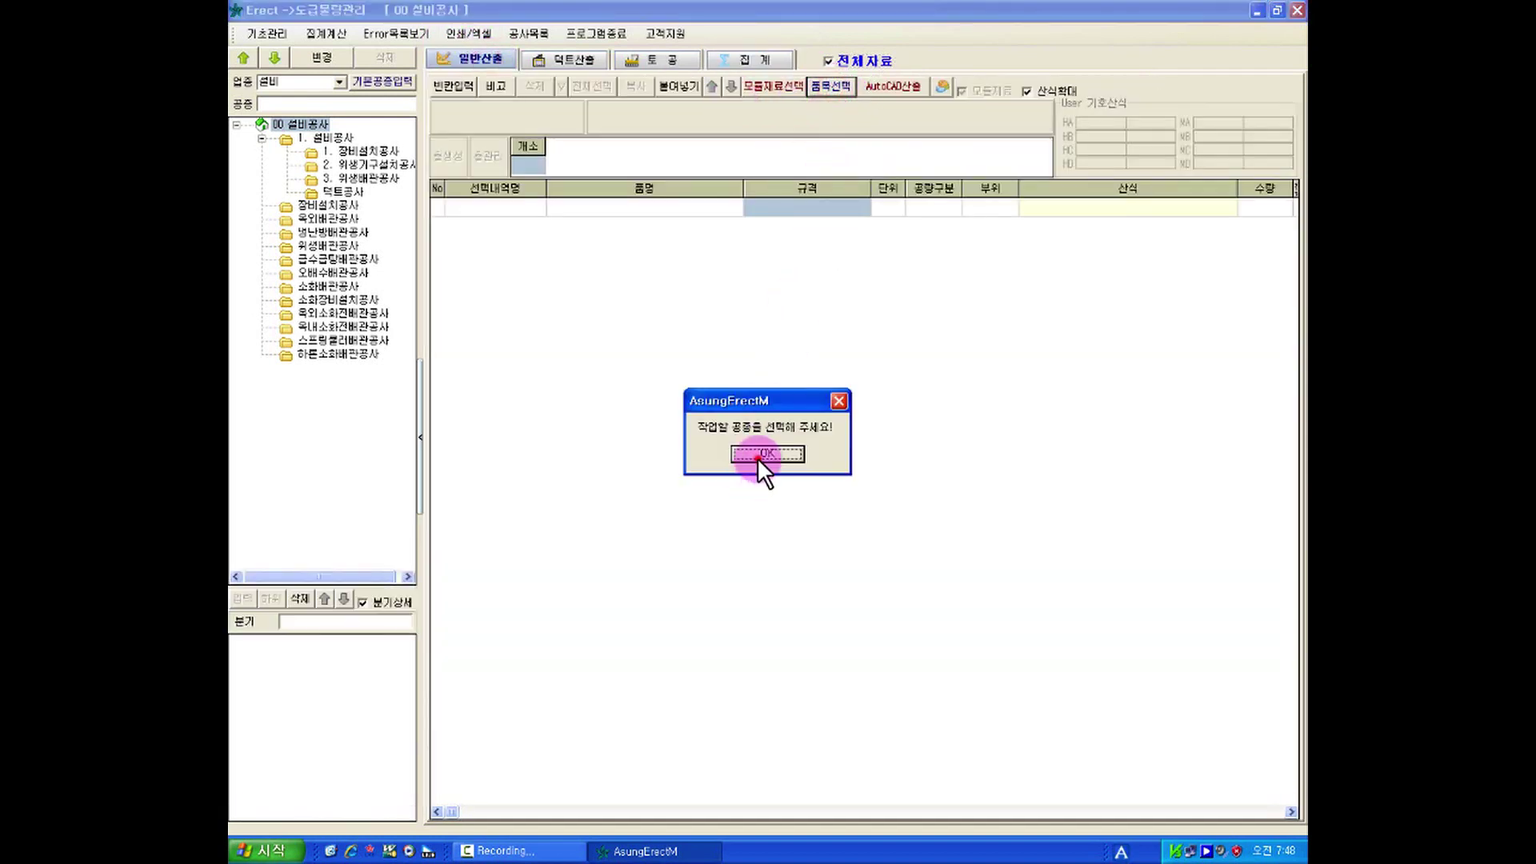
click(352, 165)
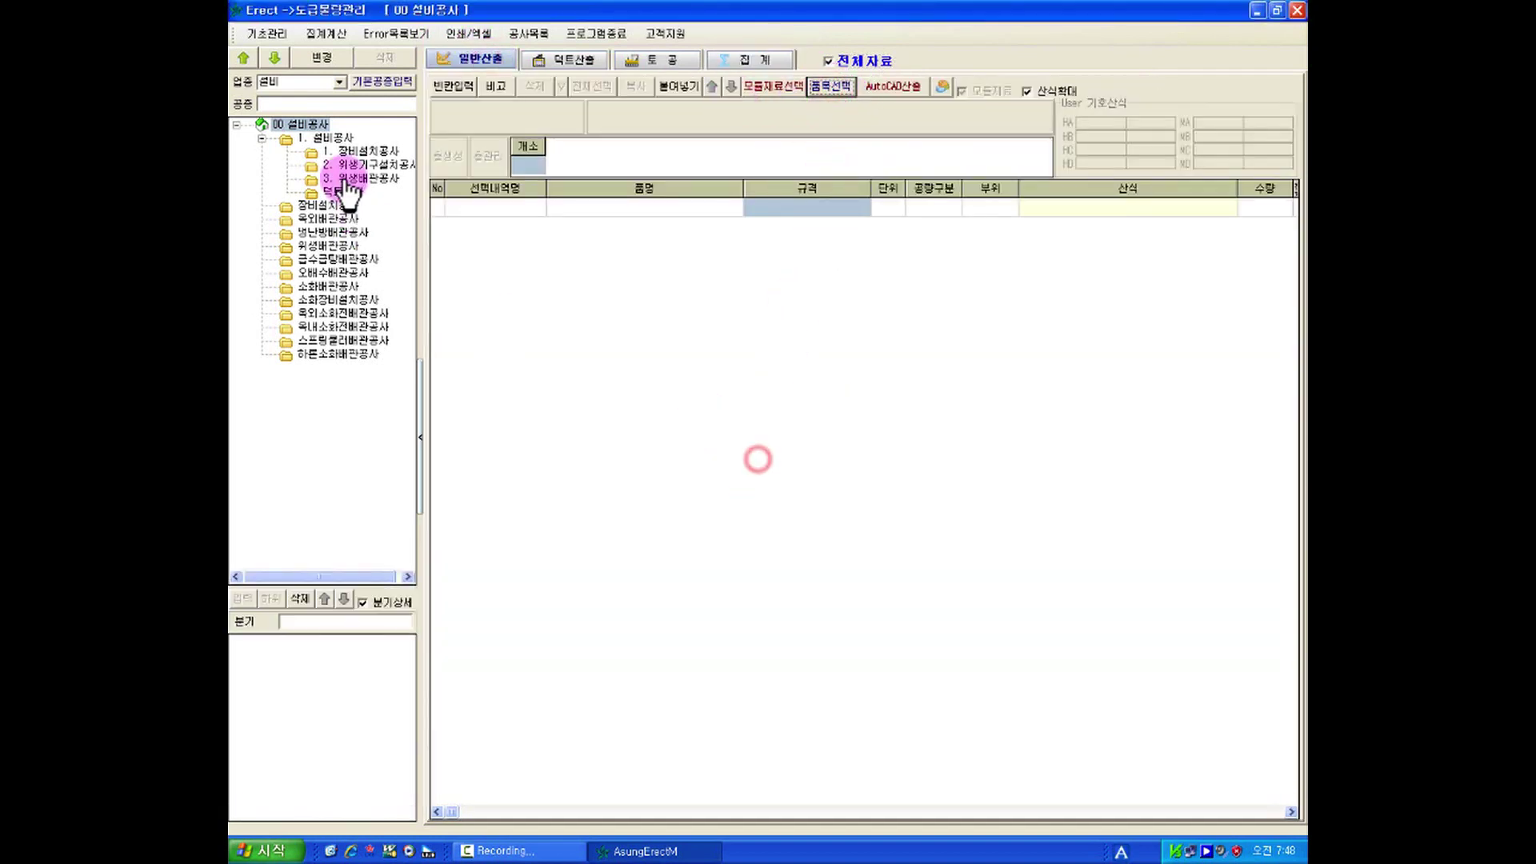
click(827, 91)
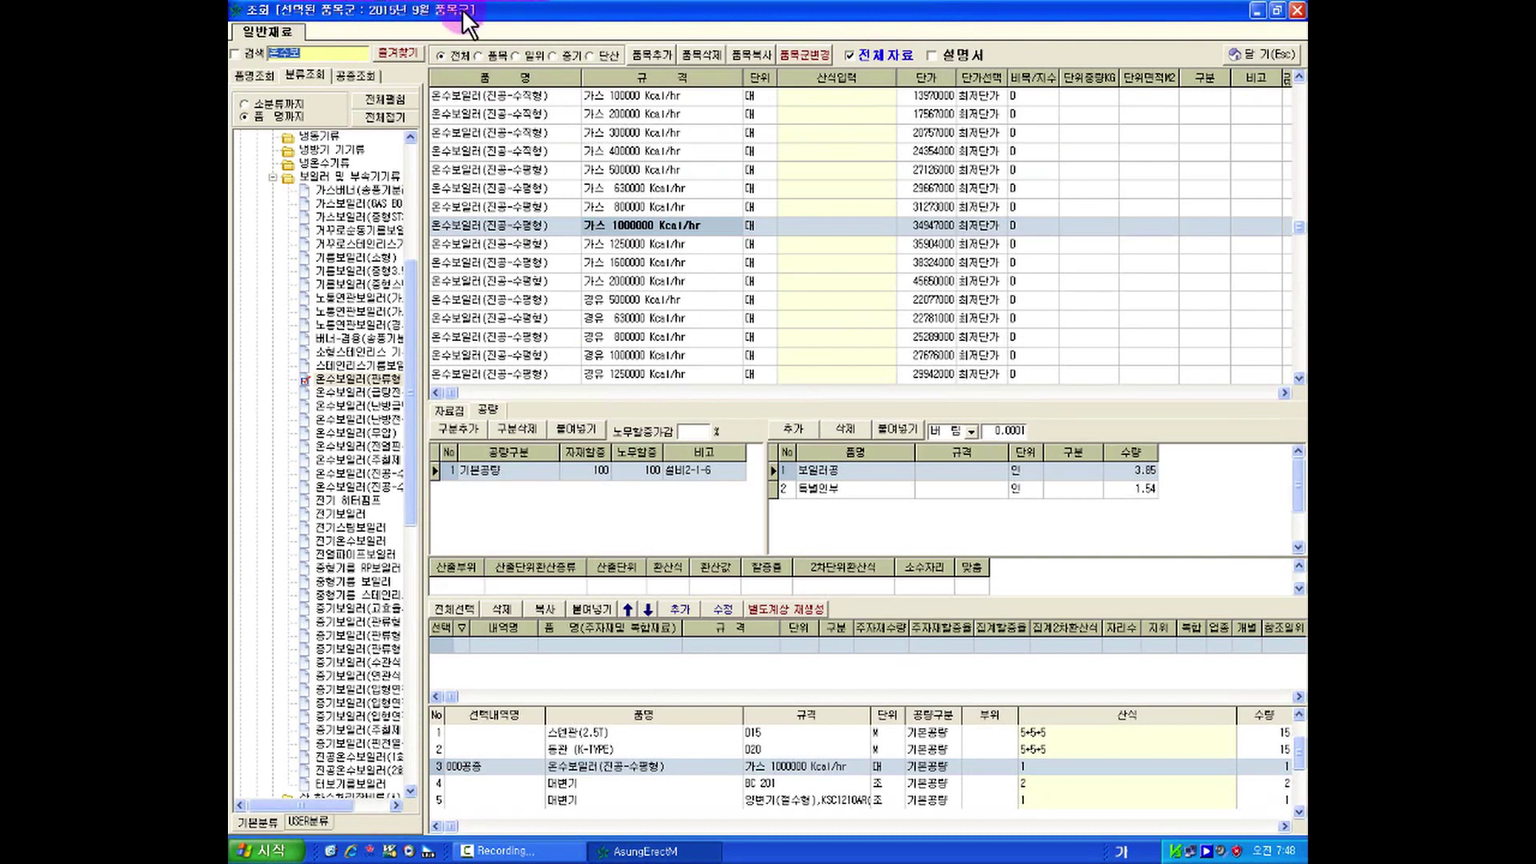
click(1265, 54)
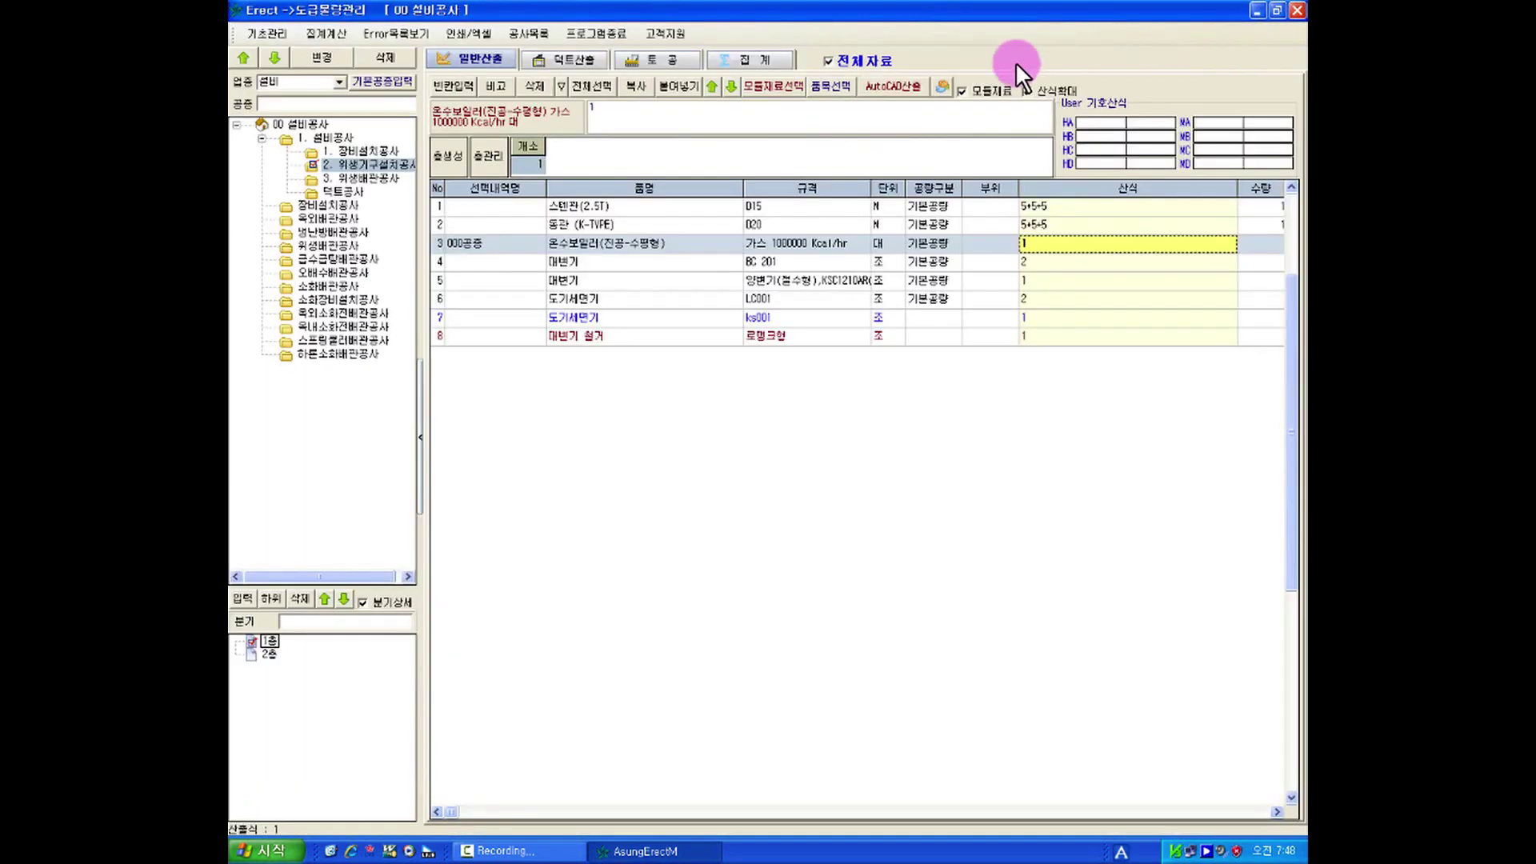
Check the 사용품목 재수집 option in the 집계 list, then select the 동관 (K-TYPE) D20 row in the 일반산출 takeoff.
click(762, 63)
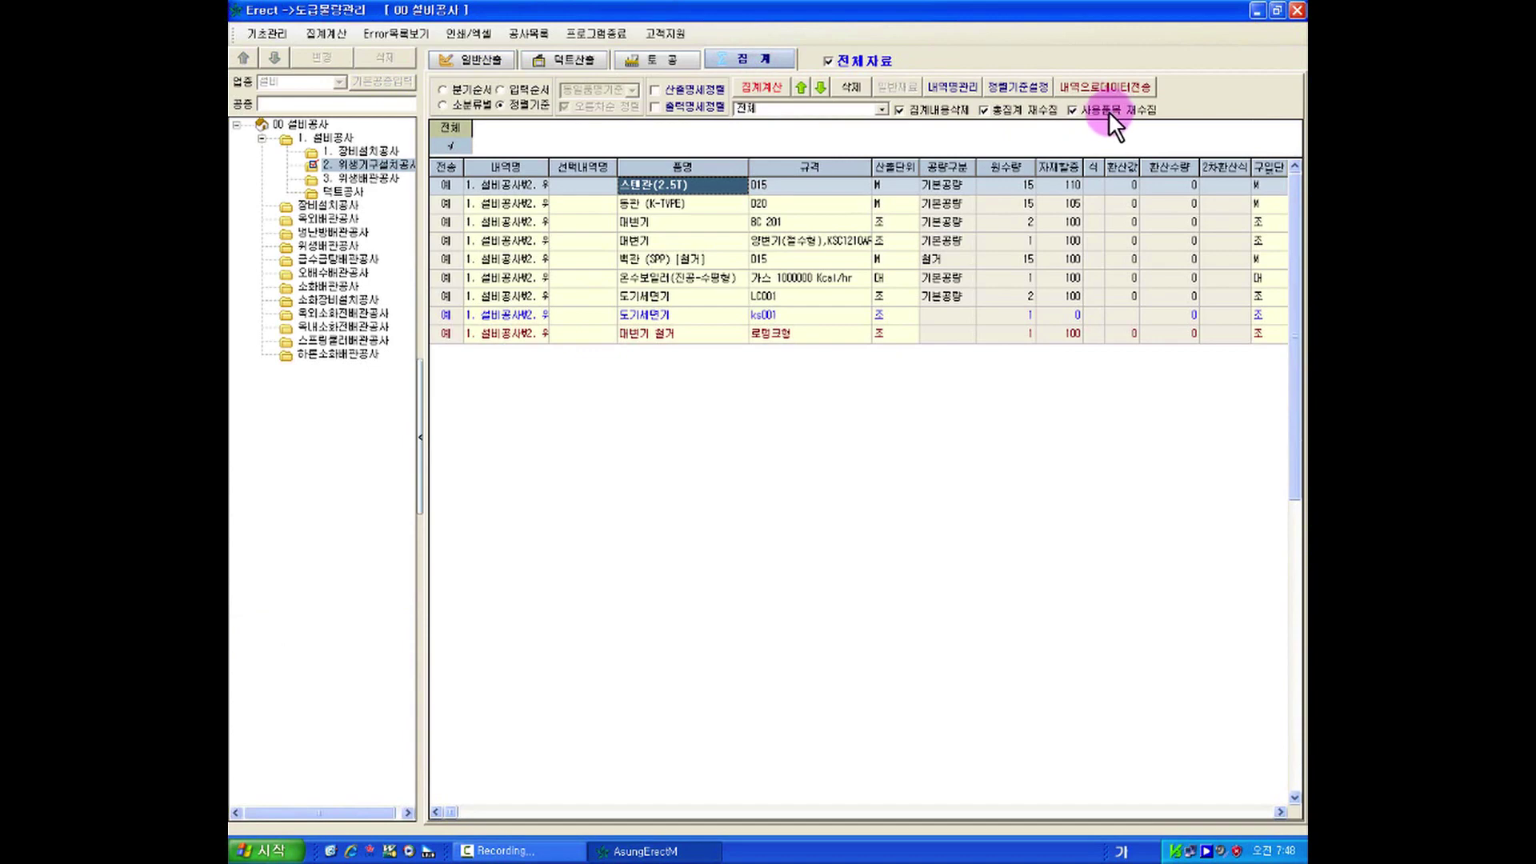
click(468, 59)
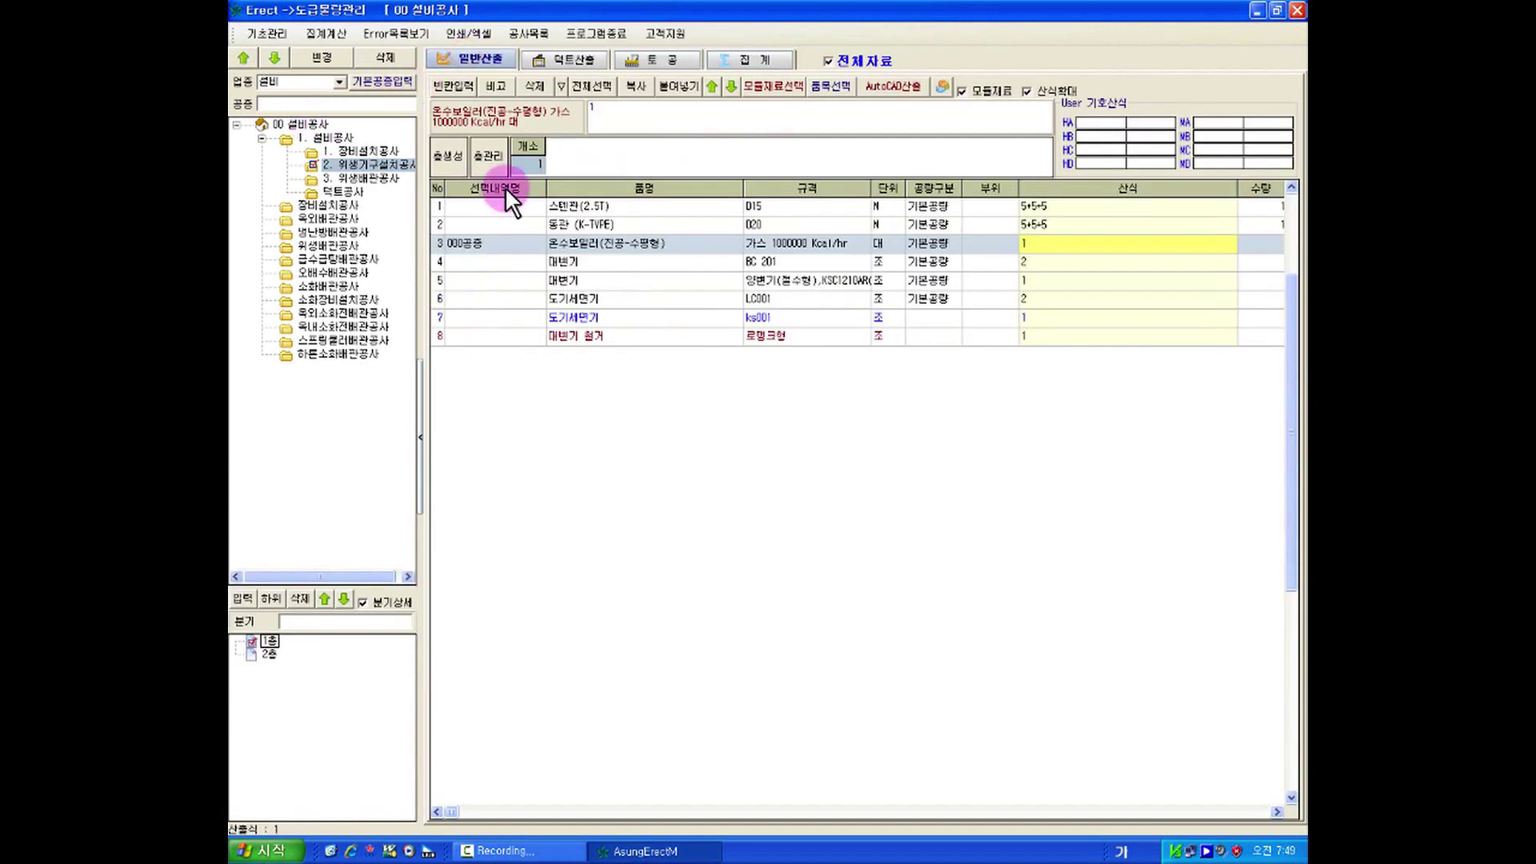
click(688, 233)
click(670, 222)
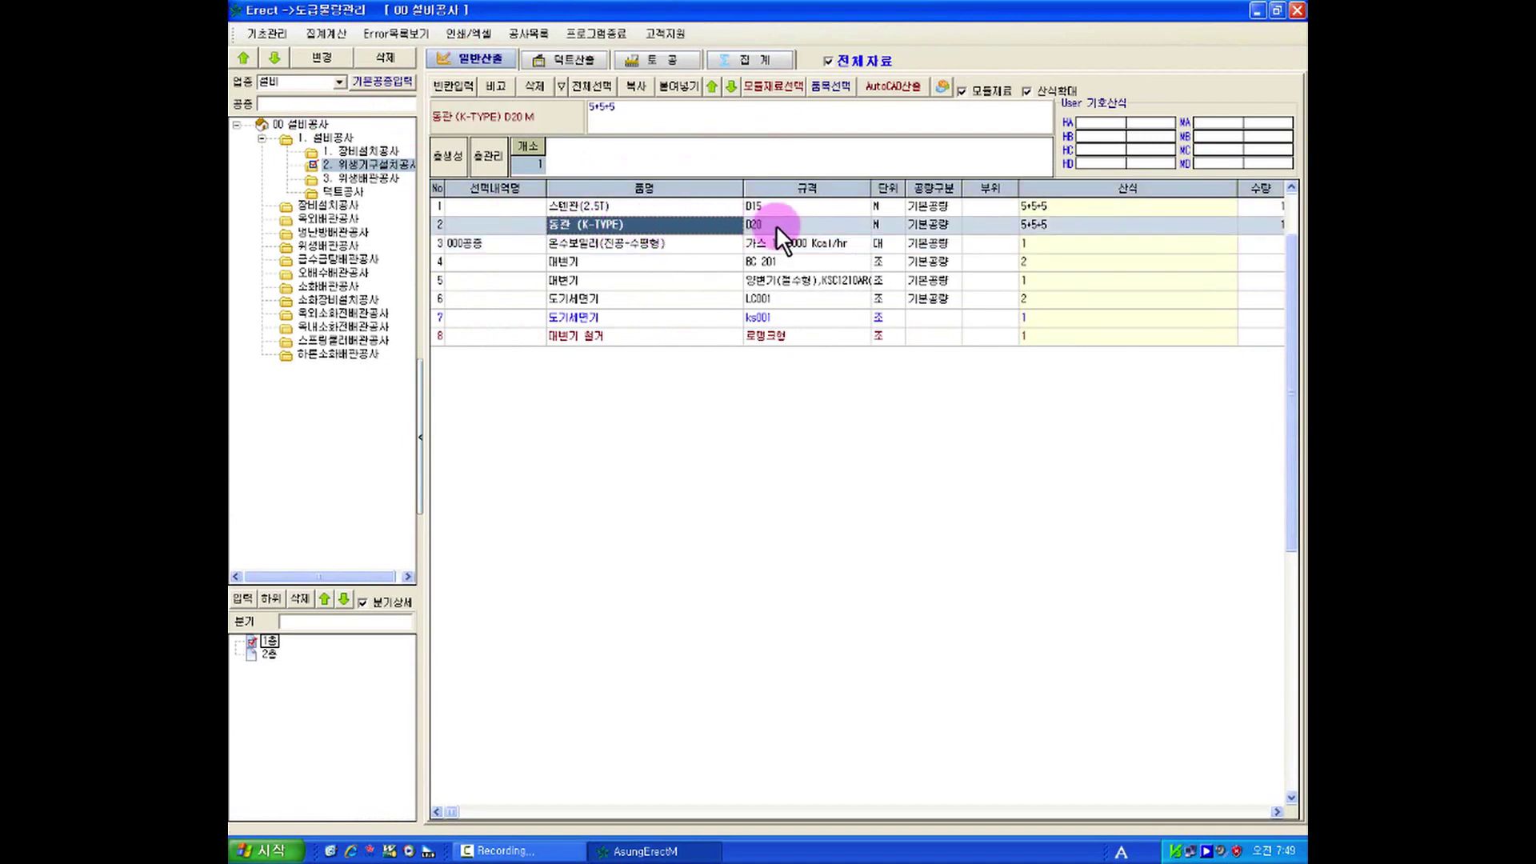
Change the 사용 품목군 of the 00 설비공사 project to 2015년 7월 품목군 in the project list and reopen the project.
click(529, 33)
click(742, 174)
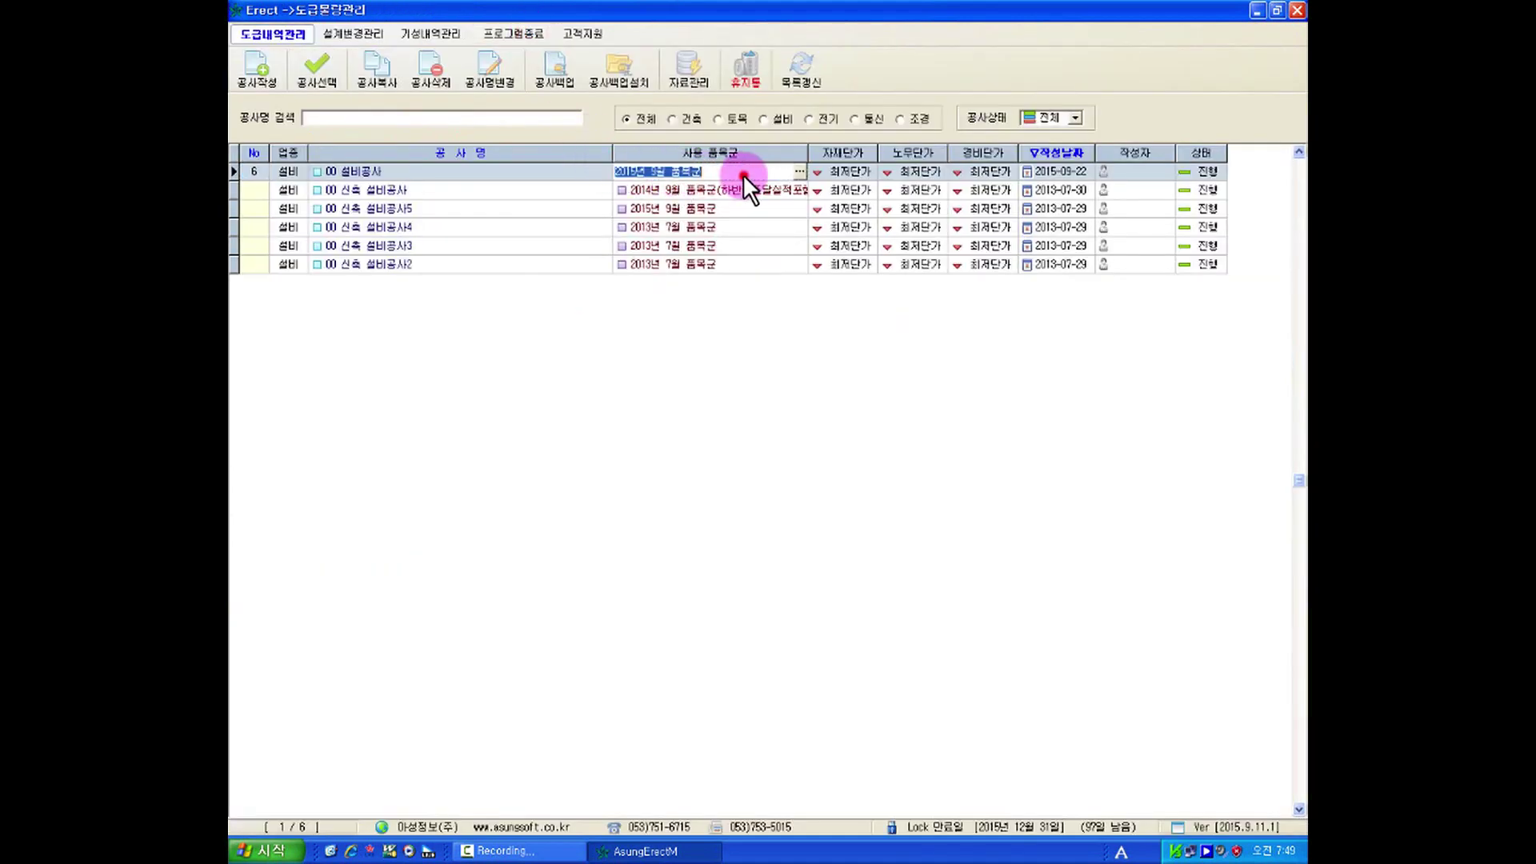
click(798, 173)
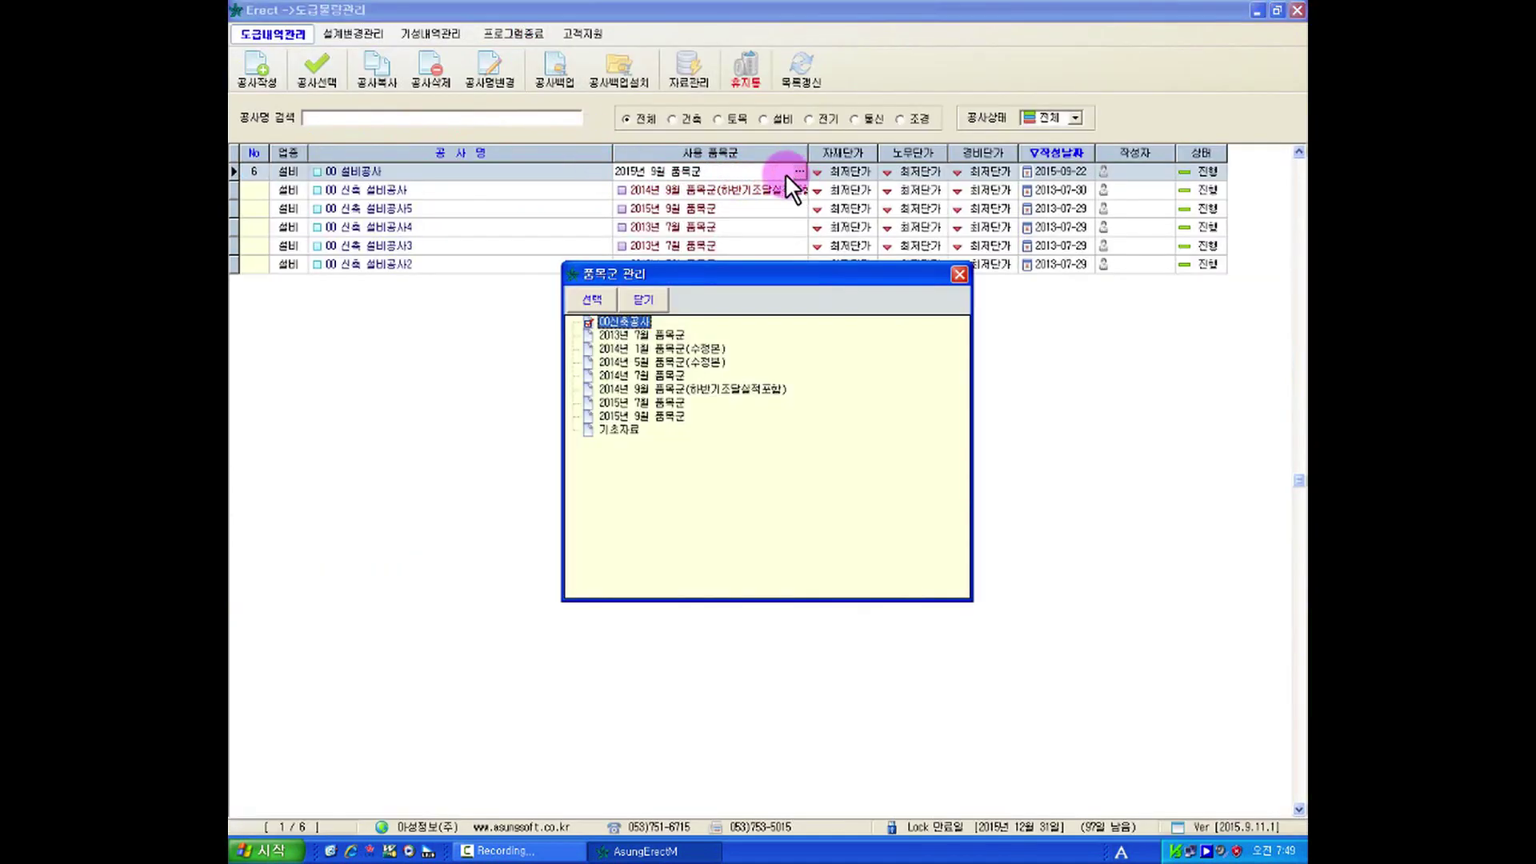
click(644, 404)
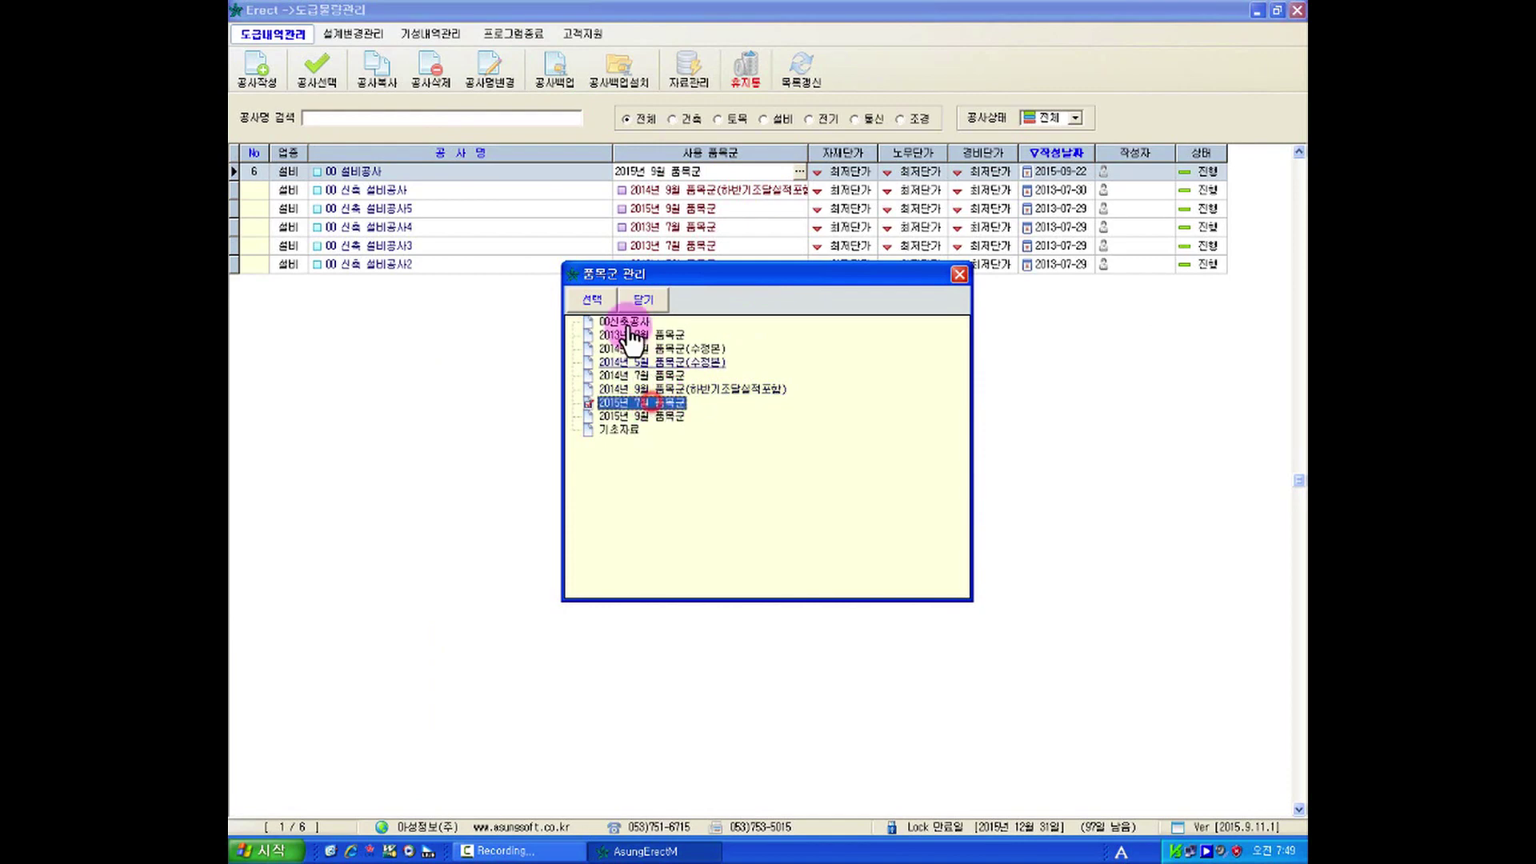
click(592, 298)
click(506, 171)
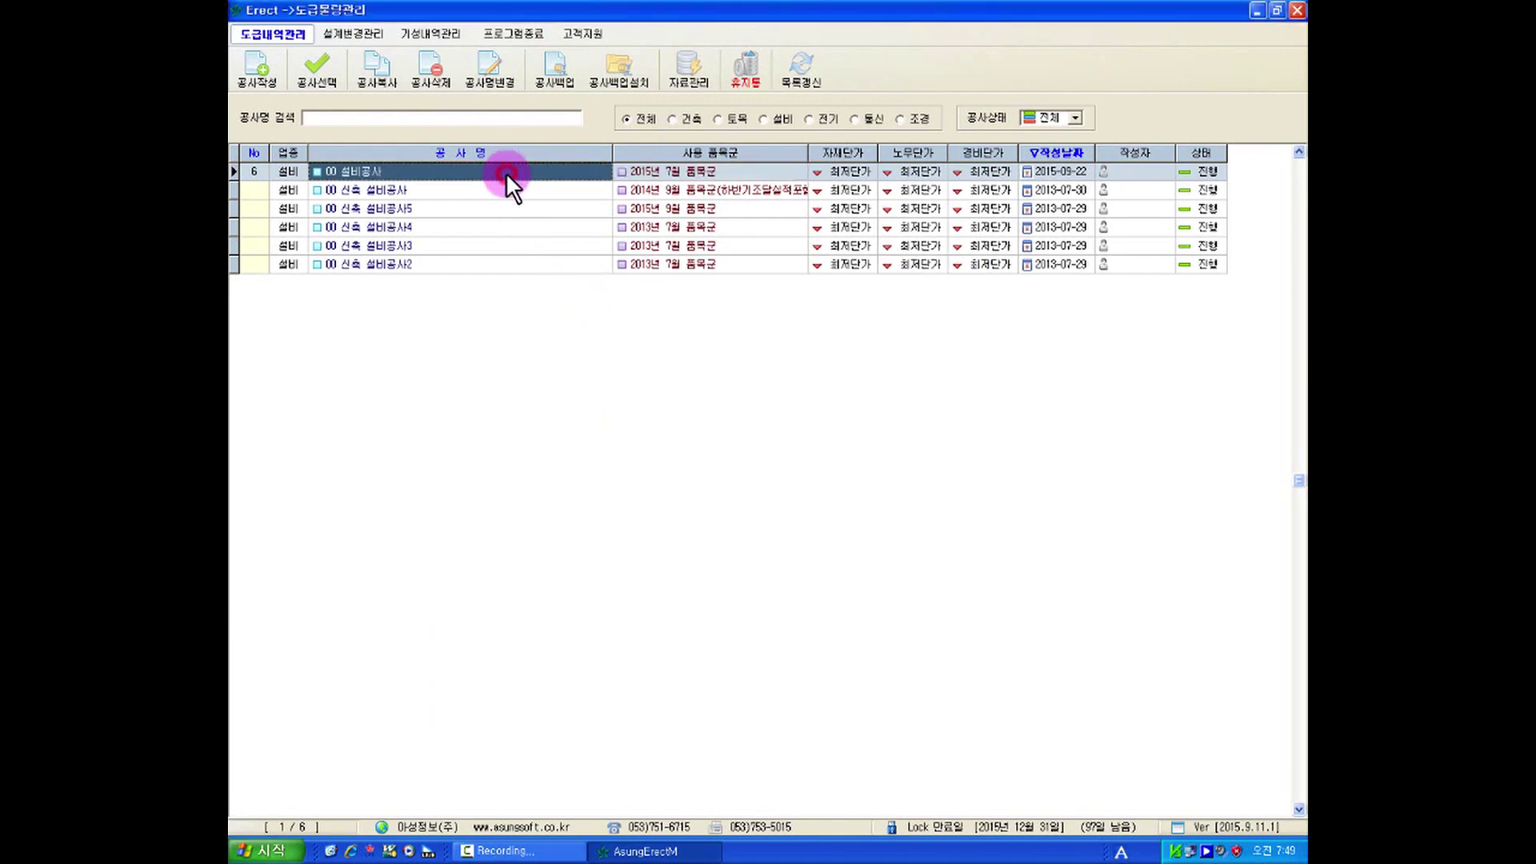
click(303, 80)
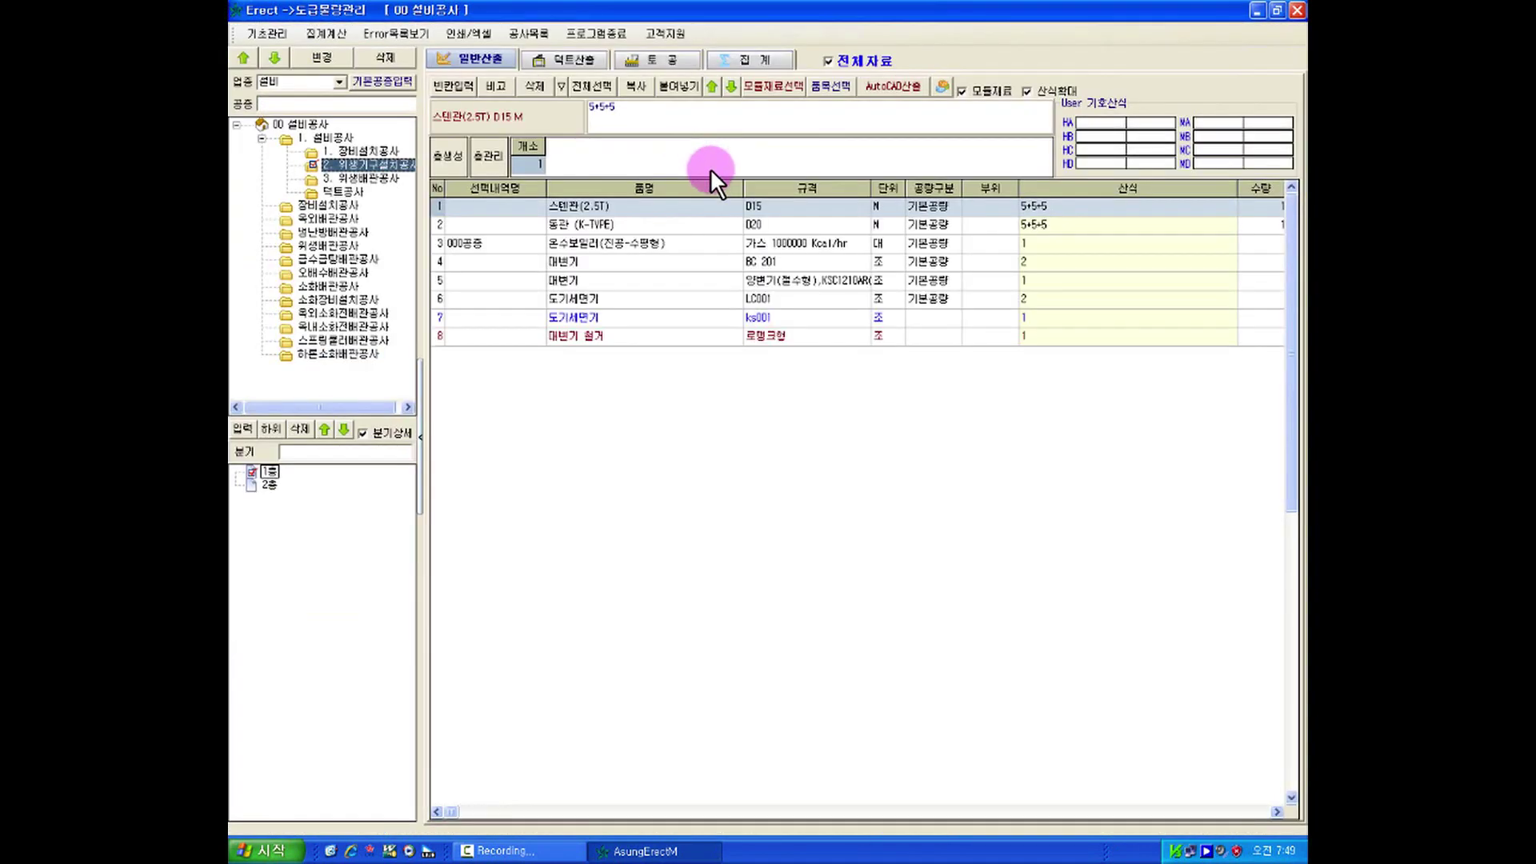
Compare the 동관 (K-TYPE) D20 row in the 일반산출 takeoff with the 집계 list and its 사용품목 재수집 option.
click(676, 226)
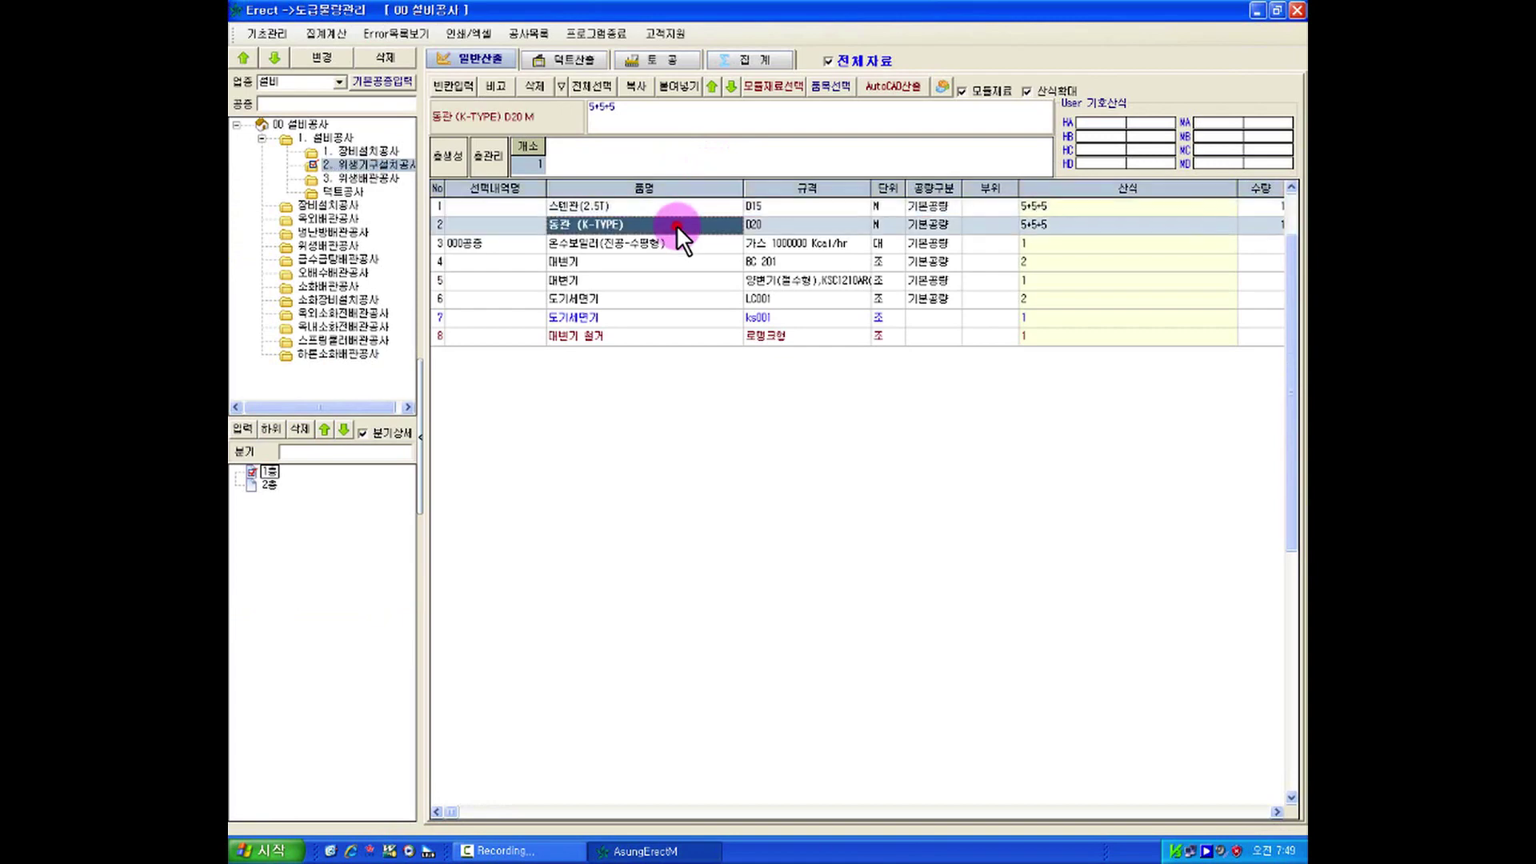
click(747, 224)
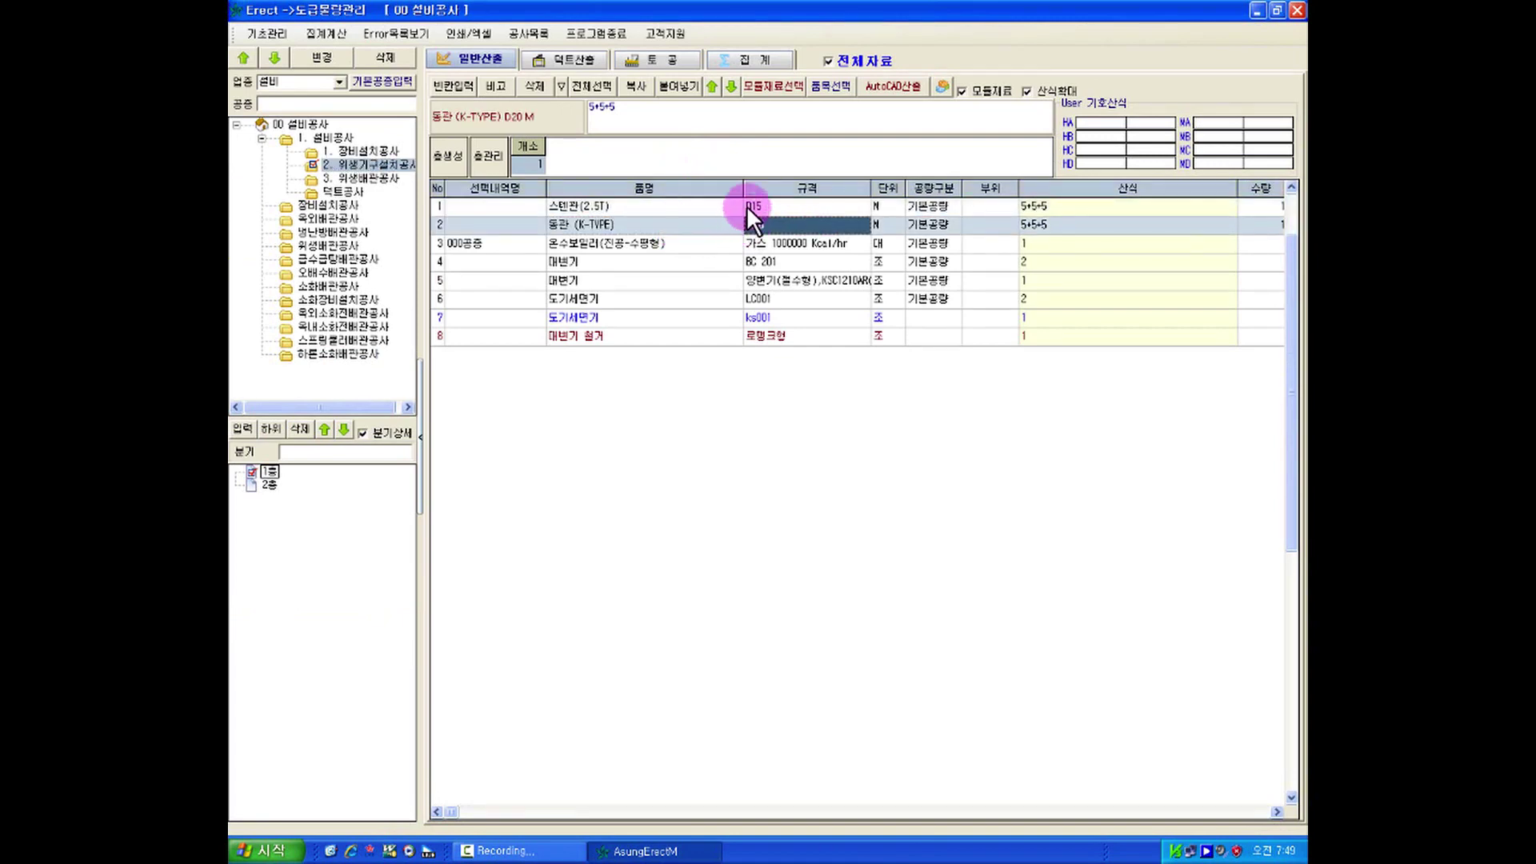
click(752, 61)
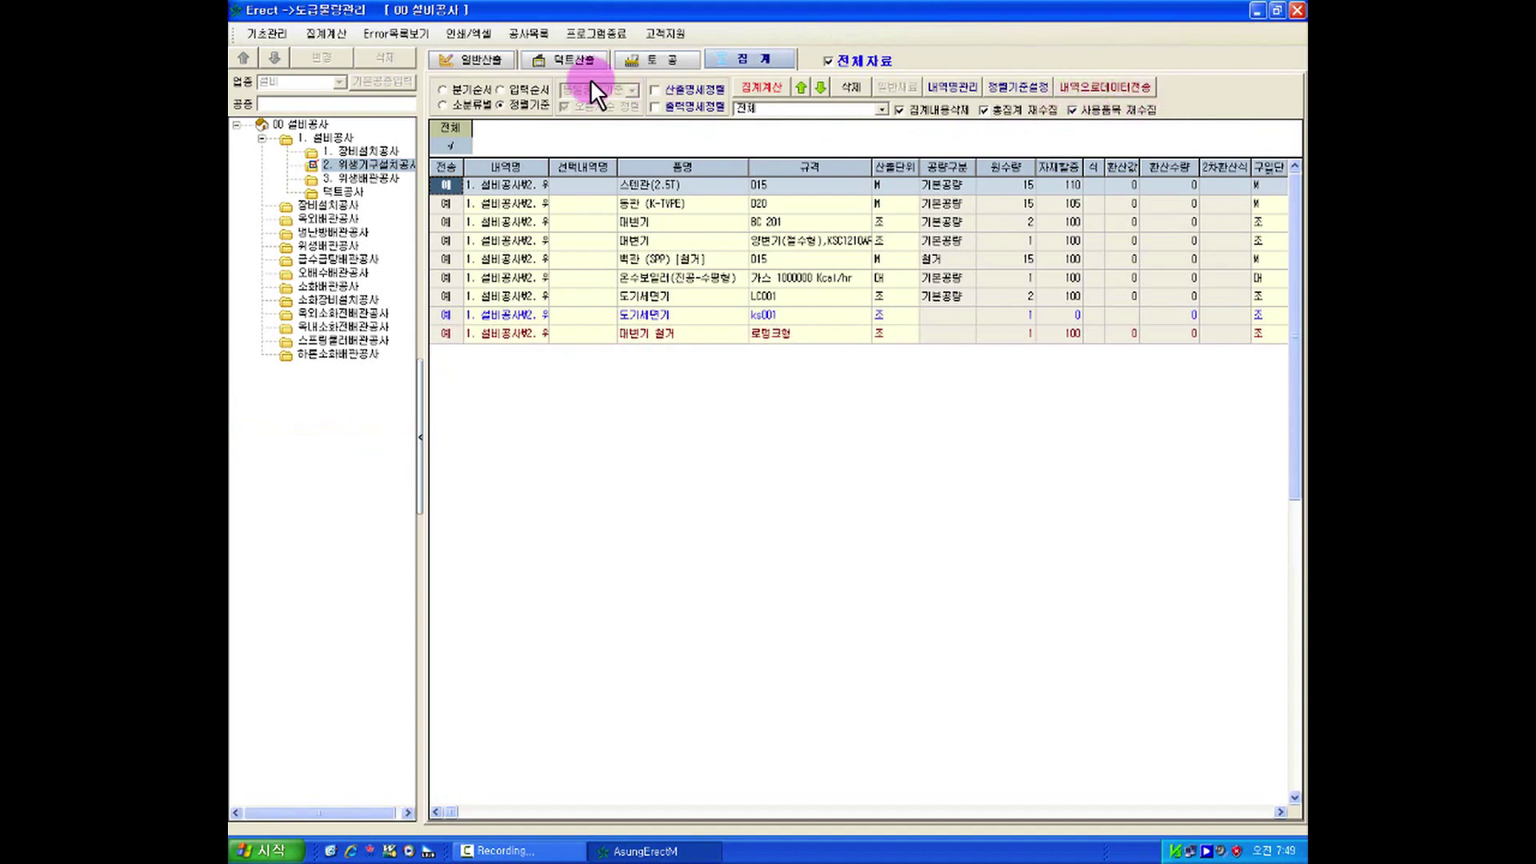
click(486, 60)
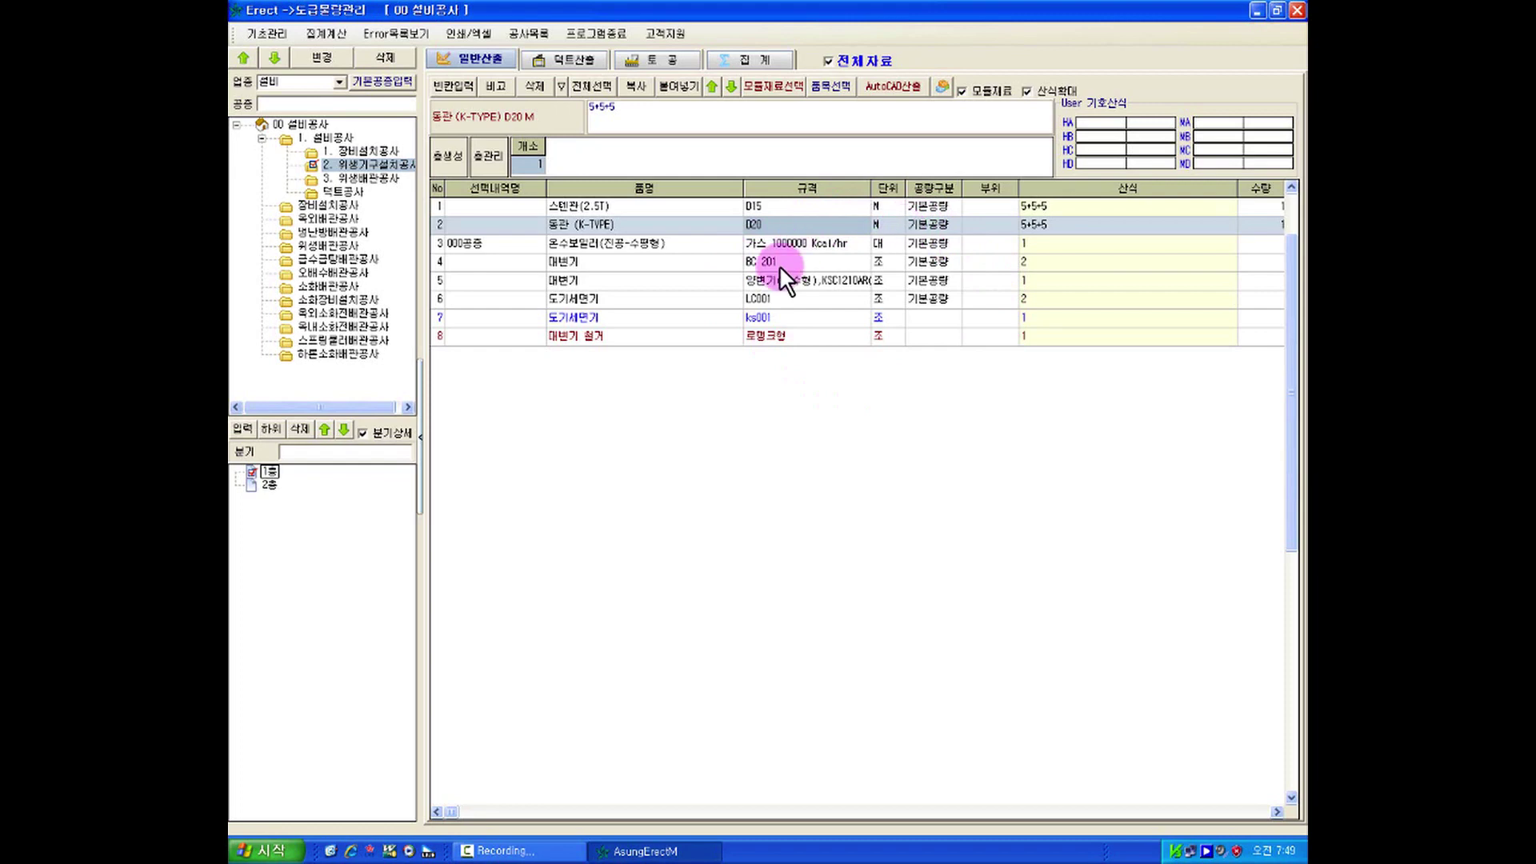
click(750, 64)
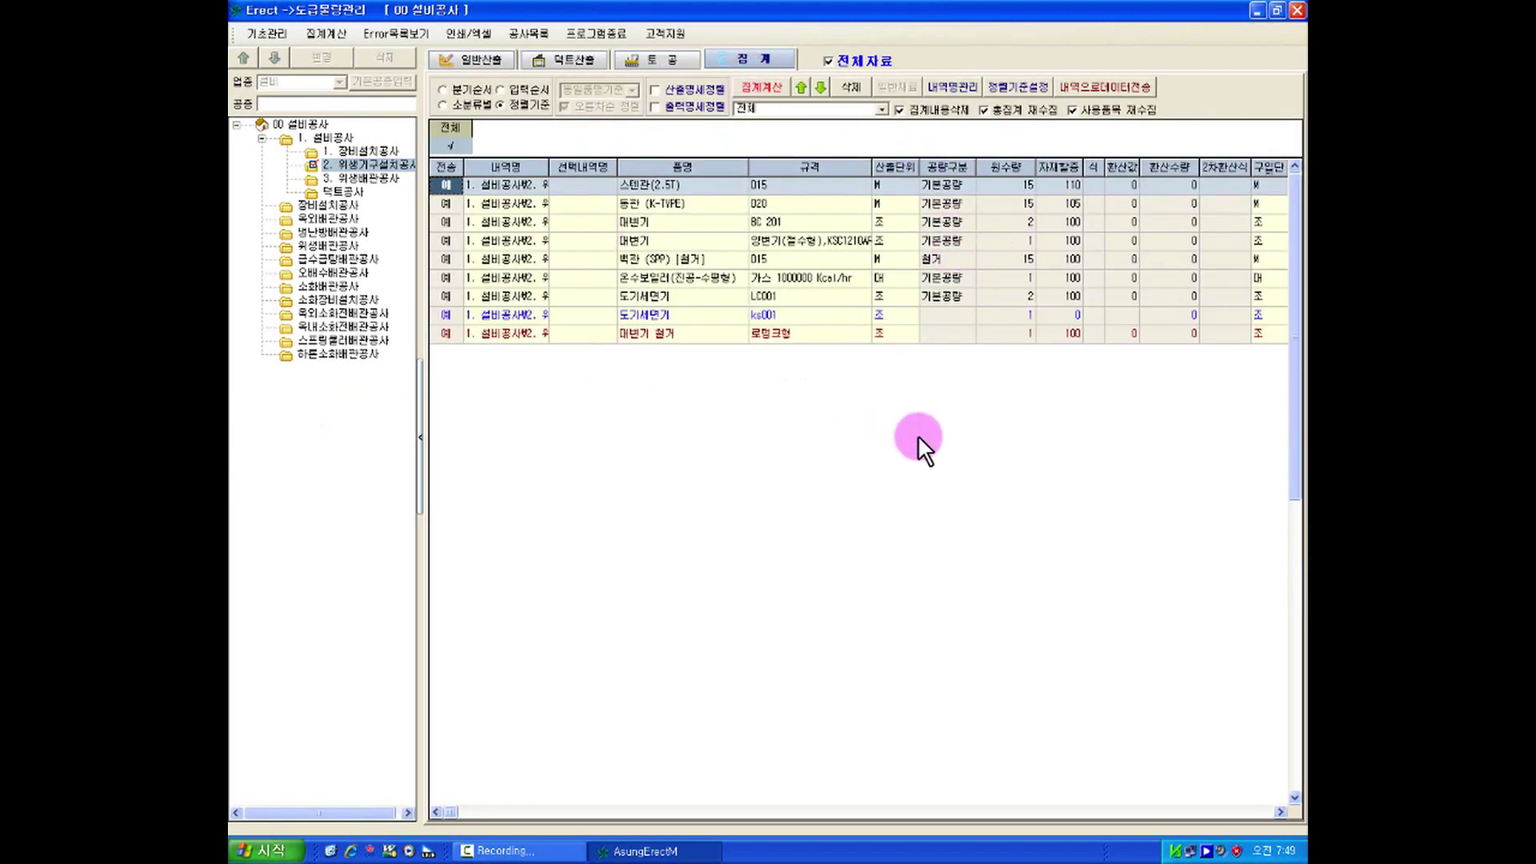